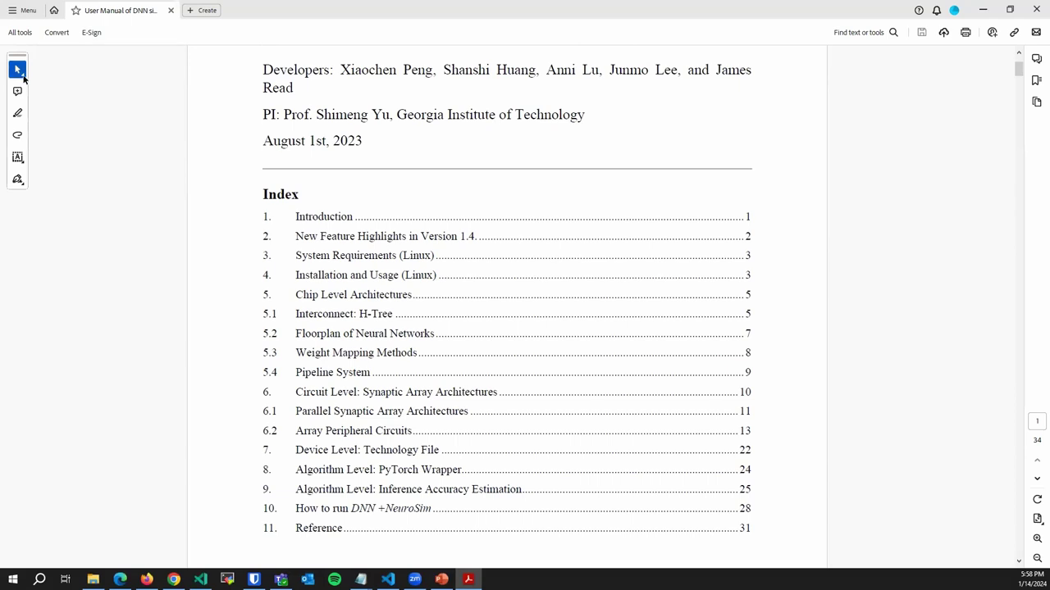
Scroll the manual down to section 4, Installation and Usage
scroll(1022, 65, "up", 3)
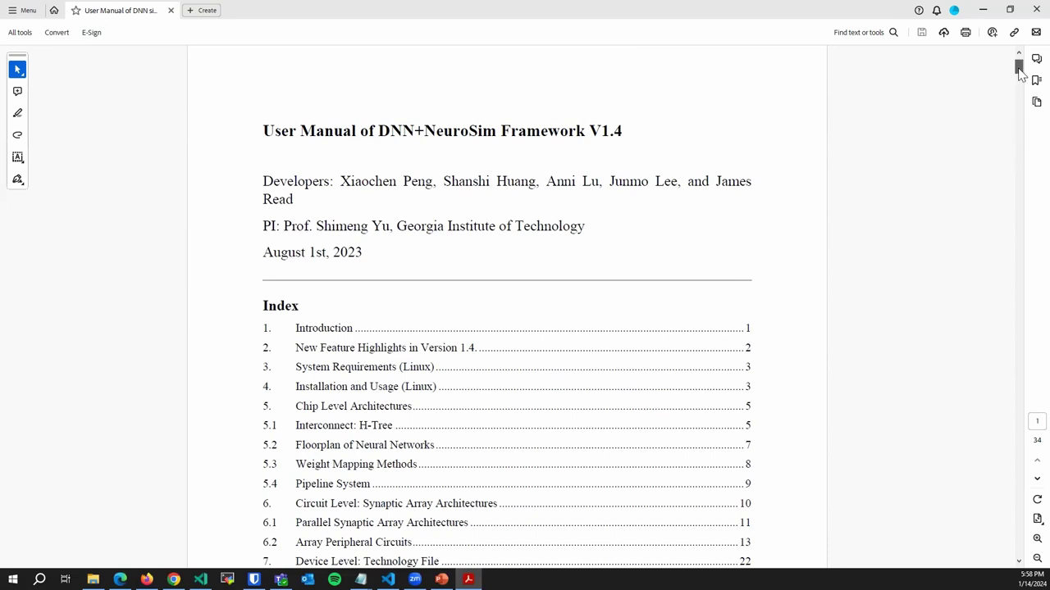
scroll(1020, 72, "down", 1)
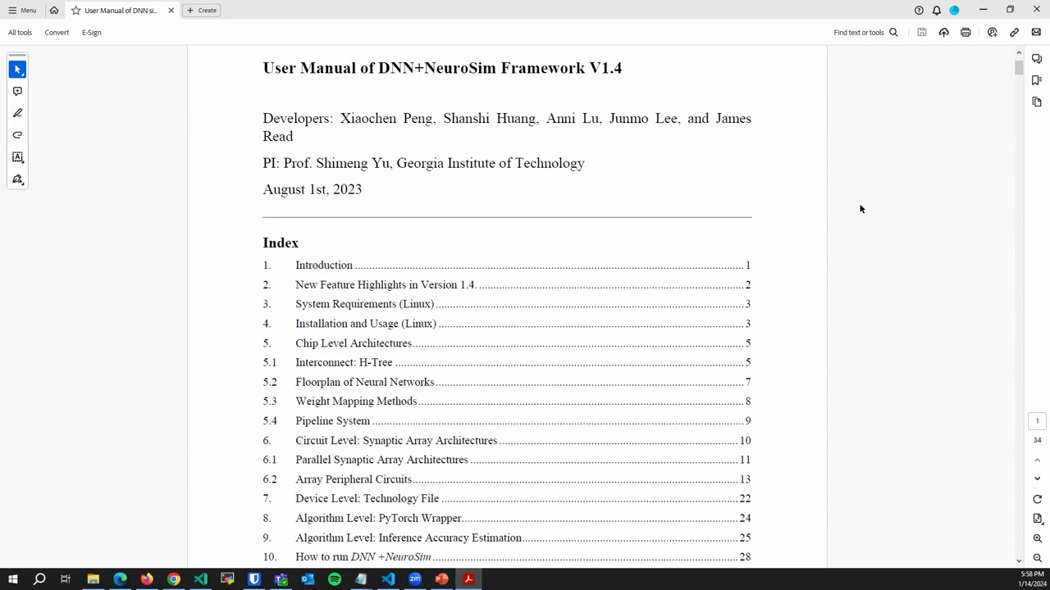
scroll(860, 210, "down", 1)
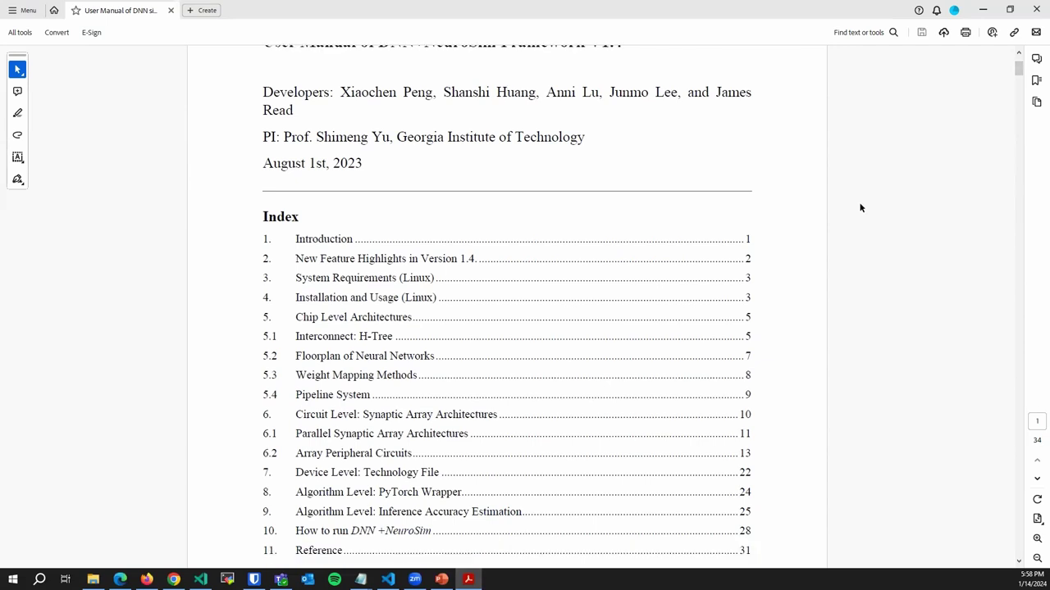
scroll(860, 208, "down", 4)
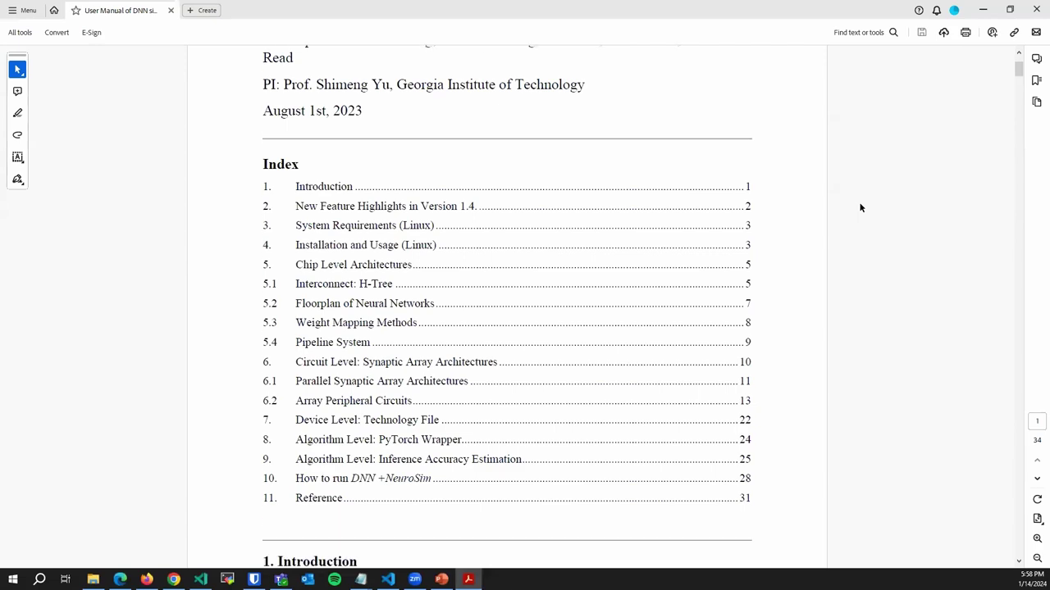
scroll(859, 207, "down", 9)
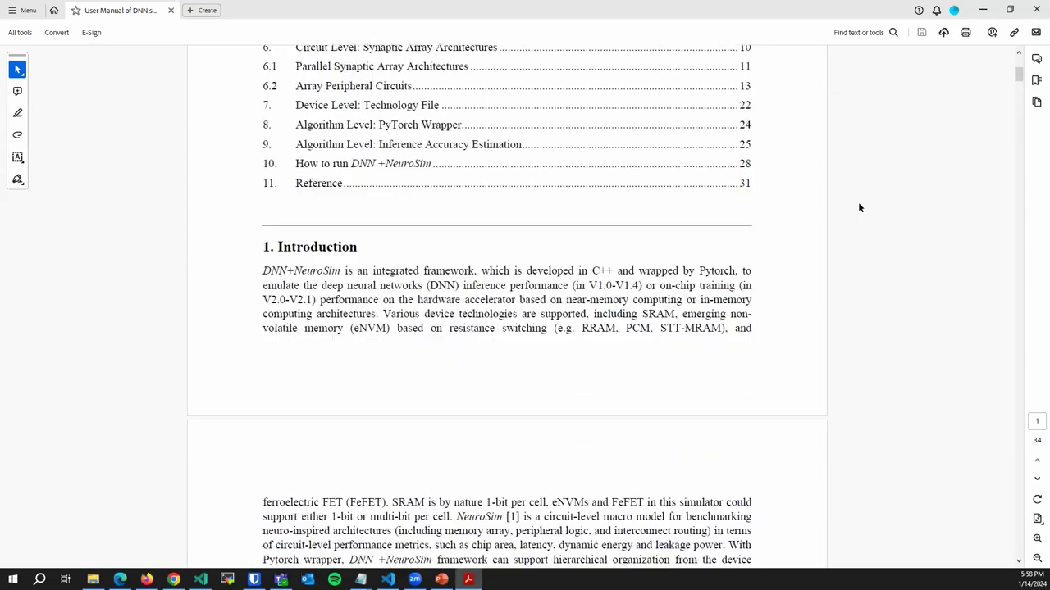
scroll(859, 208, "down", 15)
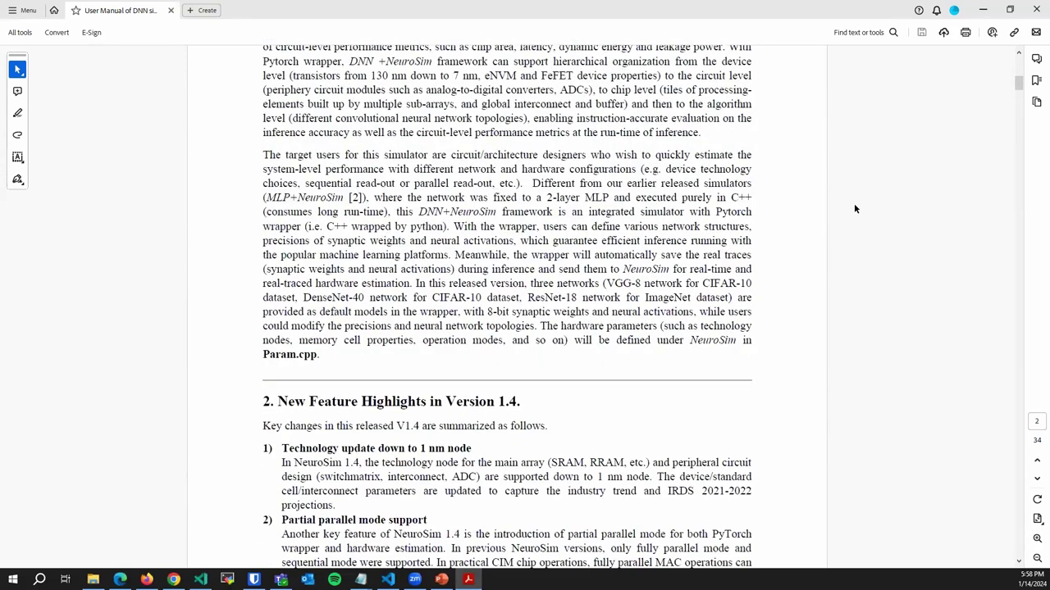
scroll(854, 208, "down", 14)
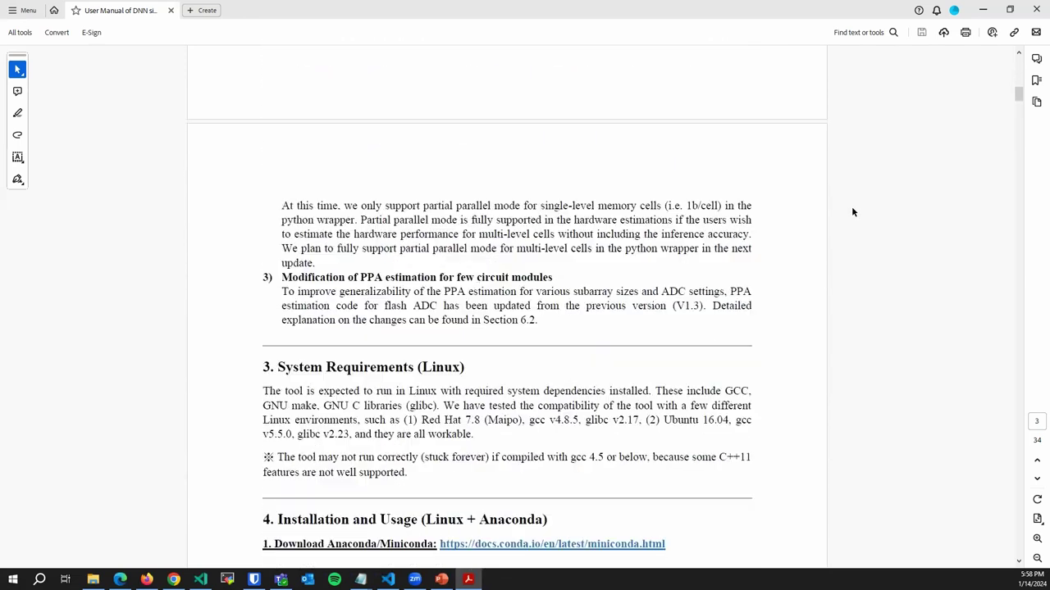
scroll(851, 212, "down", 4)
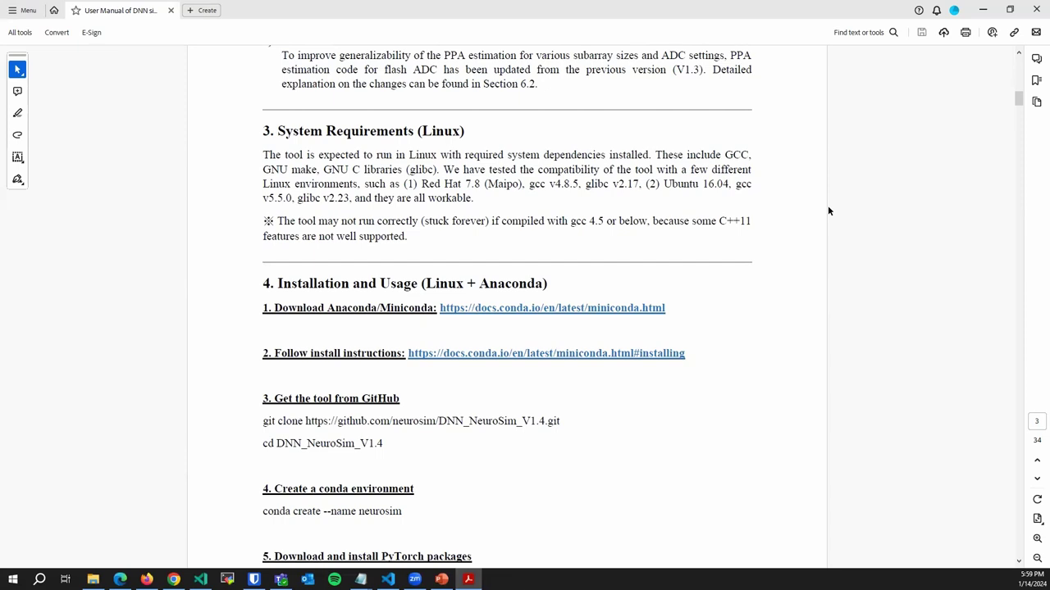
scroll(819, 204, "down", 1)
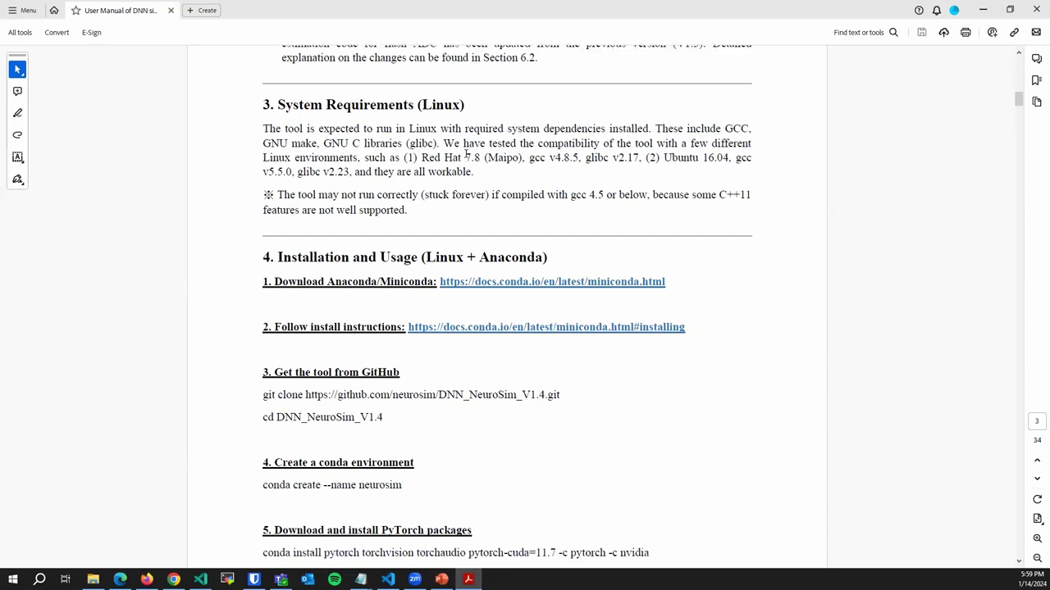
Highlight the 'Red Hat 7.8' and 'Ubuntu 16.04, gcc' requirement text, then clear it and read on
left_click_drag(420, 158, 479, 157)
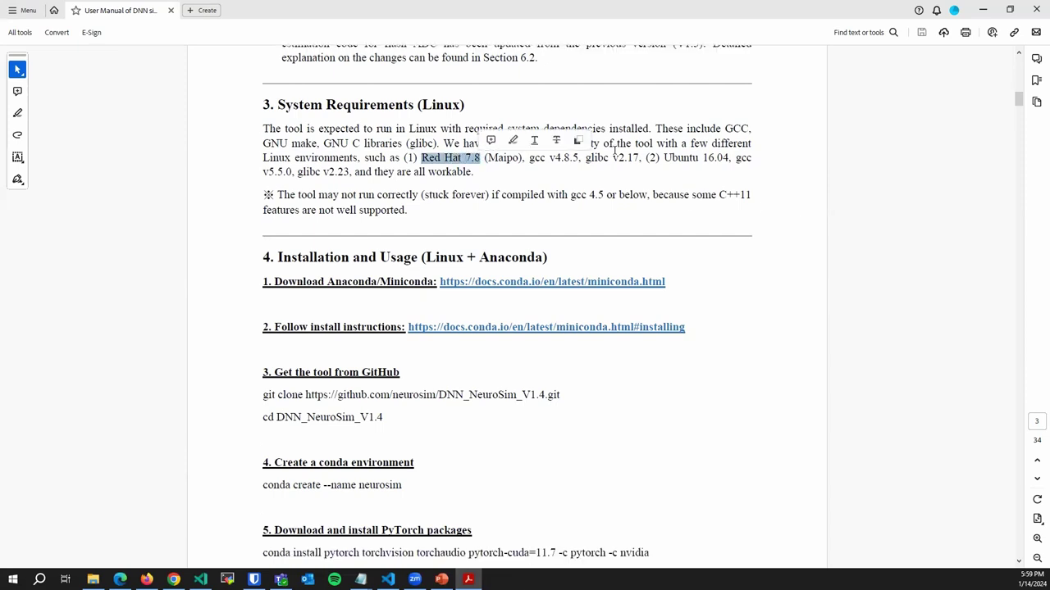
left_click_drag(664, 159, 751, 160)
left_click(633, 161)
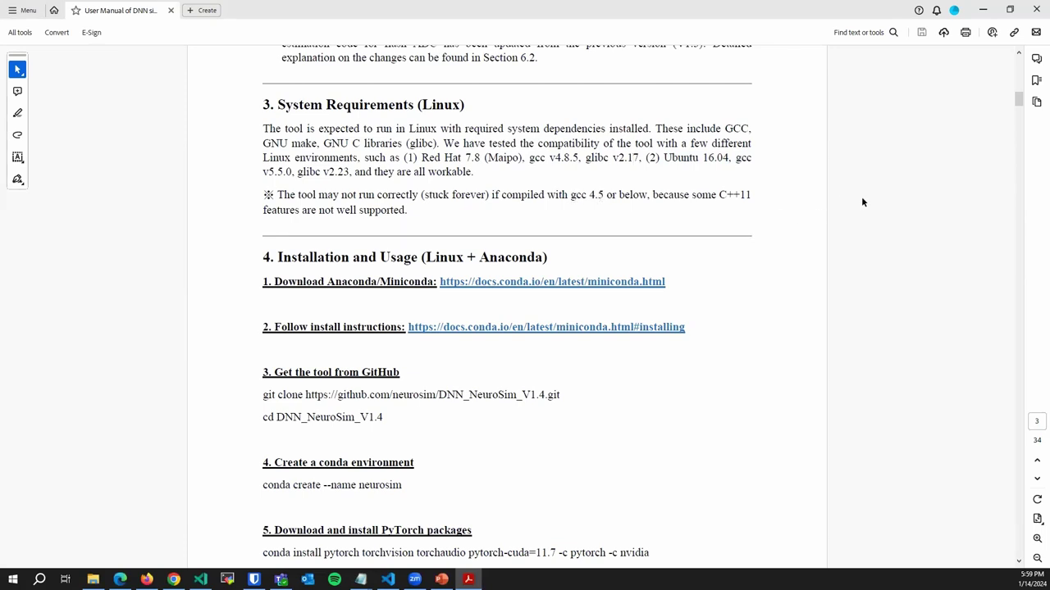
scroll(854, 195, "down", 1)
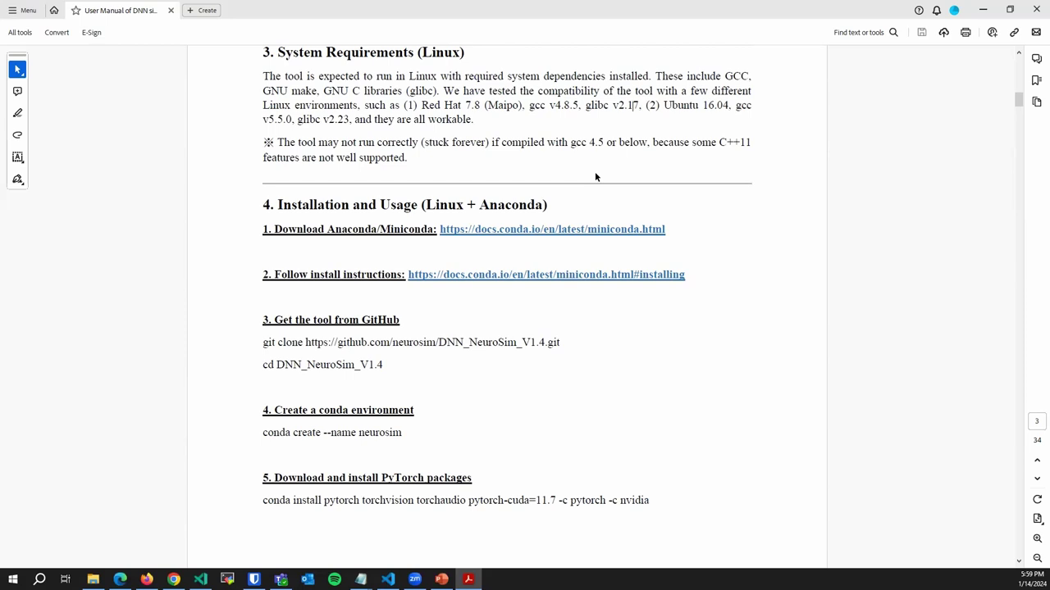
Follow the docs.conda.io Miniconda link and download the Miniconda3 Linux 64-bit installer
left_click(577, 232)
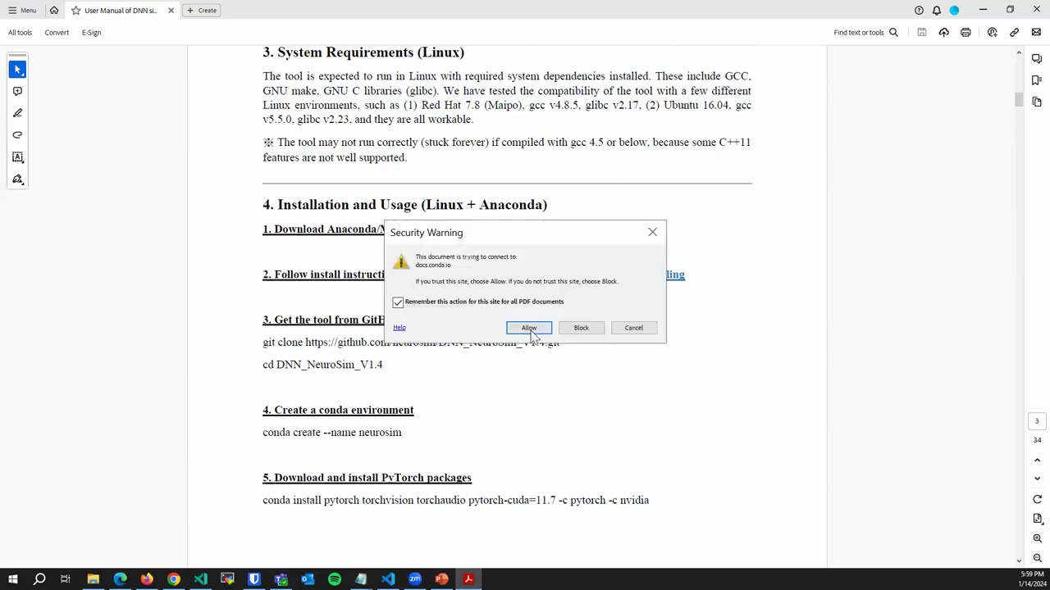
left_click(530, 328)
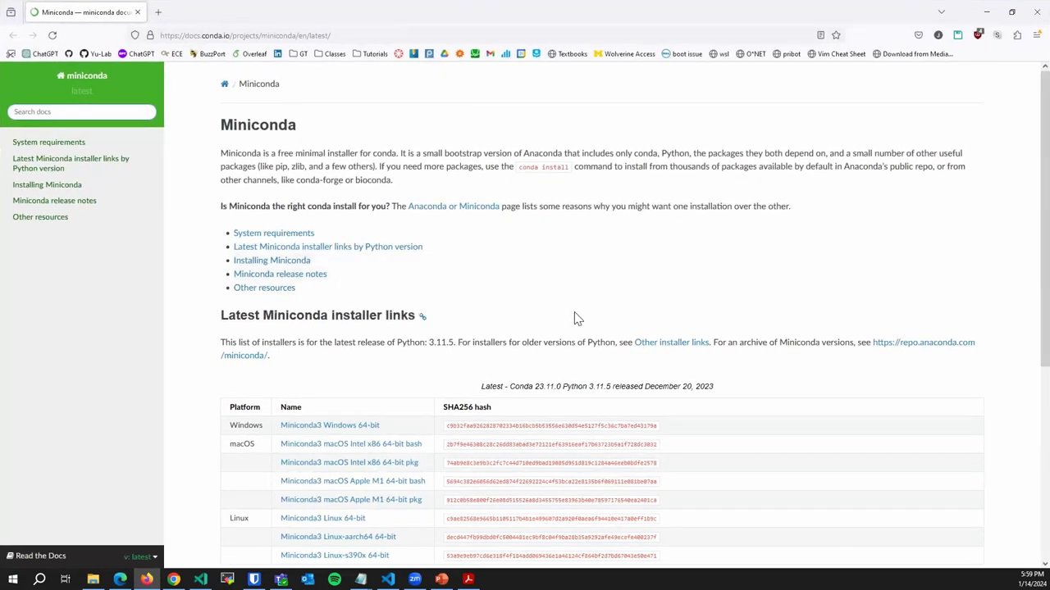
scroll(574, 316, "down", 3)
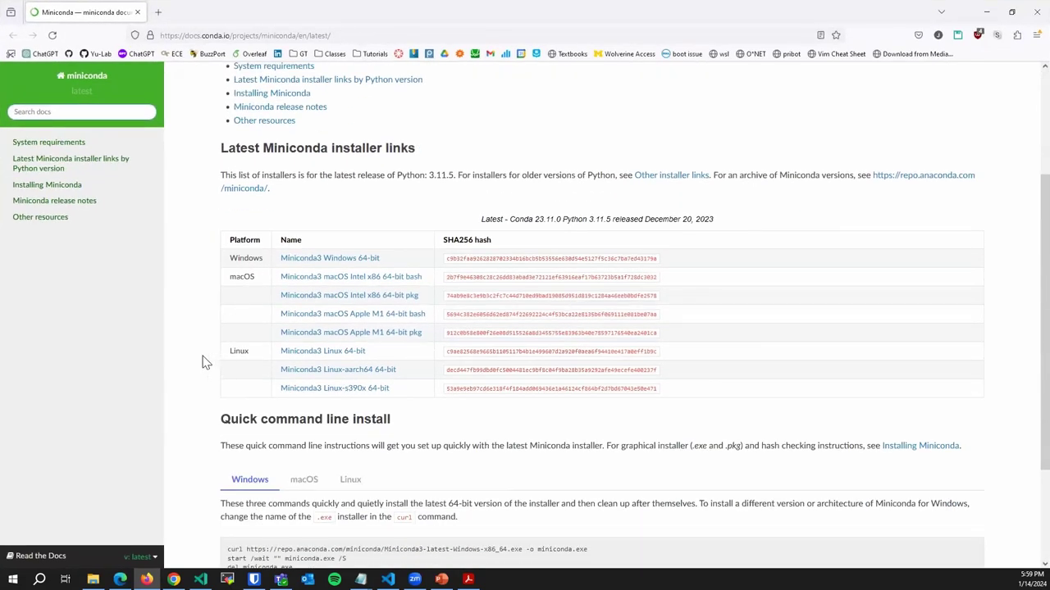
left_click(328, 359)
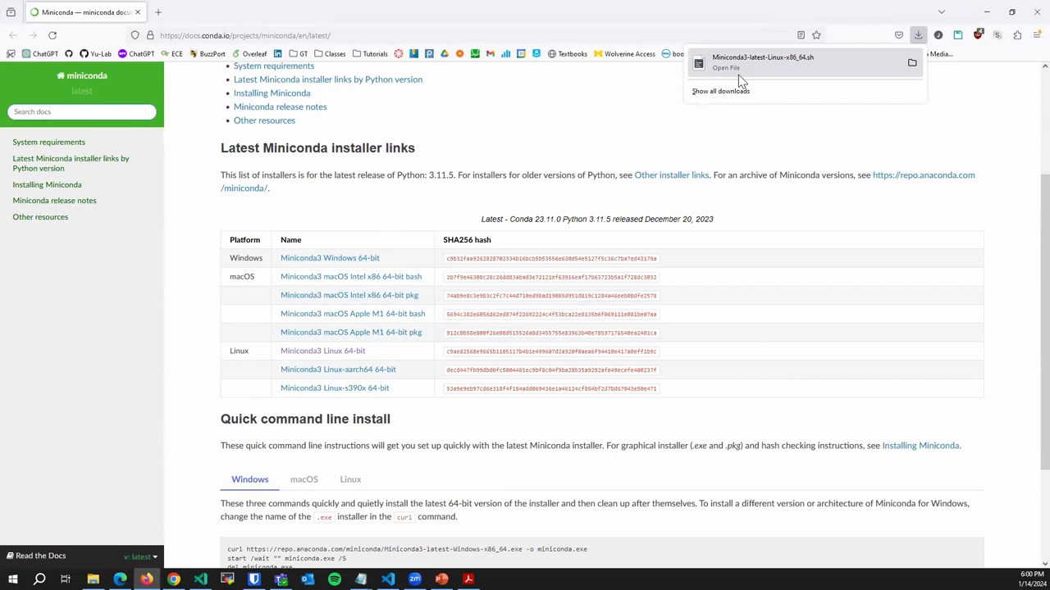
Show the Linux quick command-line install commands and look over the four lines
scroll(633, 271, "down", 3)
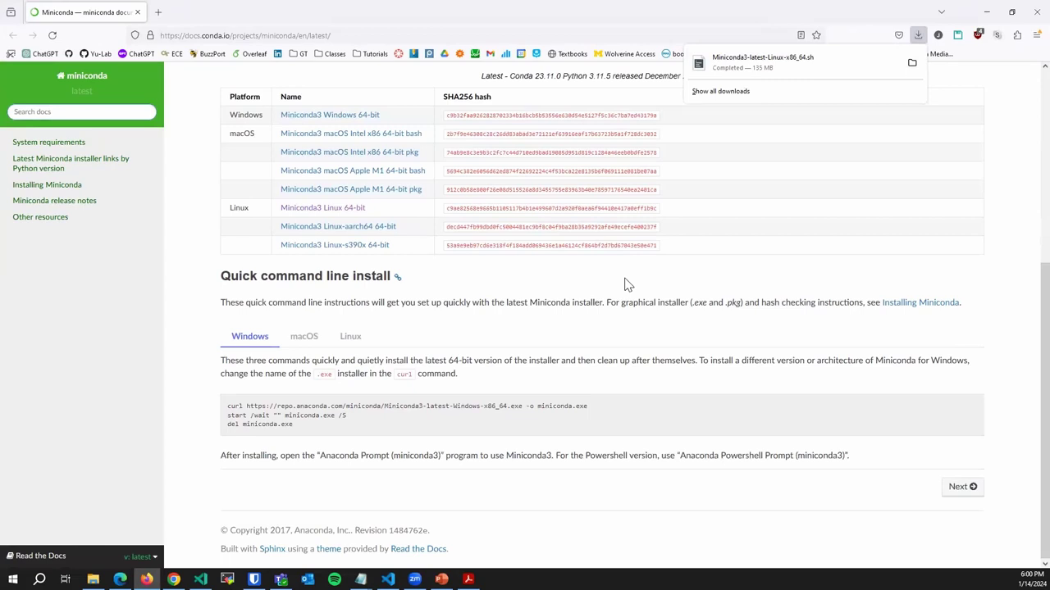
left_click(345, 348)
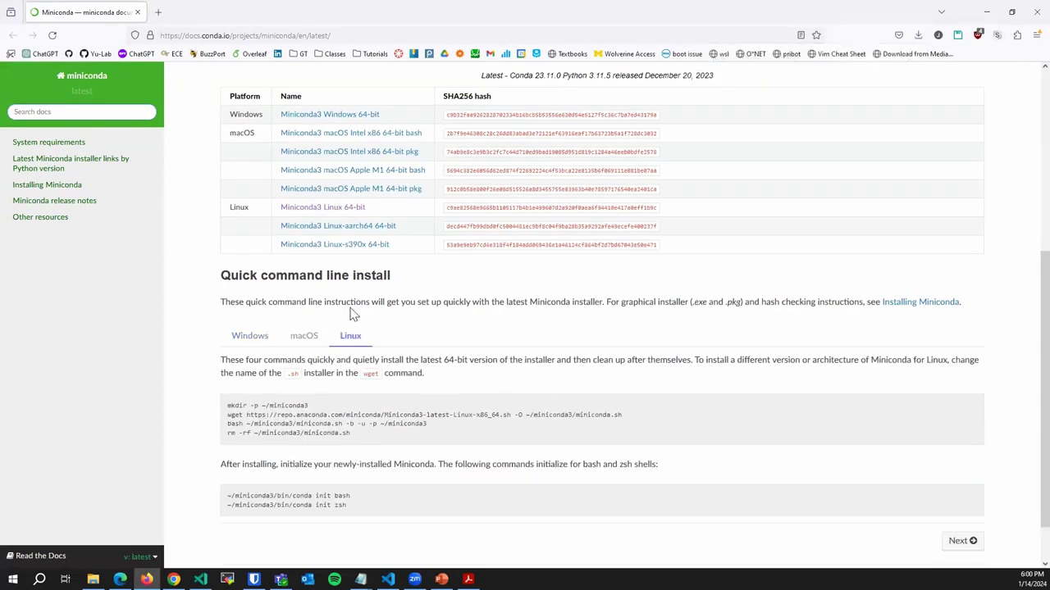
left_click_drag(364, 438, 197, 407)
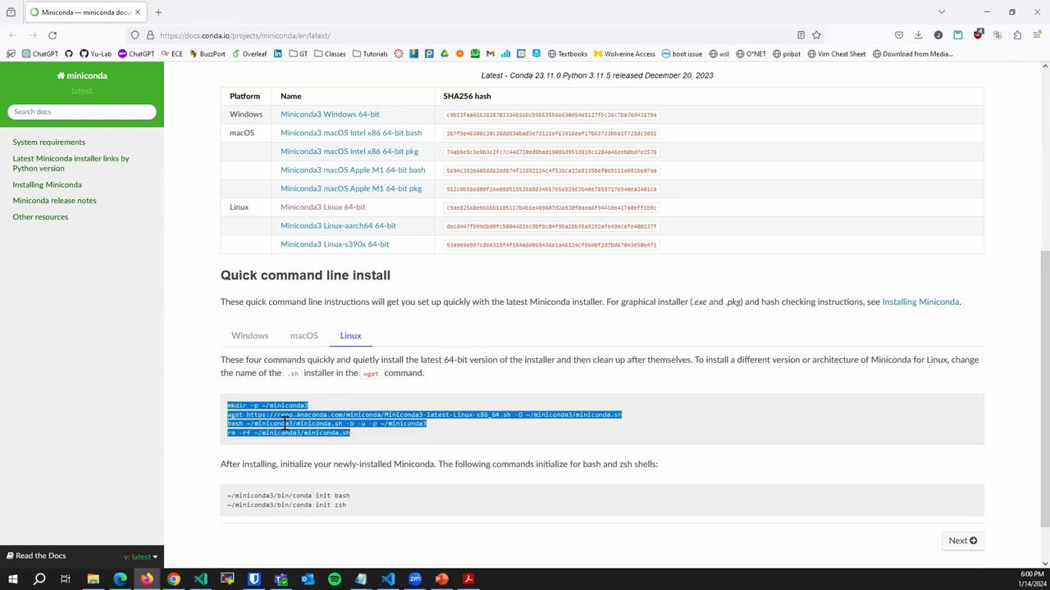
left_click(418, 428)
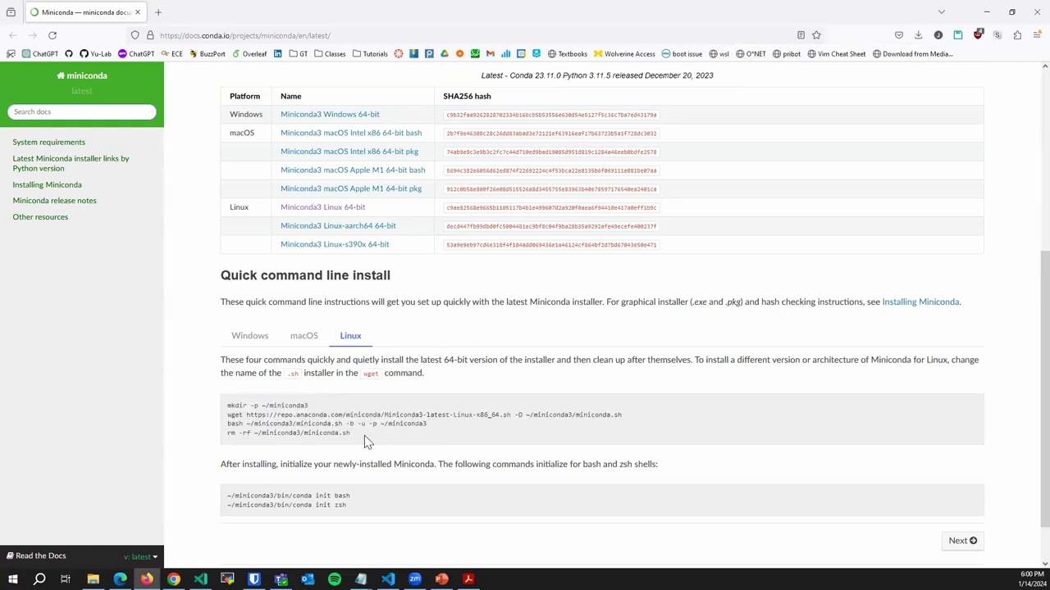
left_click_drag(366, 440, 210, 410)
left_click(185, 426)
Scroll the manual on to the GitHub clone step, then return to the VS Code remote workspace
left_click(200, 579)
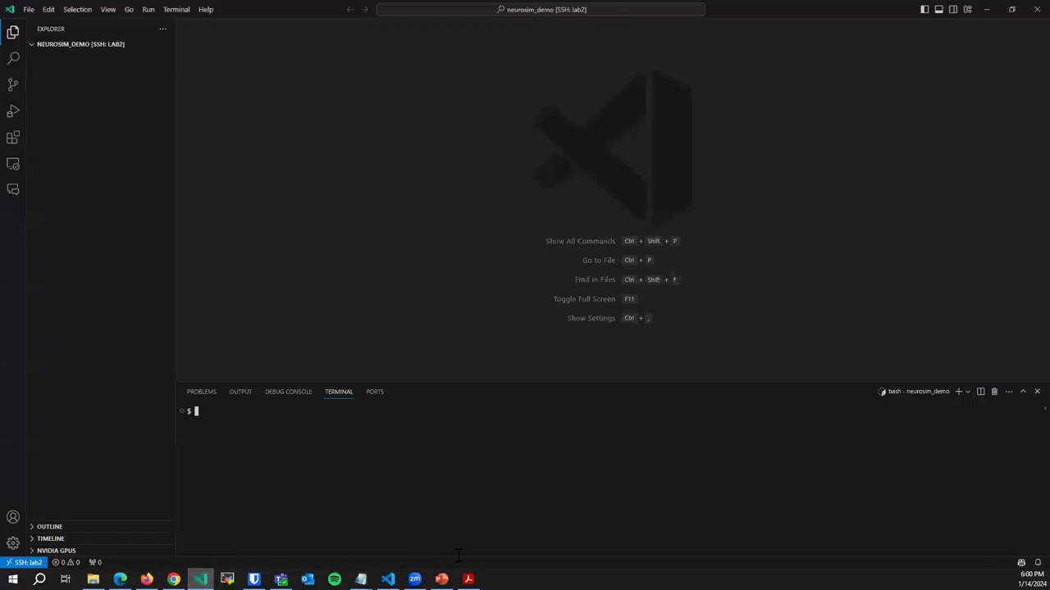
left_click(469, 579)
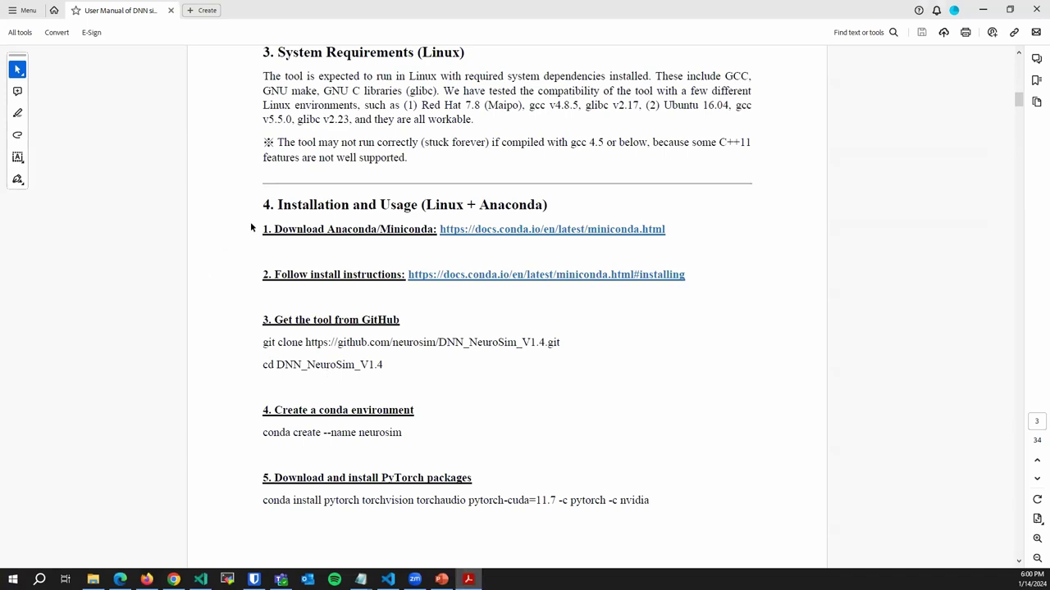
scroll(419, 335, "down", 1)
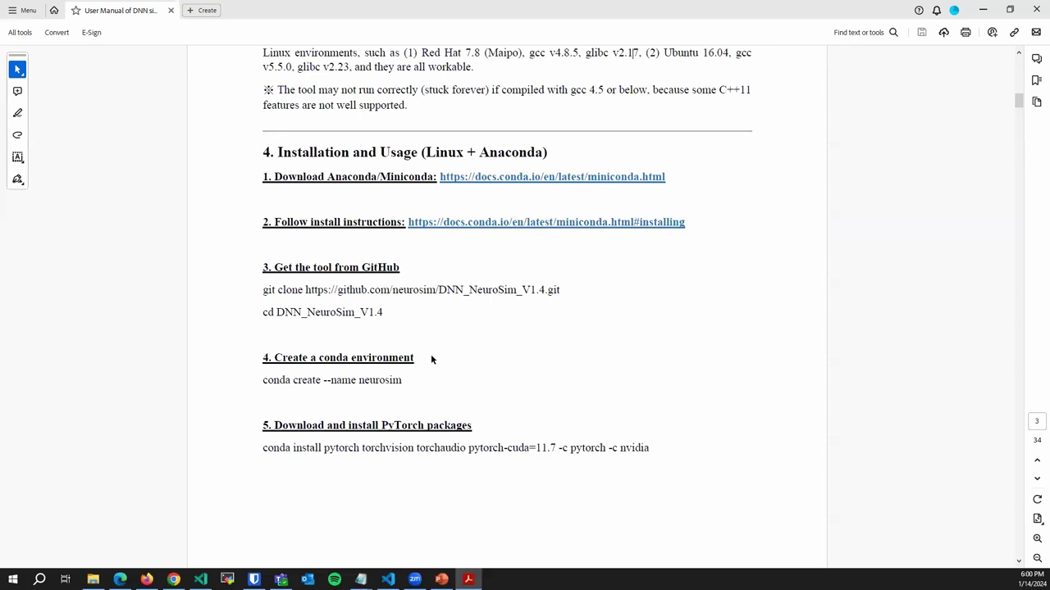
mouse_move(202, 577)
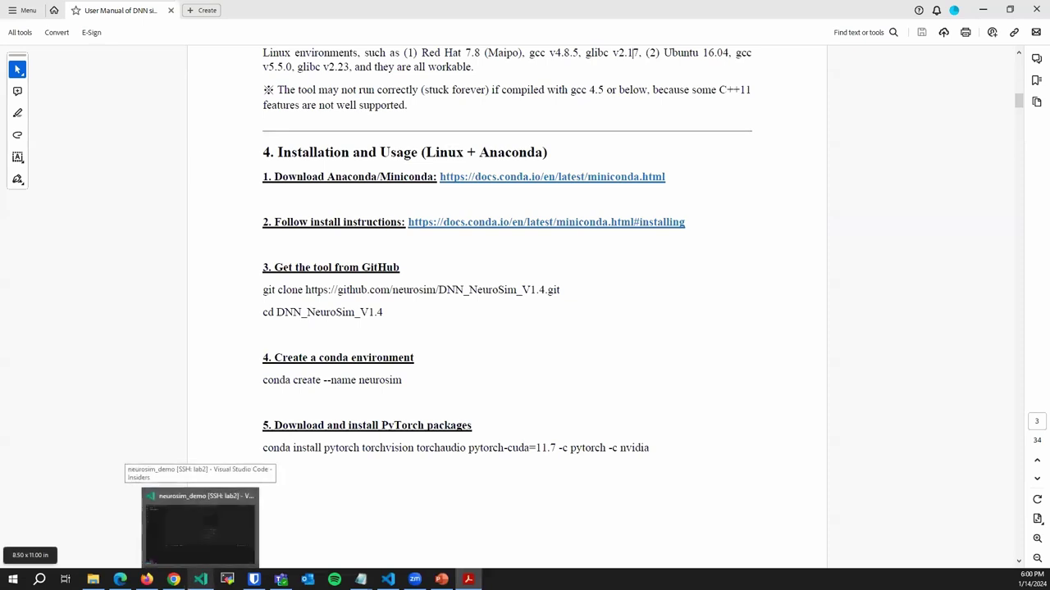
left_click(209, 532)
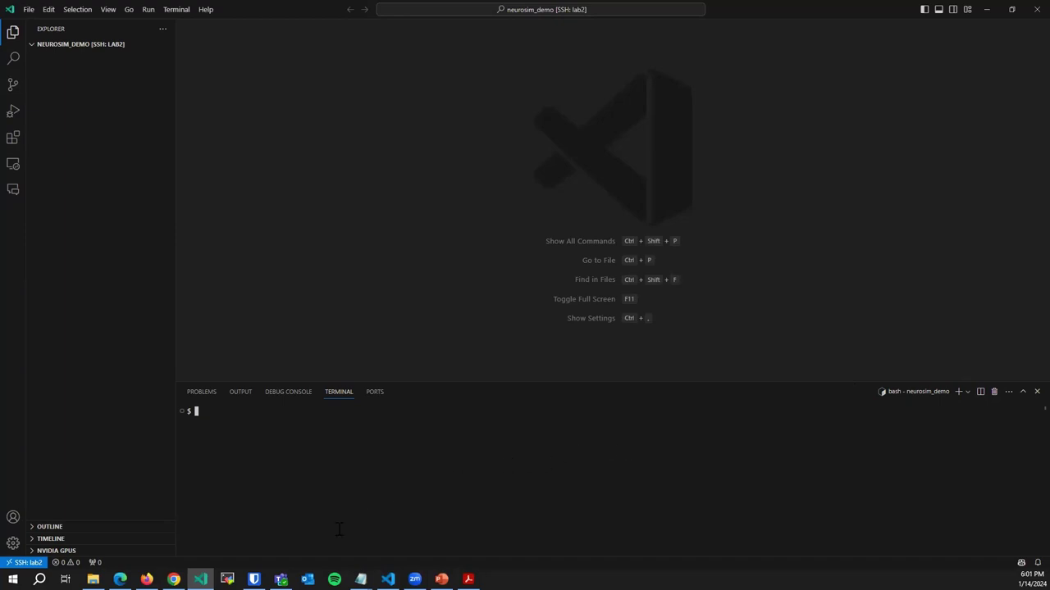
Copy the manual's git clone command for DNN_NeuroSim_V1.4 and run it in the VS Code terminal
left_click(468, 579)
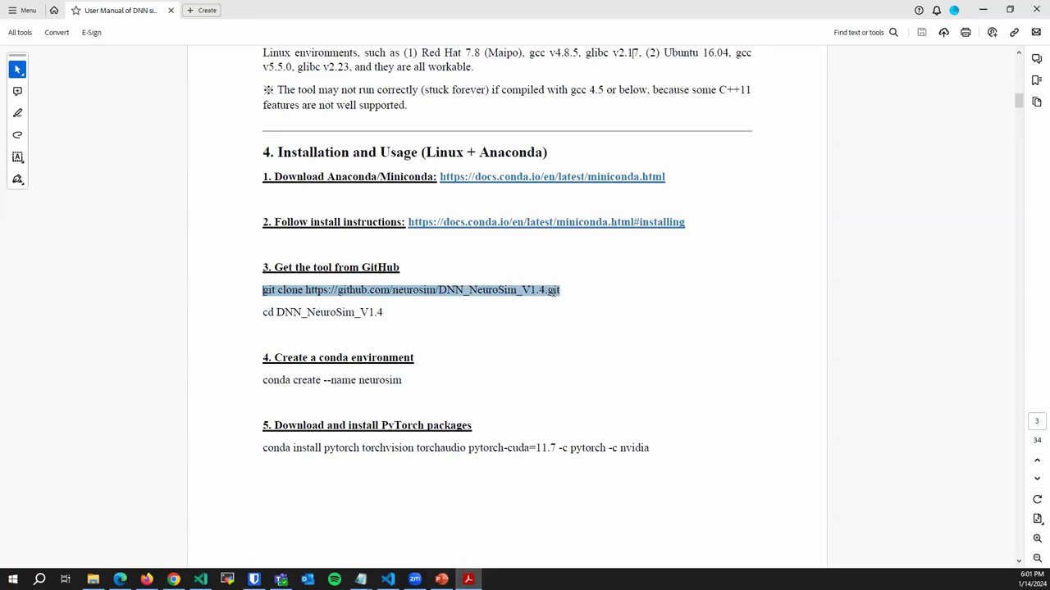
left_click_drag(559, 292, 557, 294)
key("ctrl+c")
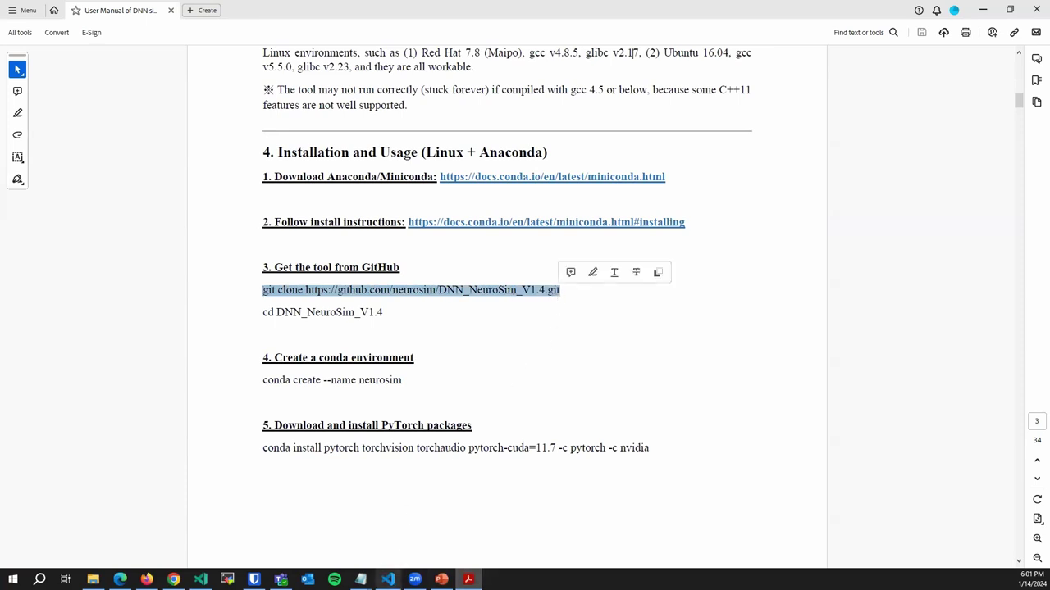
left_click(200, 579)
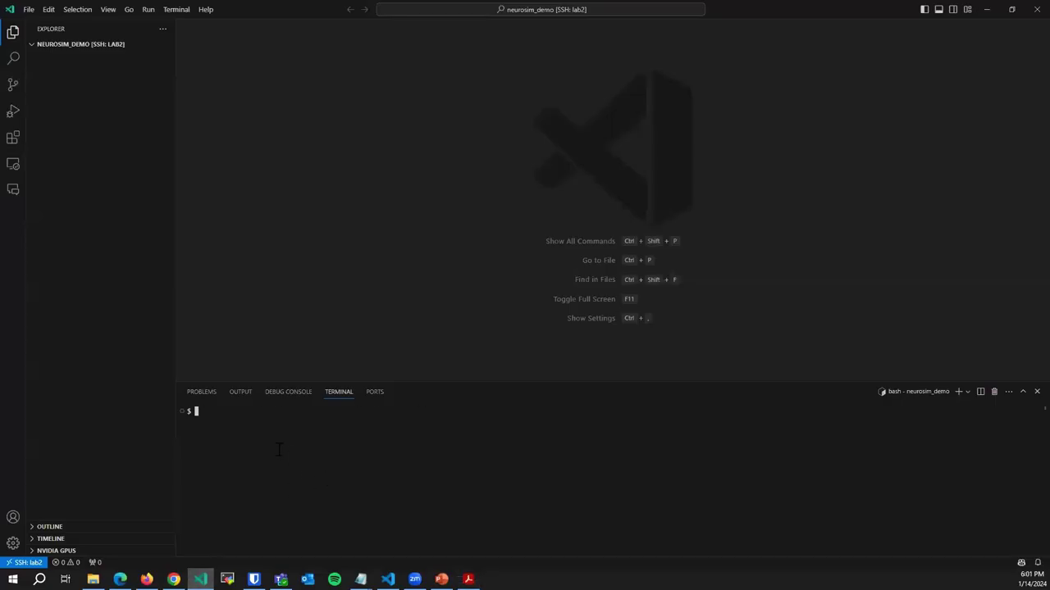
key("ctrl+v")
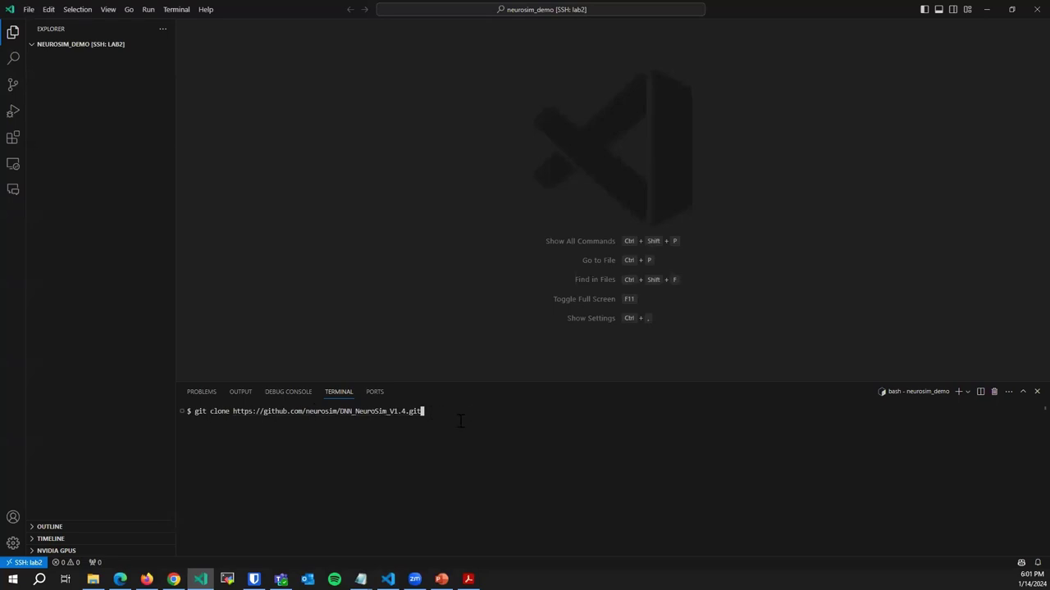
key("Return")
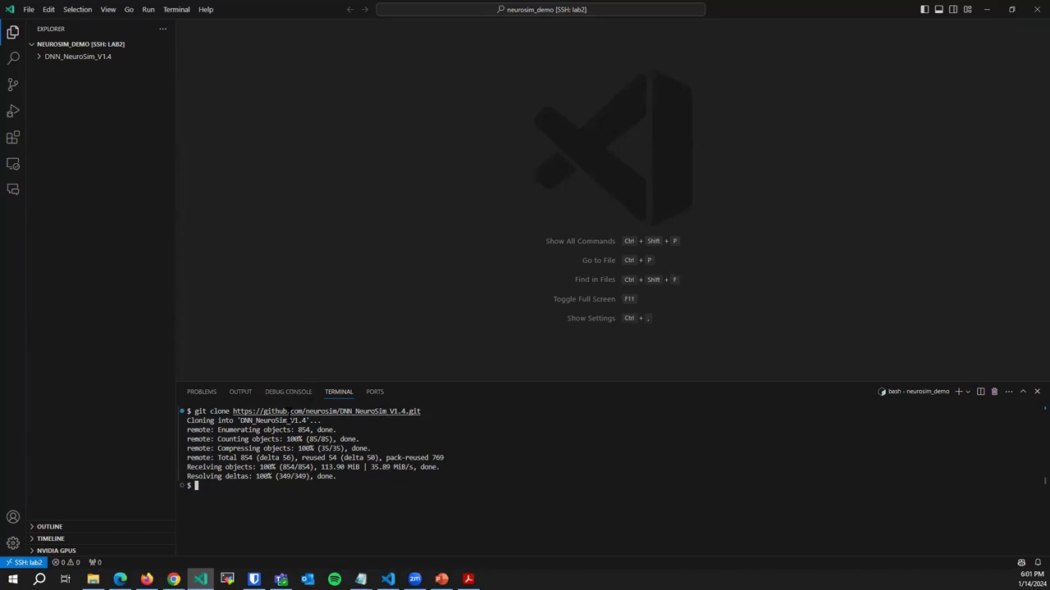
Open the repository URL in Firefox and download it as DNN_NeuroSim_V1.4-main.zip
left_click(286, 415, "ctrl")
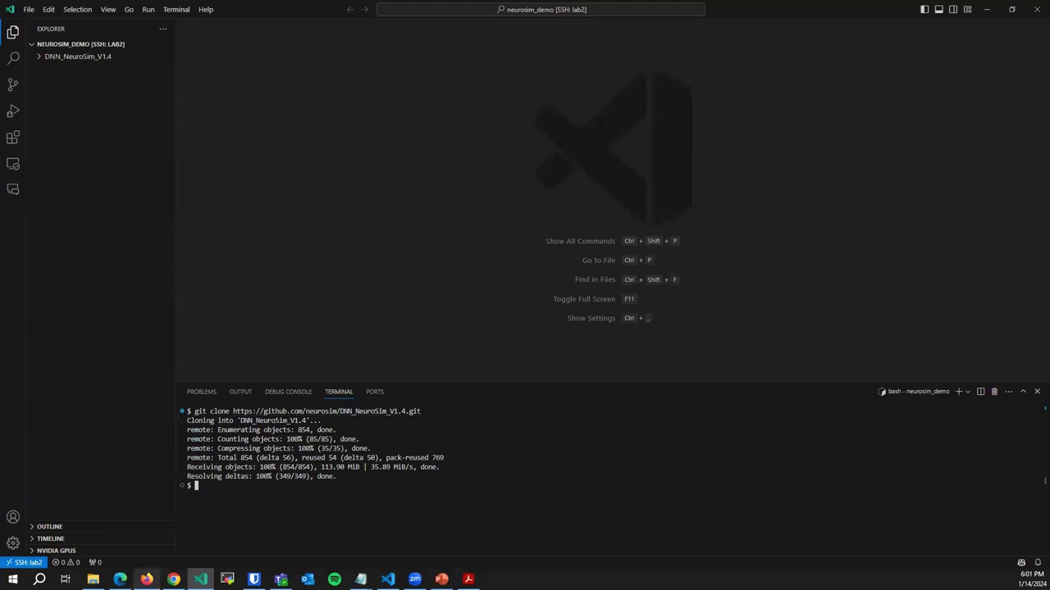
left_click(260, 12)
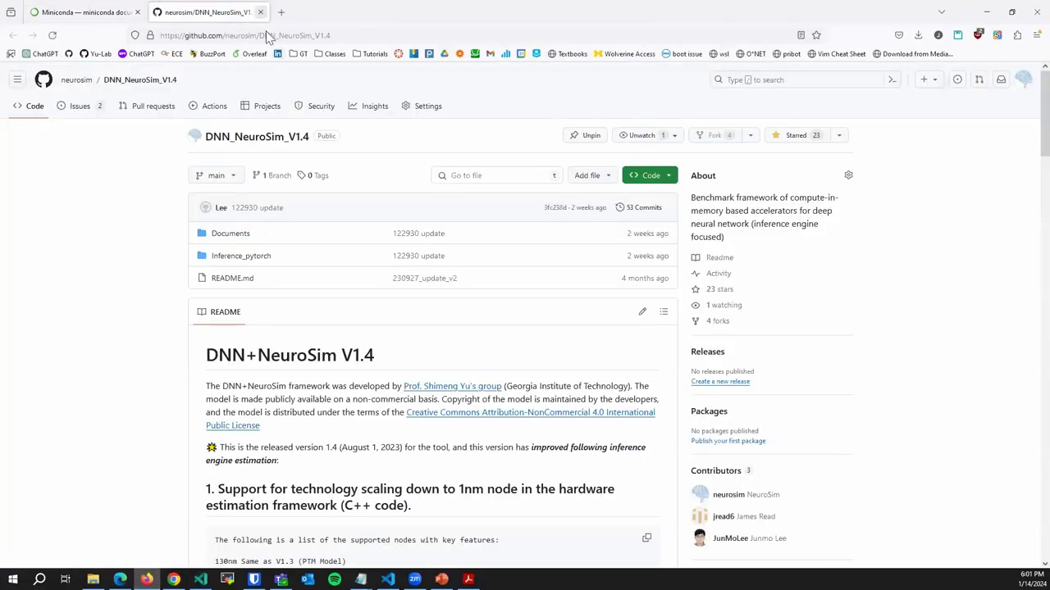
left_click(649, 177)
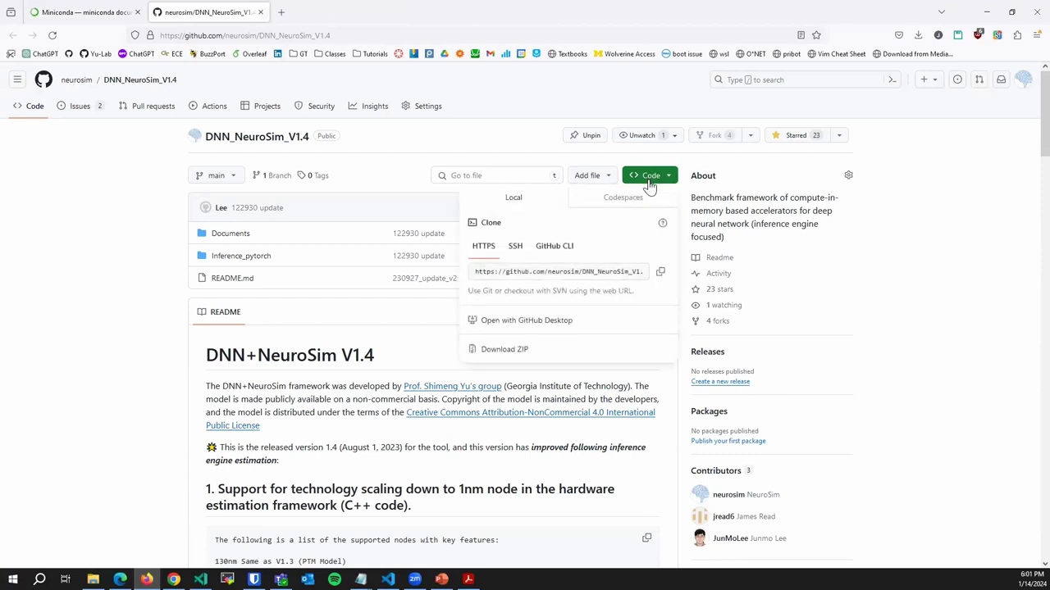
left_click(537, 351)
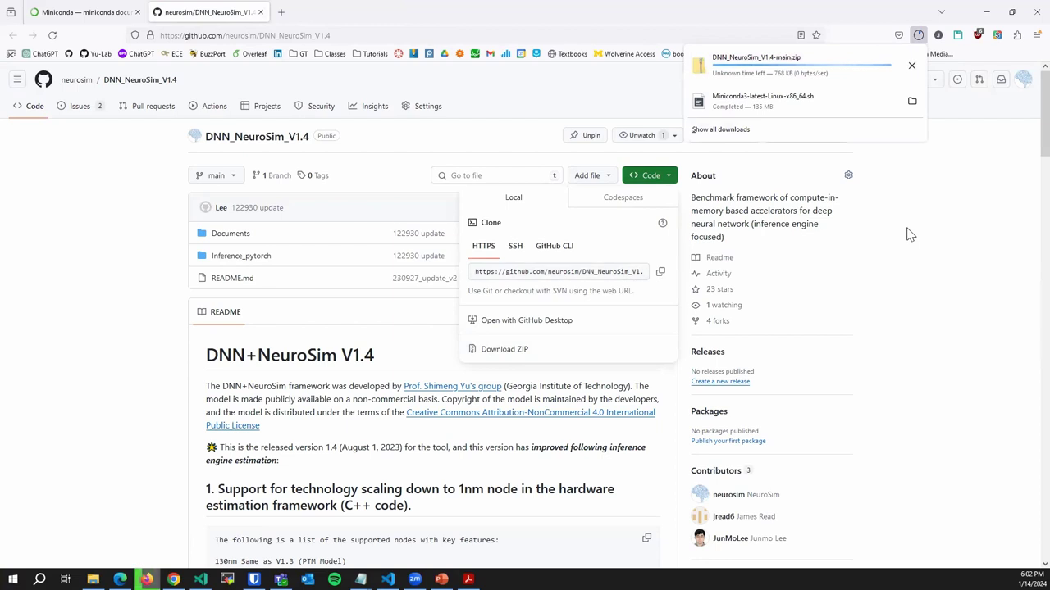
left_click(297, 300)
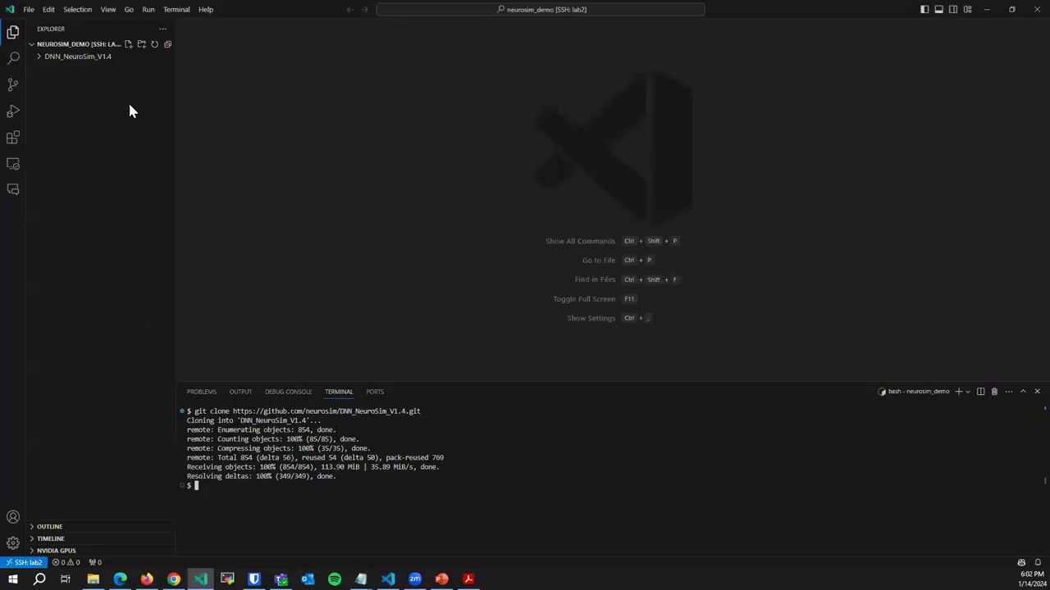
Open Inference_pytorch/inference.py and NeuroSIM/Adder.cpp in the editor and scroll through Adder.cpp
left_click(51, 63)
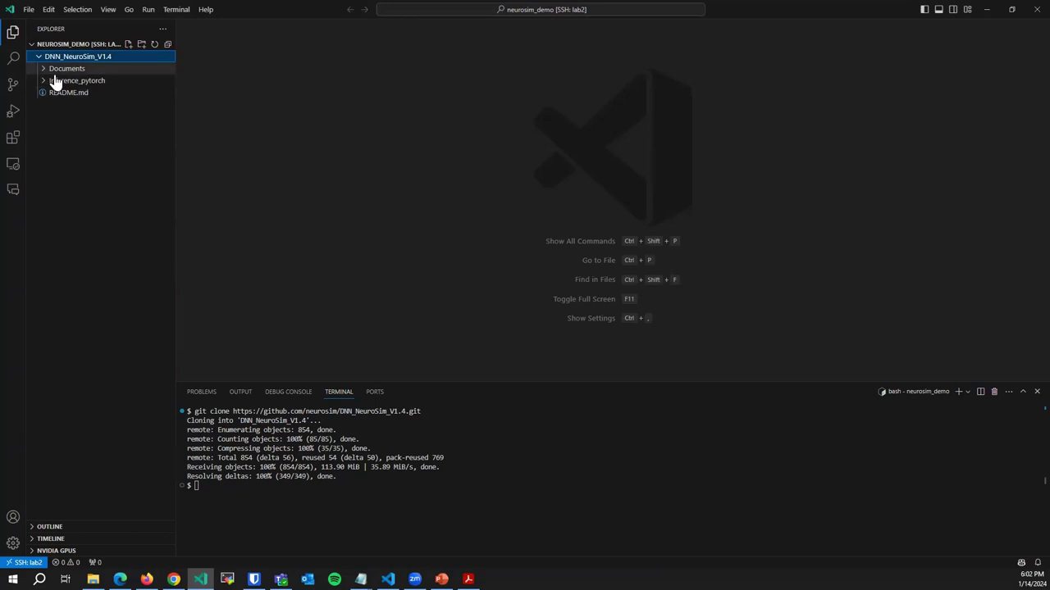
left_click(99, 82)
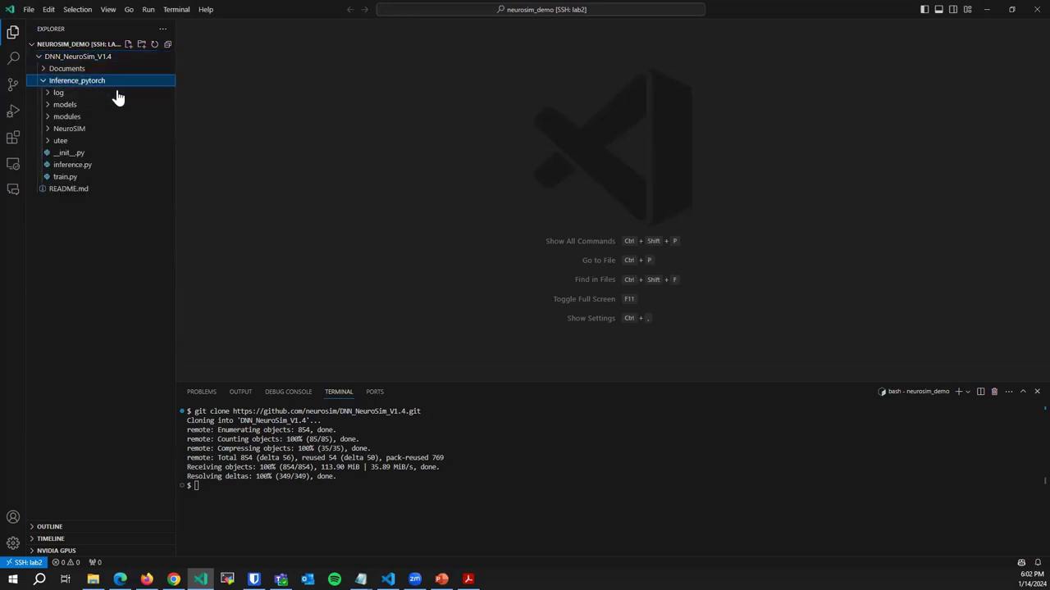
left_click(89, 166)
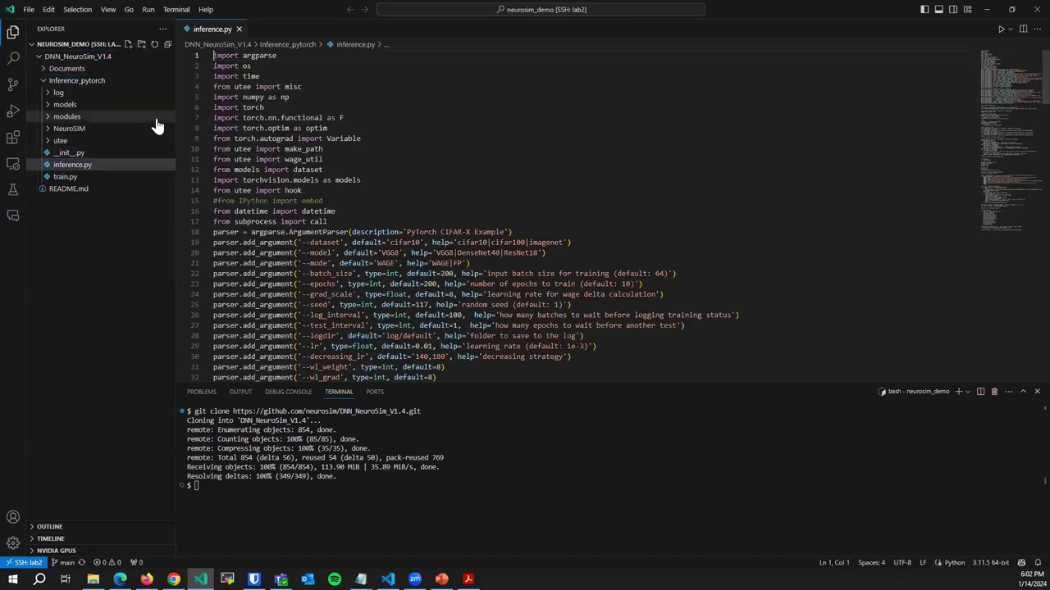
left_click(107, 129)
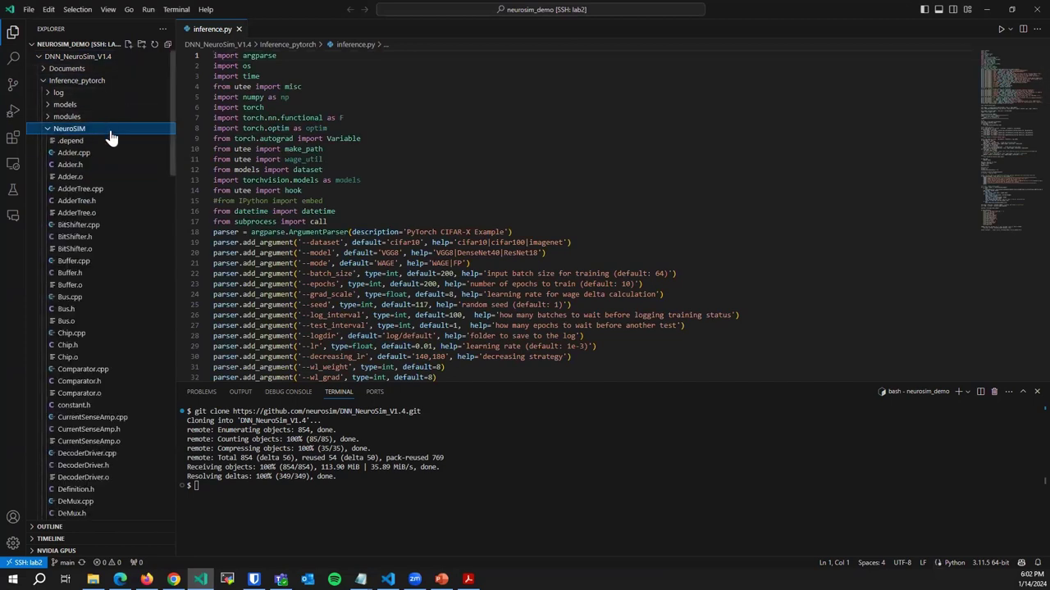
left_click_drag(106, 155, 504, 168)
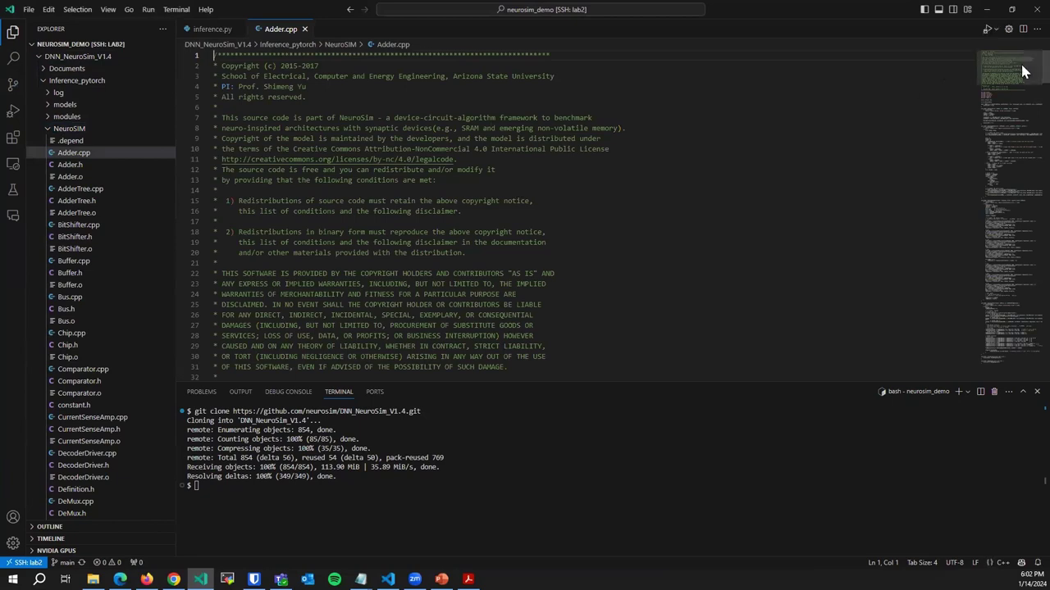
scroll(1021, 90, "down", 4)
scroll(1021, 90, "down", 7)
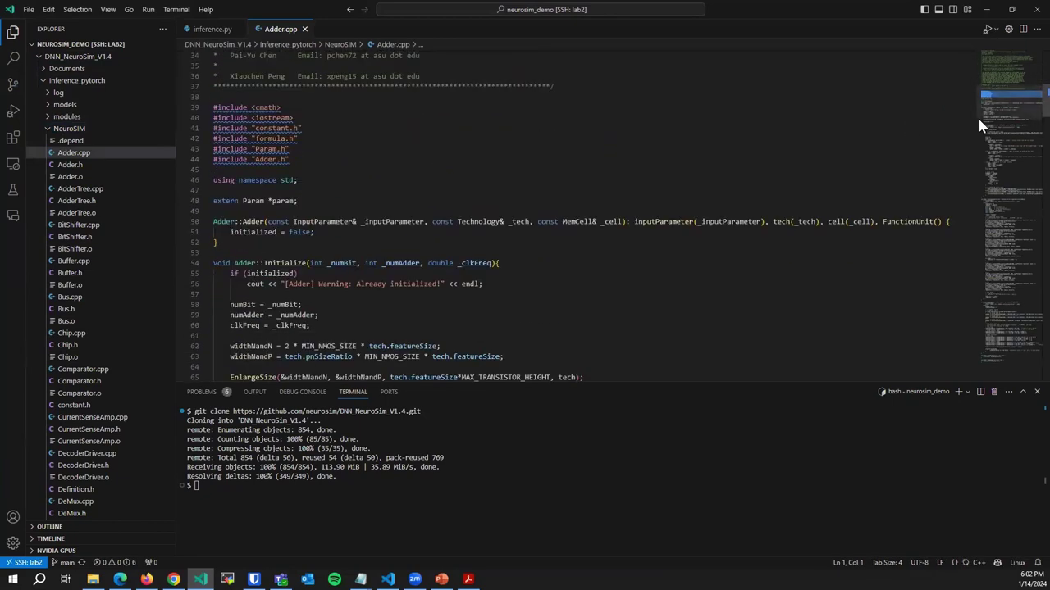
scroll(678, 112, "up", 10)
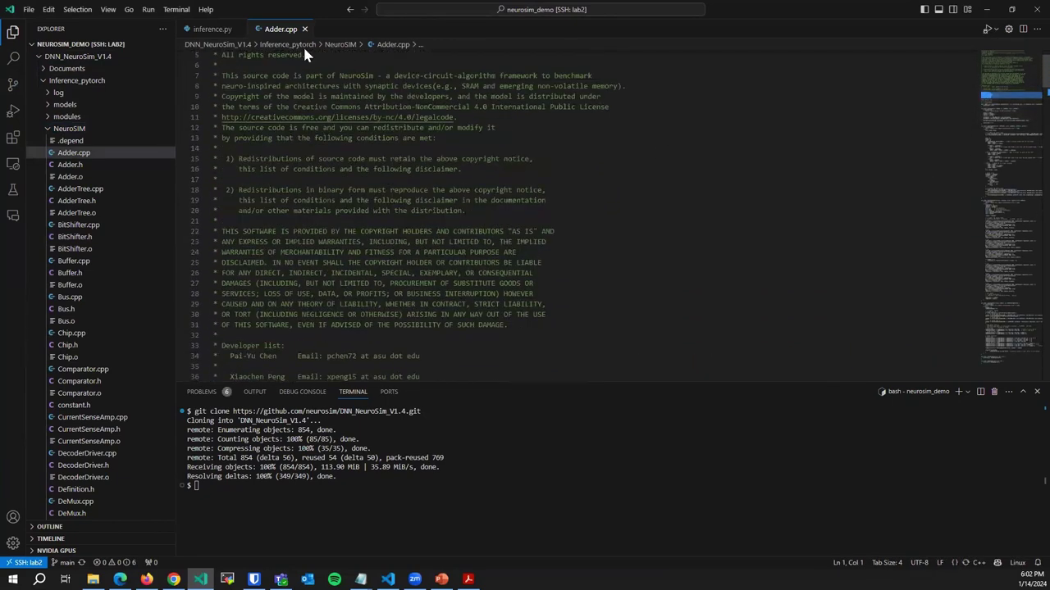
Return to inference.py, collapse Inference_pytorch, focus the terminal, then bring up the manual
left_click(202, 30)
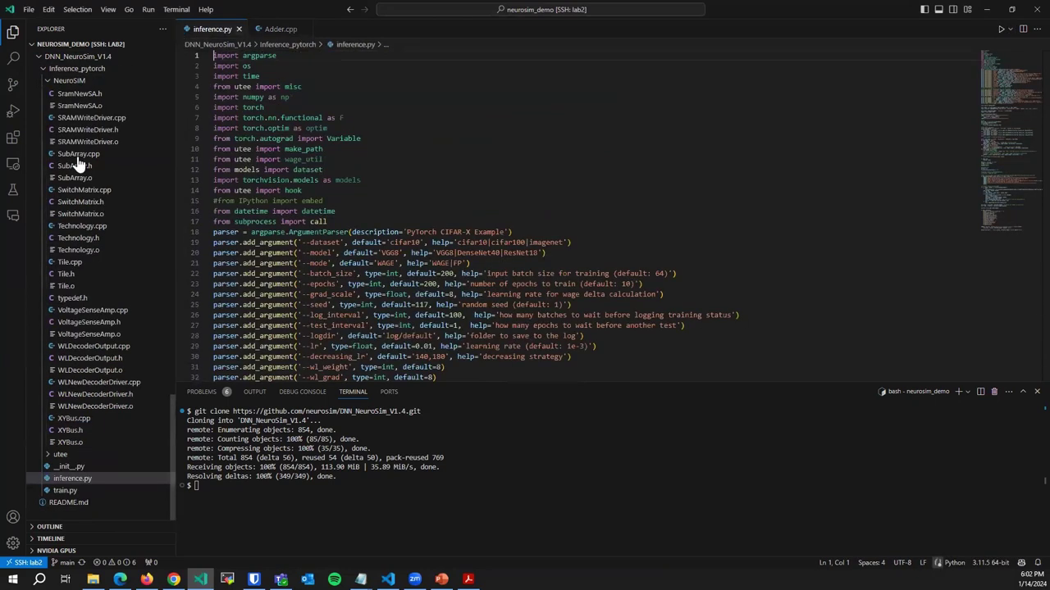
scroll(66, 147, "up", 5)
left_click(45, 72)
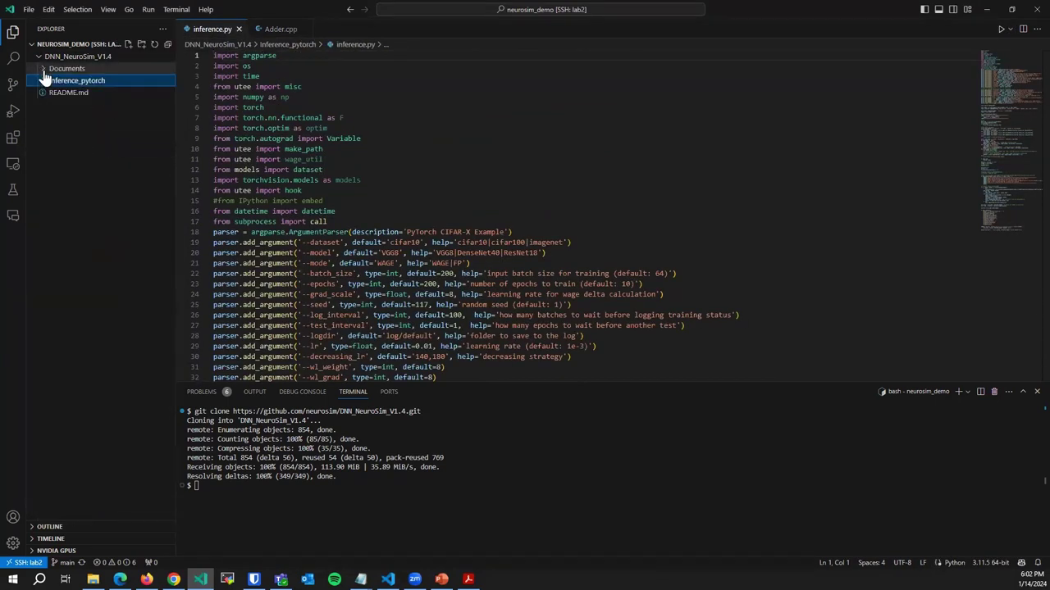
left_click(80, 133)
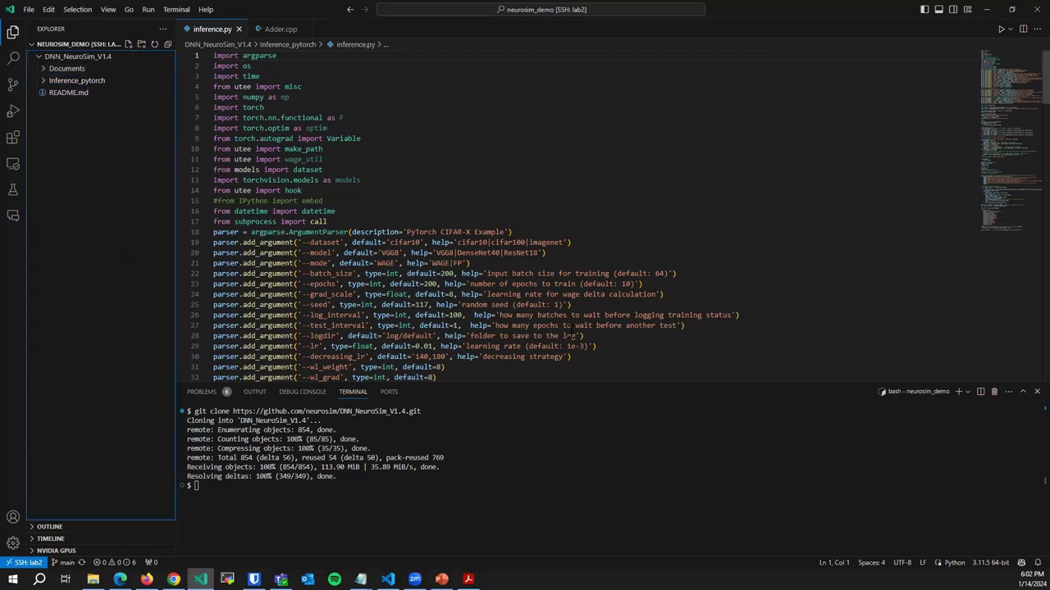
left_click(631, 502)
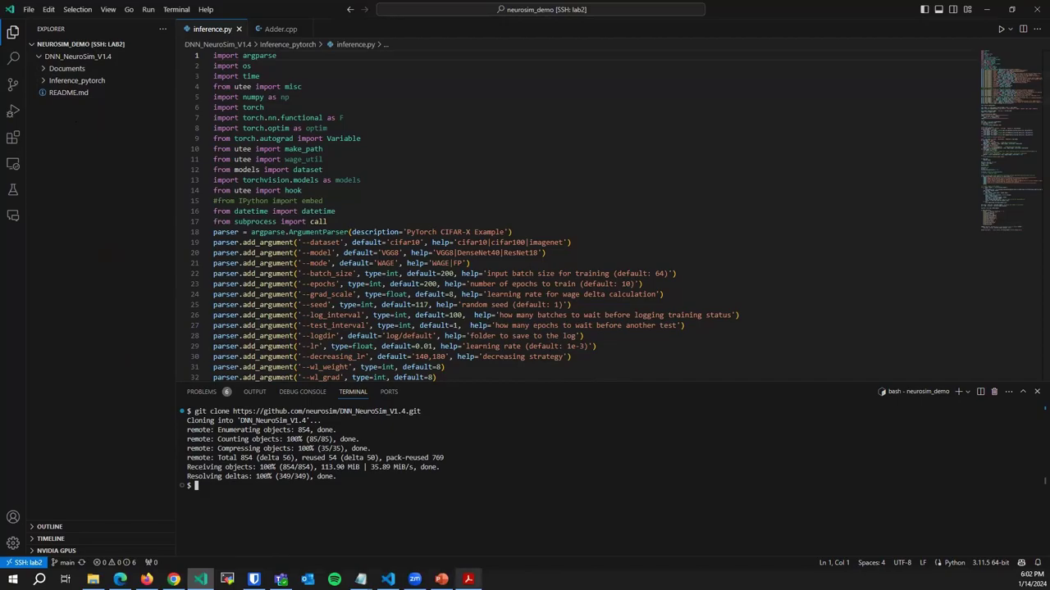
left_click(469, 579)
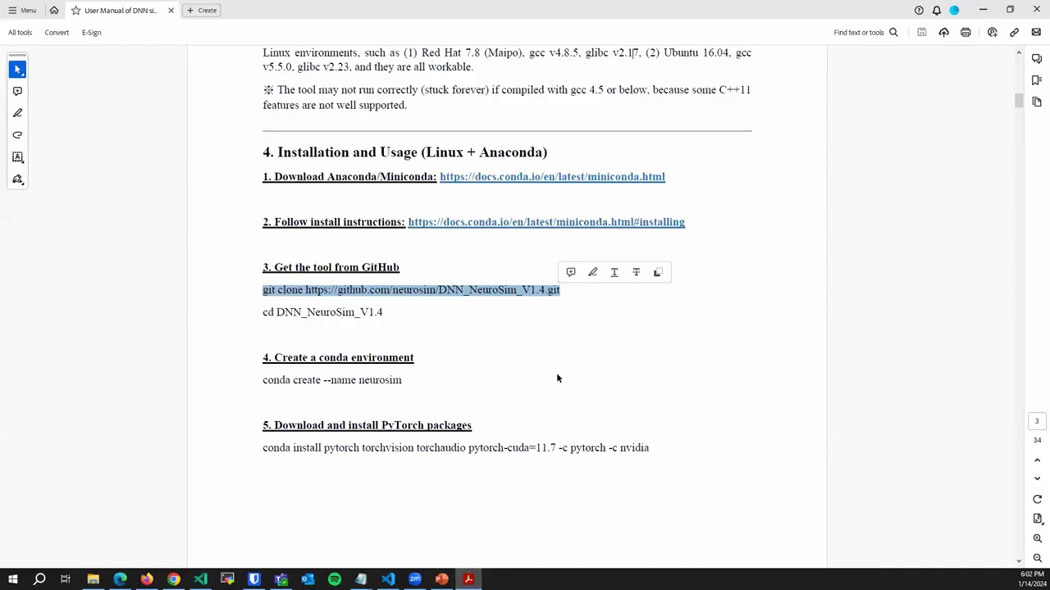
Select the manual's 'conda create --name neurosim' line in section 4
left_click(557, 376)
scroll(559, 381, "down", 2)
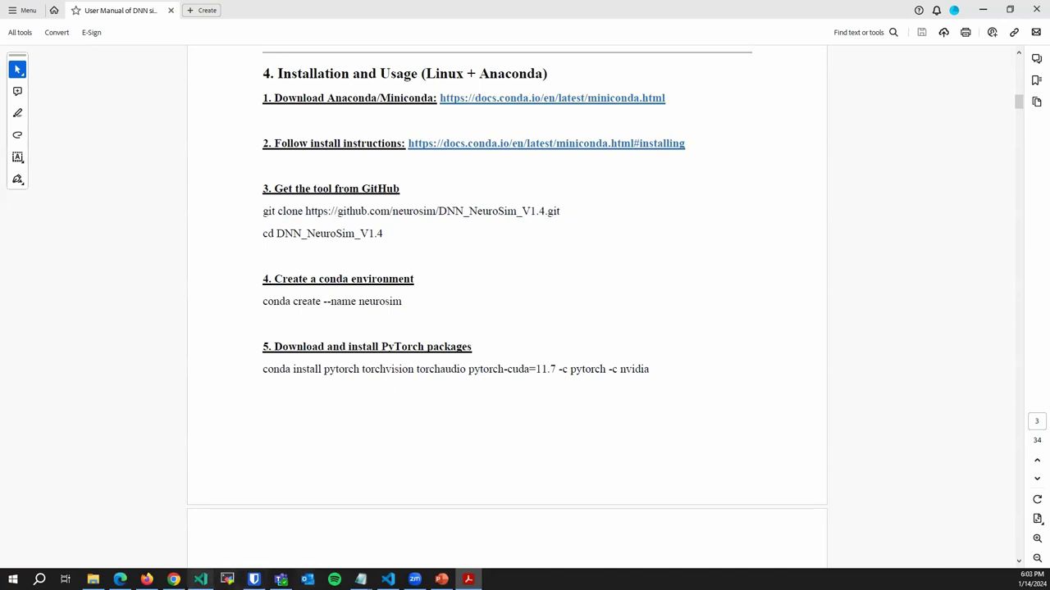
left_click_drag(264, 301, 401, 326)
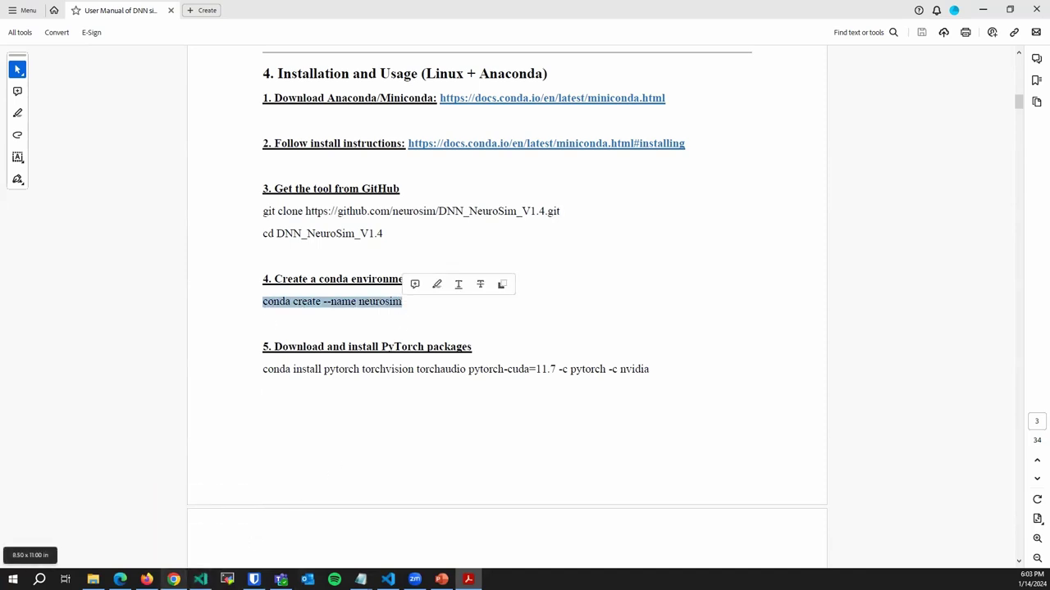
left_click(200, 579)
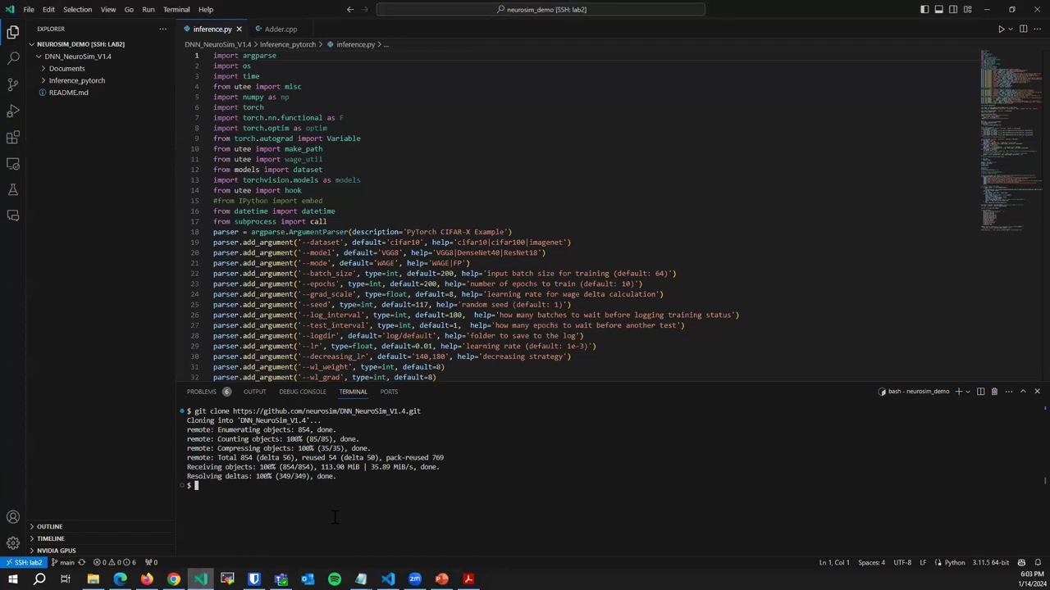
Run conda create --name test in the VS Code terminal
type("conda ")
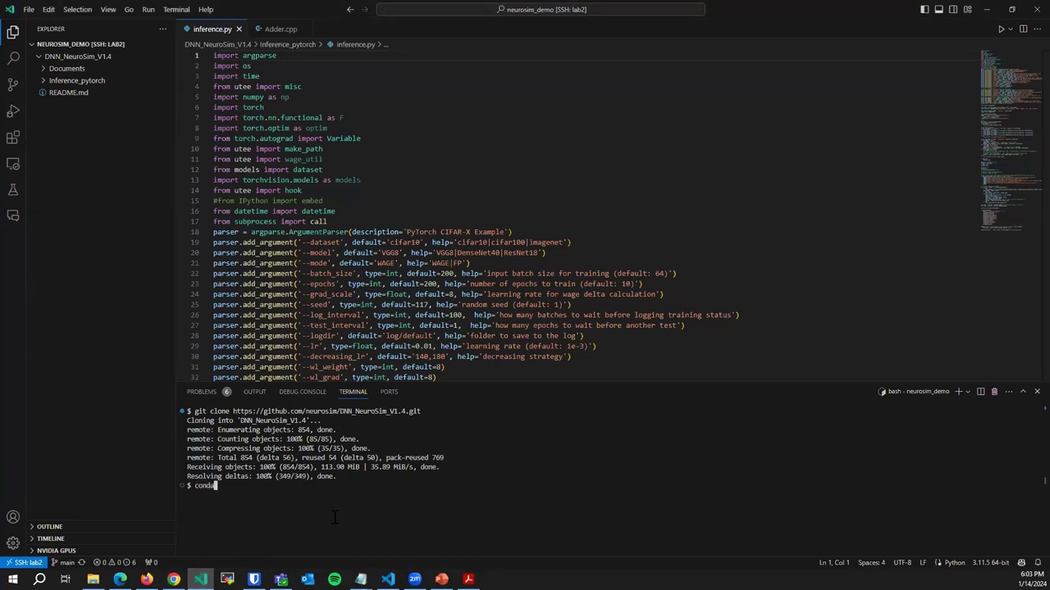
type("c")
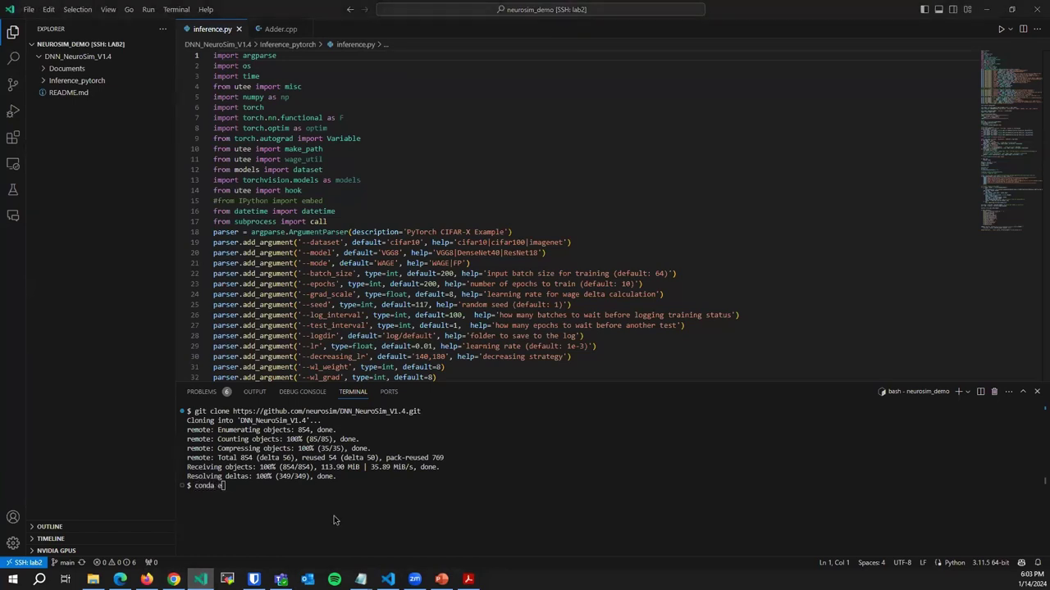
key("alt+Tab")
key("alt+Tab")
type("reate --n")
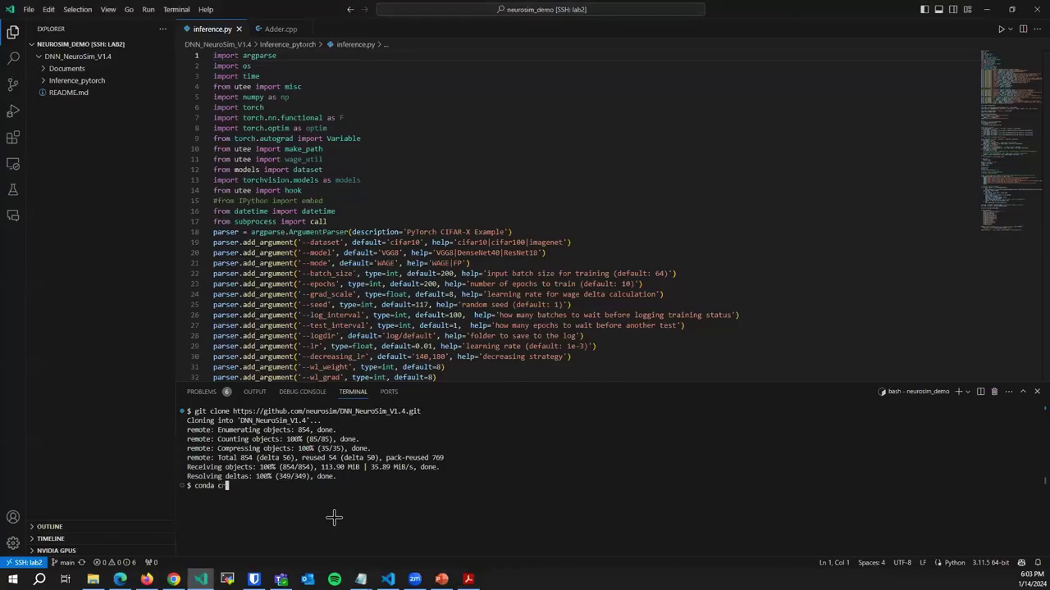
type("ame test")
key("Return")
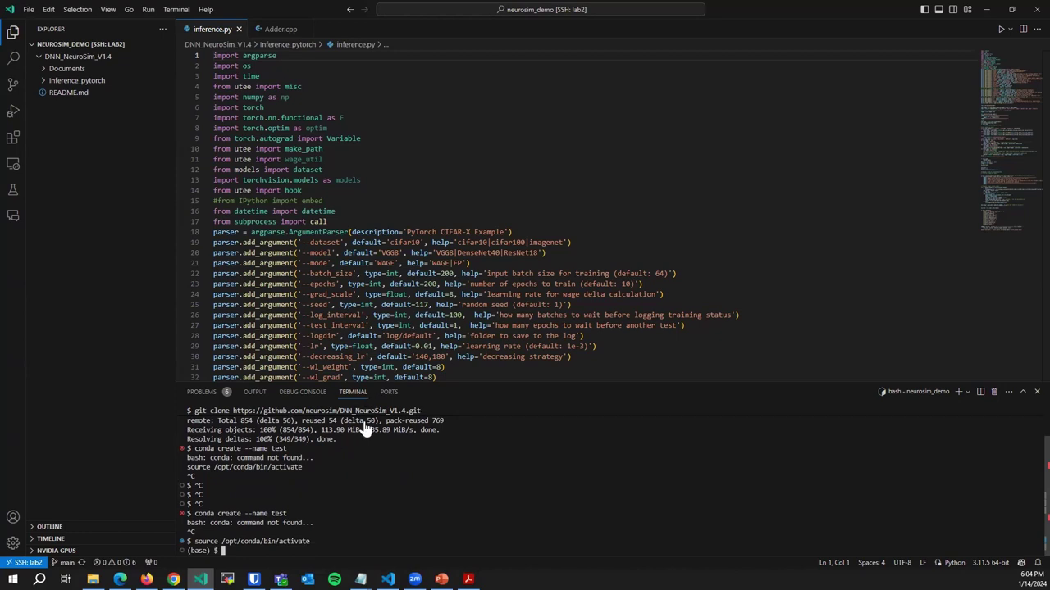
Check the (base) activation, clear the terminal, and rerun conda create --name test
triple_click(312, 541)
left_click(370, 536)
left_click_drag(210, 550, 186, 551)
left_click(429, 487)
type("clea")
key("Return")
key("Up")
key("Up")
key("Up")
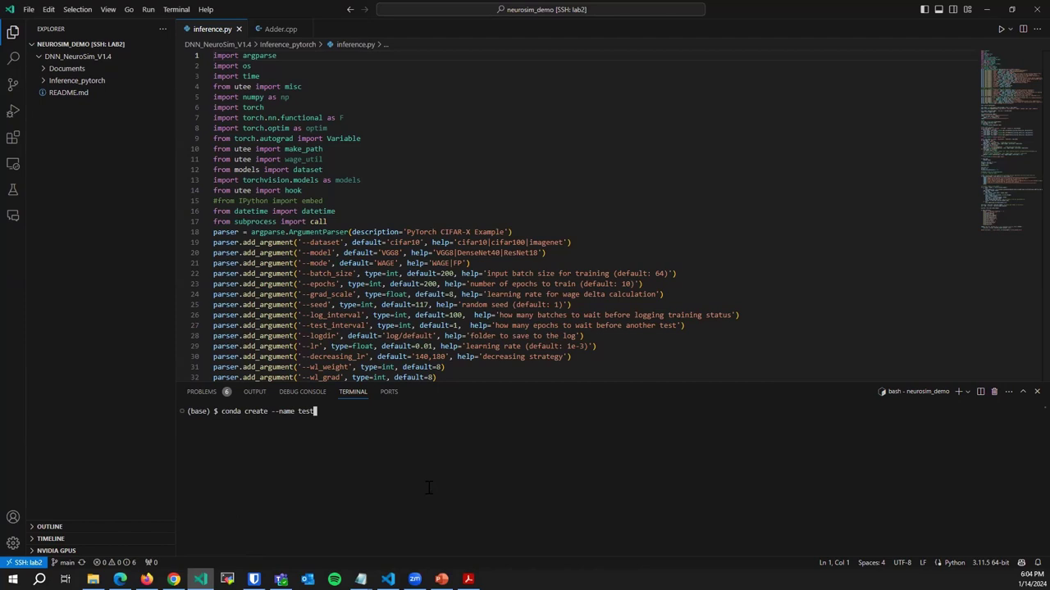
key("Return")
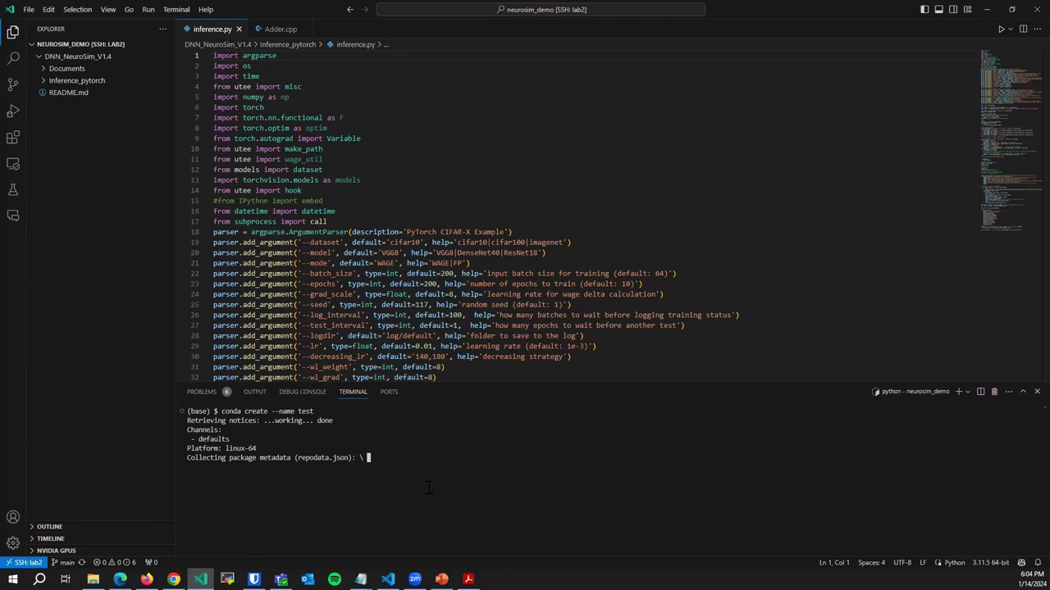
Select the manual's step 5 line 'conda install pytorch torchvision torchaudio pytorch-cuda=11.7'
left_click(146, 578)
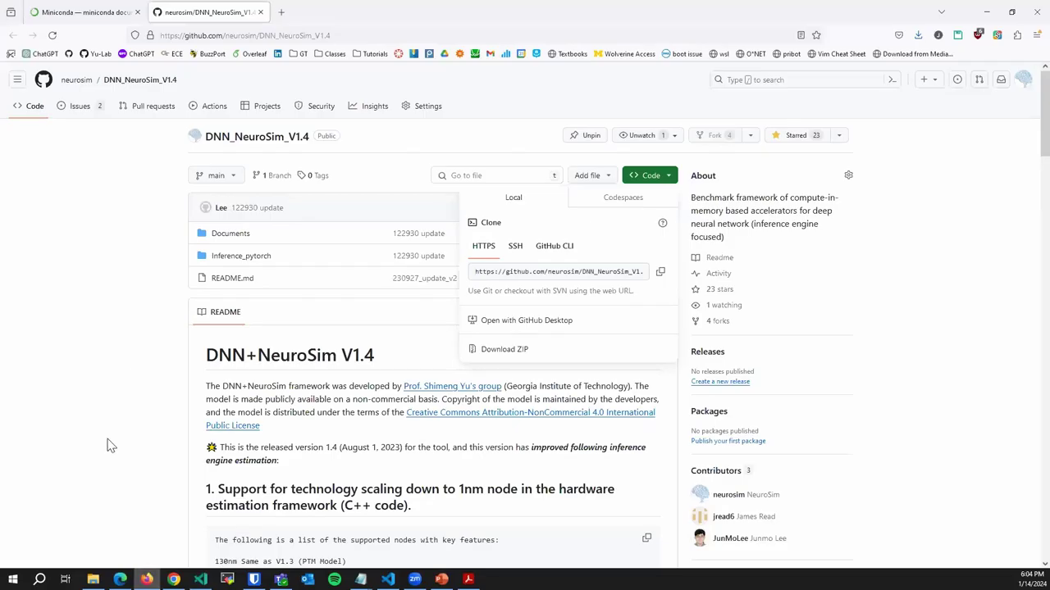
left_click(468, 579)
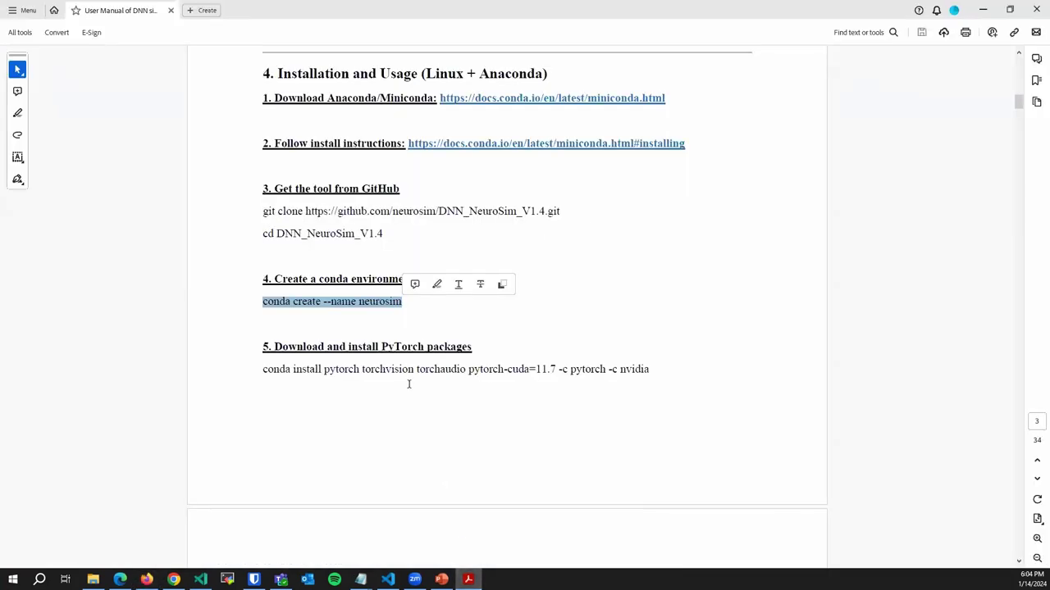
left_click(408, 347)
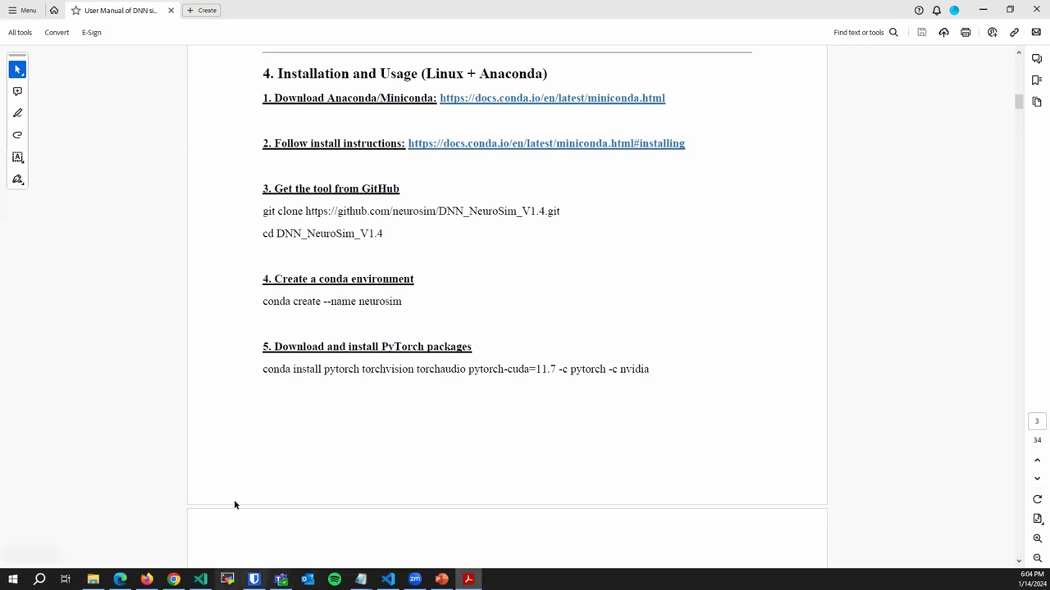
left_click_drag(264, 369, 640, 368)
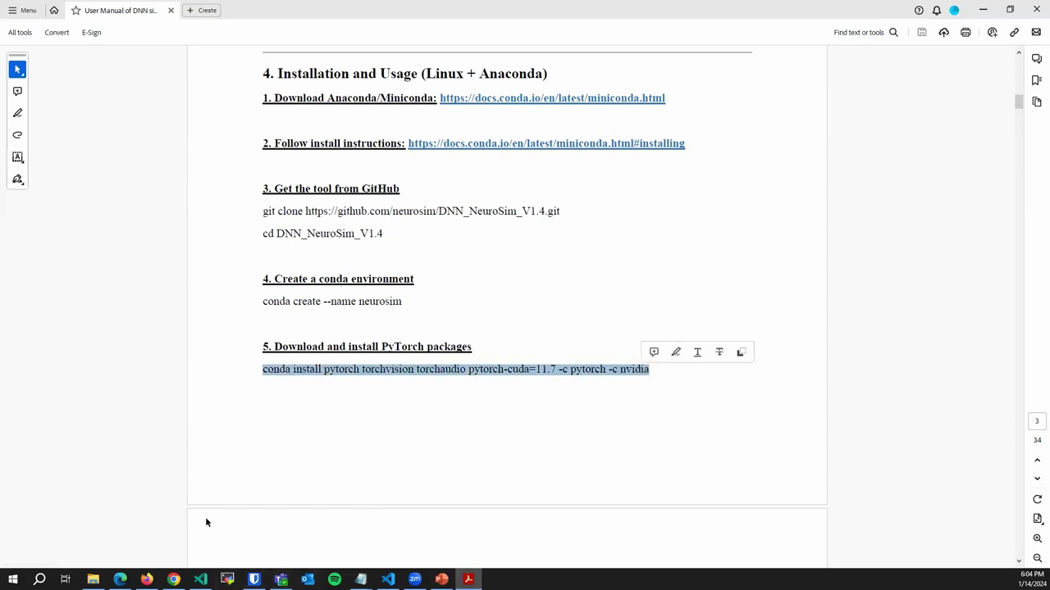
Search 'pytorch install' in a new tab and open pytorch.org's Get Started page
left_click(146, 579)
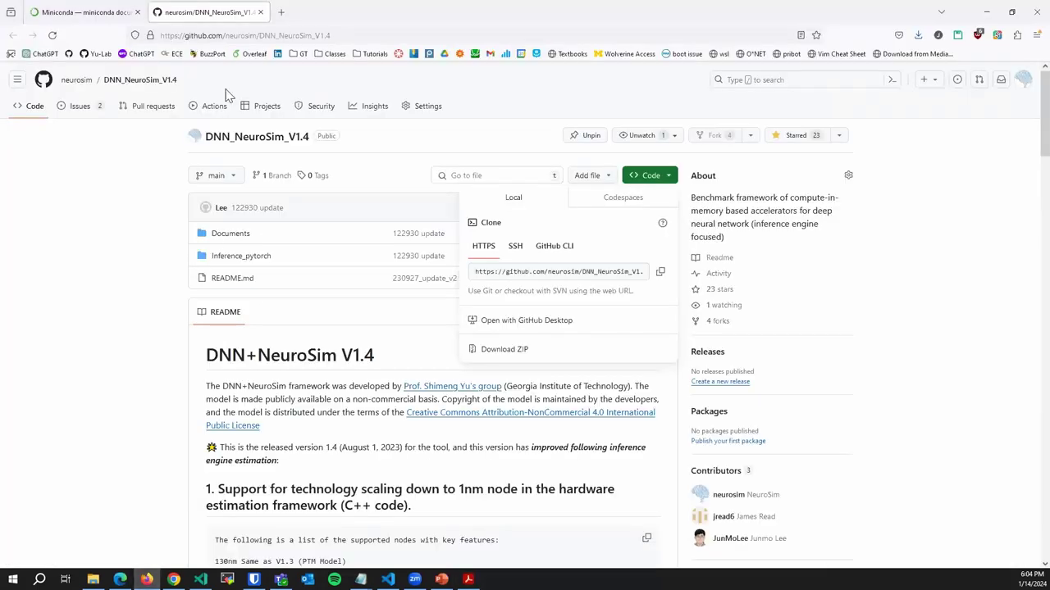
left_click(279, 13)
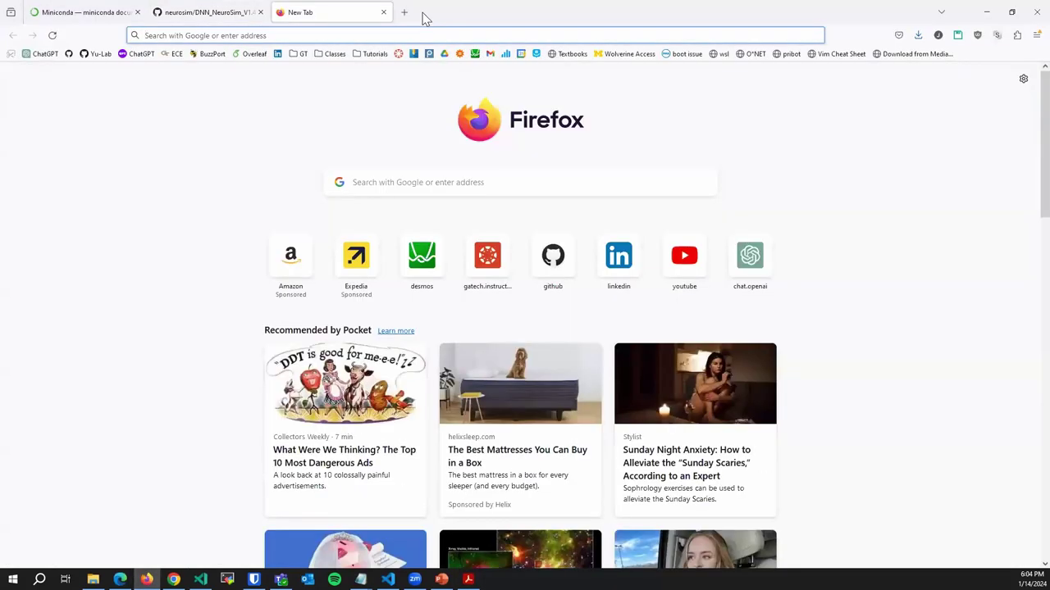
type("pytorch instal")
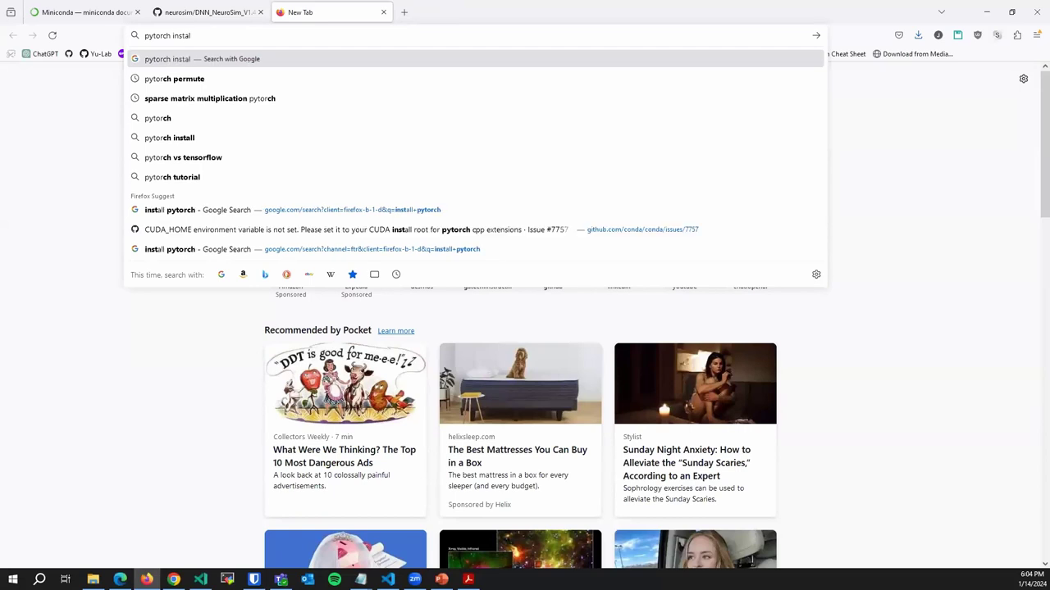
type("l")
key("Return")
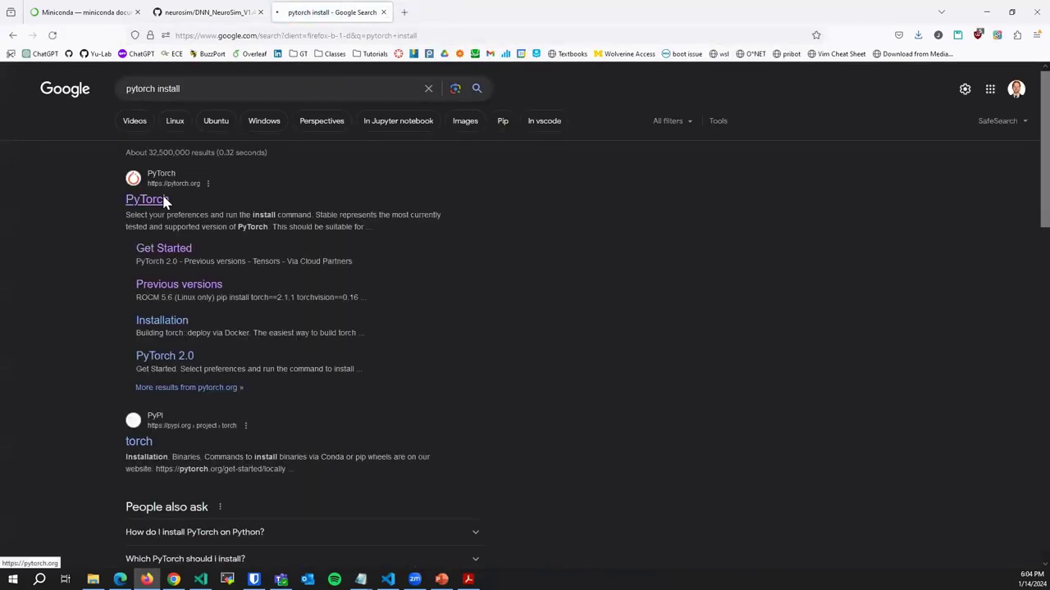
left_click(164, 201)
scroll(385, 302, "down", 1)
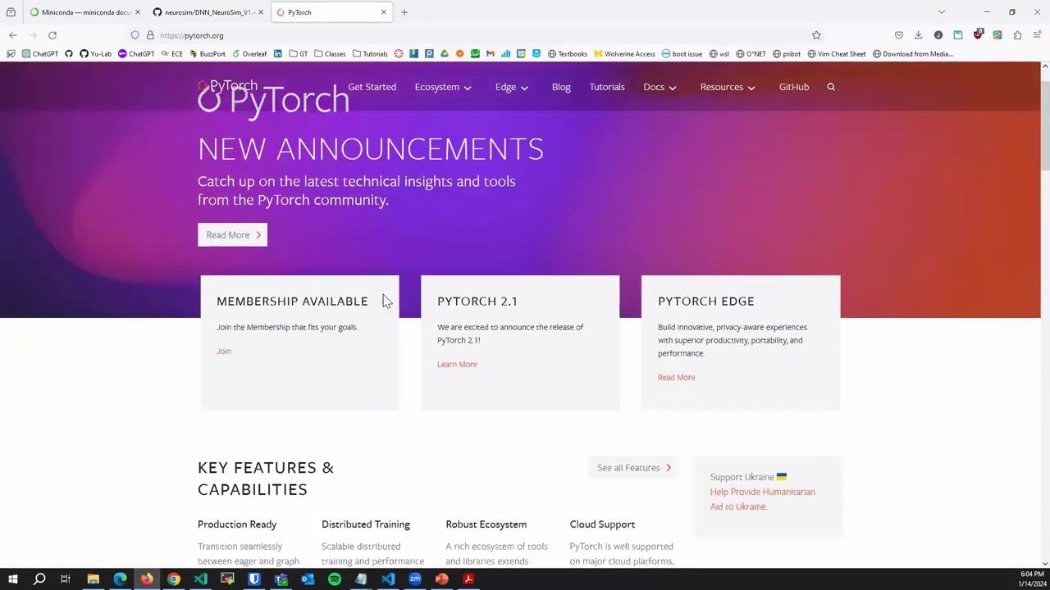
scroll(763, 398, "down", 2)
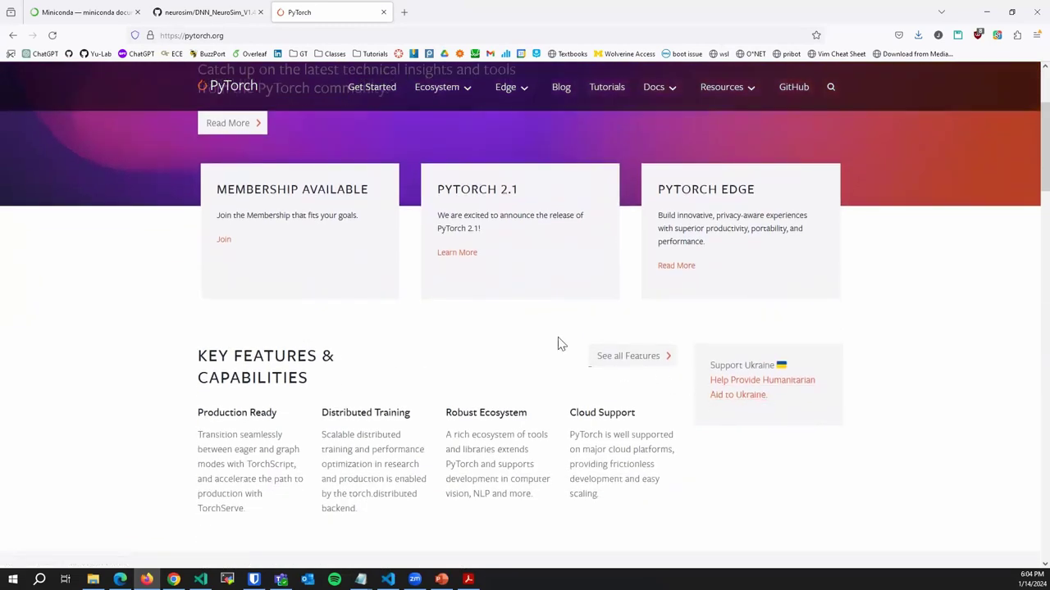
scroll(492, 279, "up", 3)
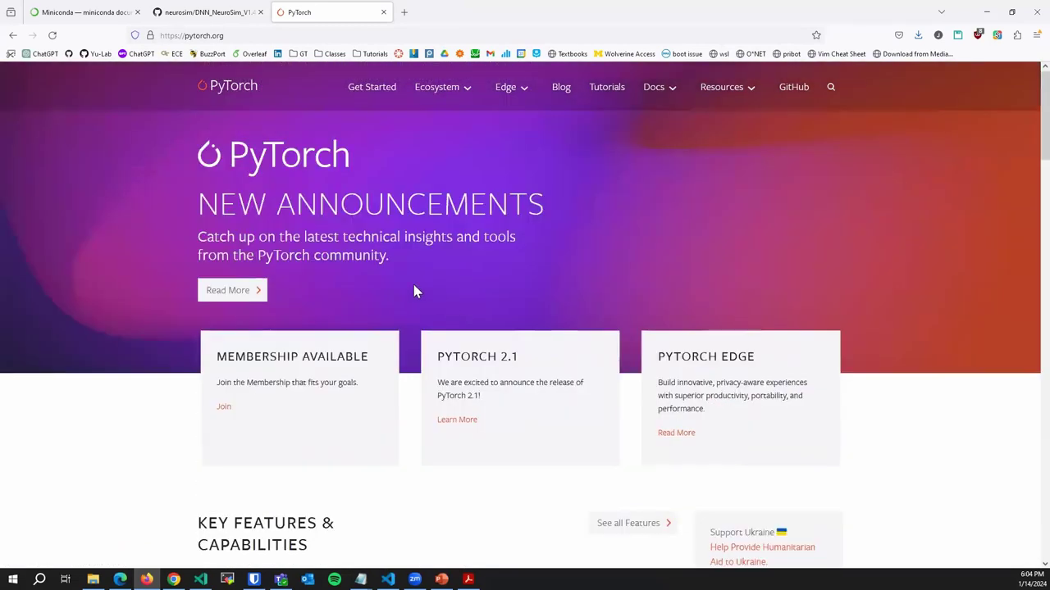
left_click(382, 88)
Choose Linux, Conda and CUDA 12.1 under Start Locally and copy the generated install command
scroll(517, 345, "down", 2)
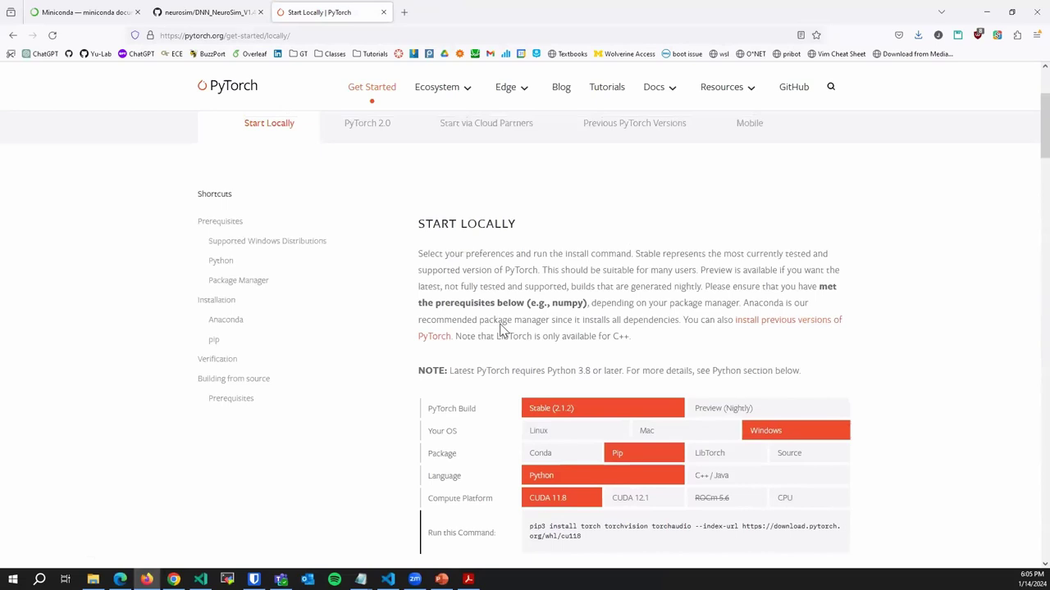
scroll(618, 255, "down", 1)
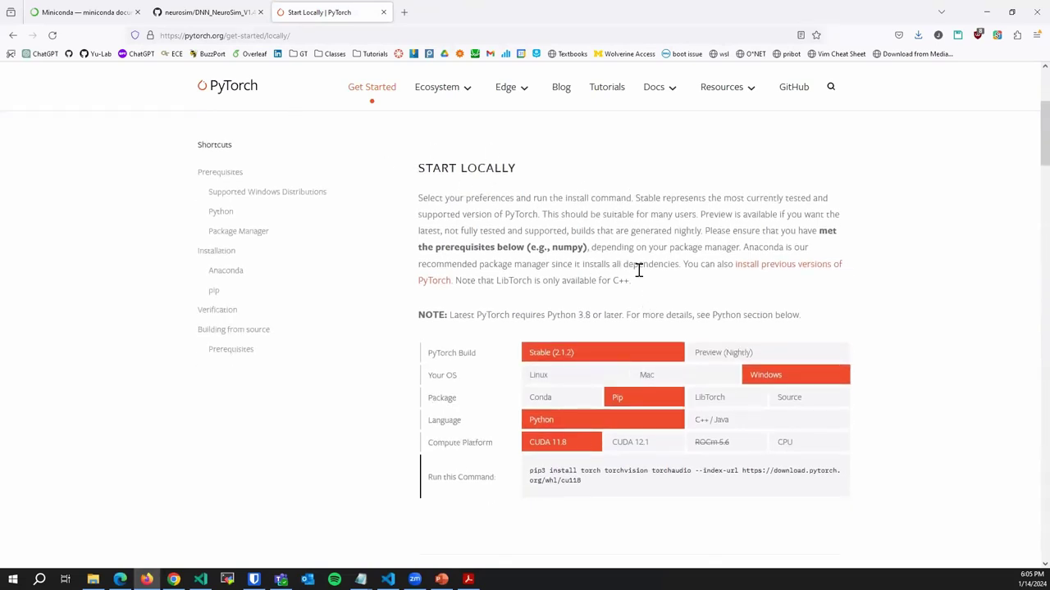
left_click(584, 378)
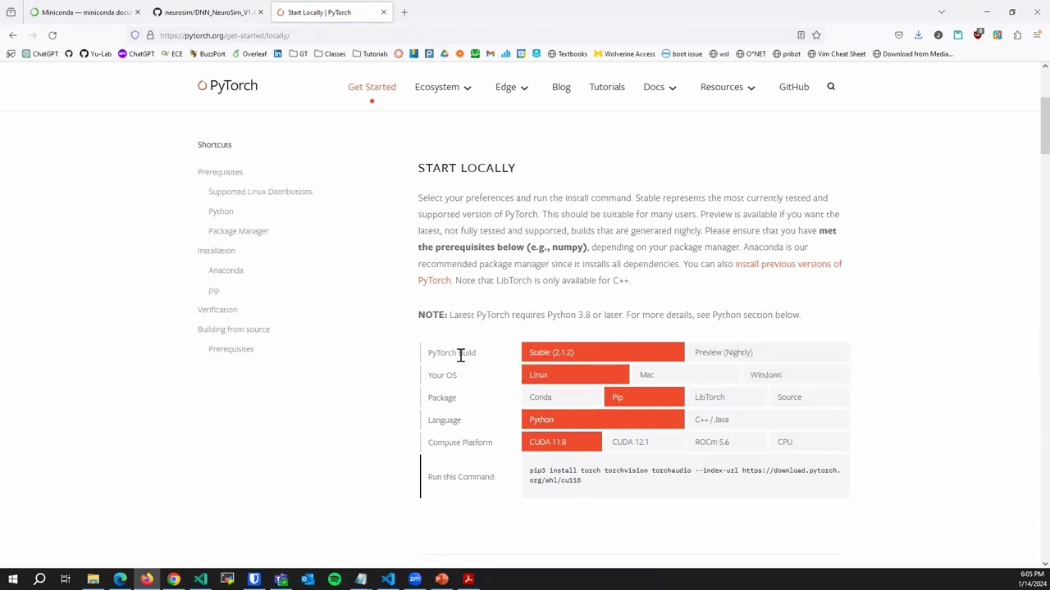
scroll(461, 354, "down", 2)
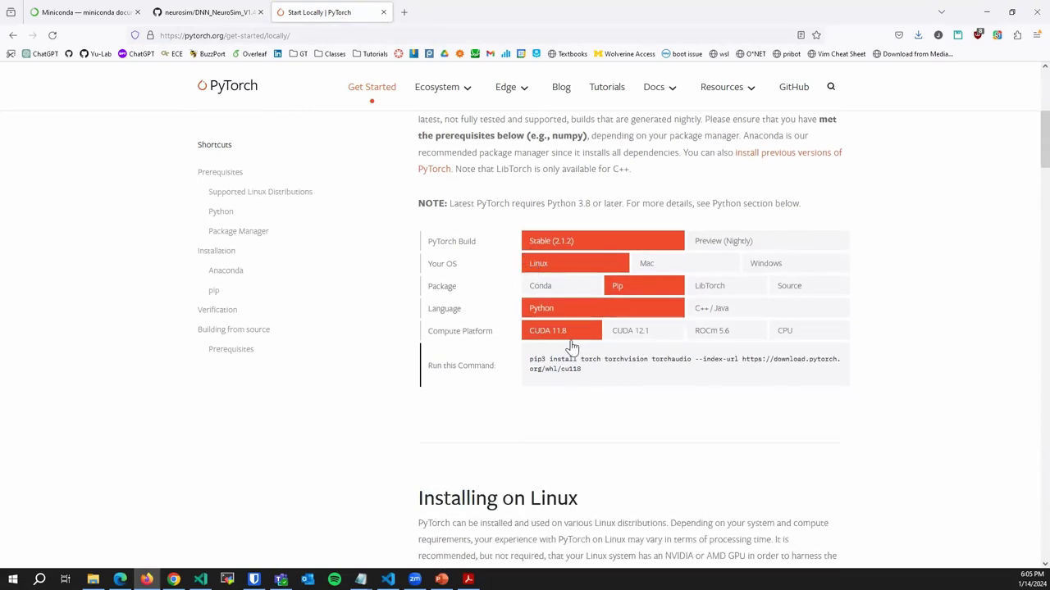
left_click(620, 344)
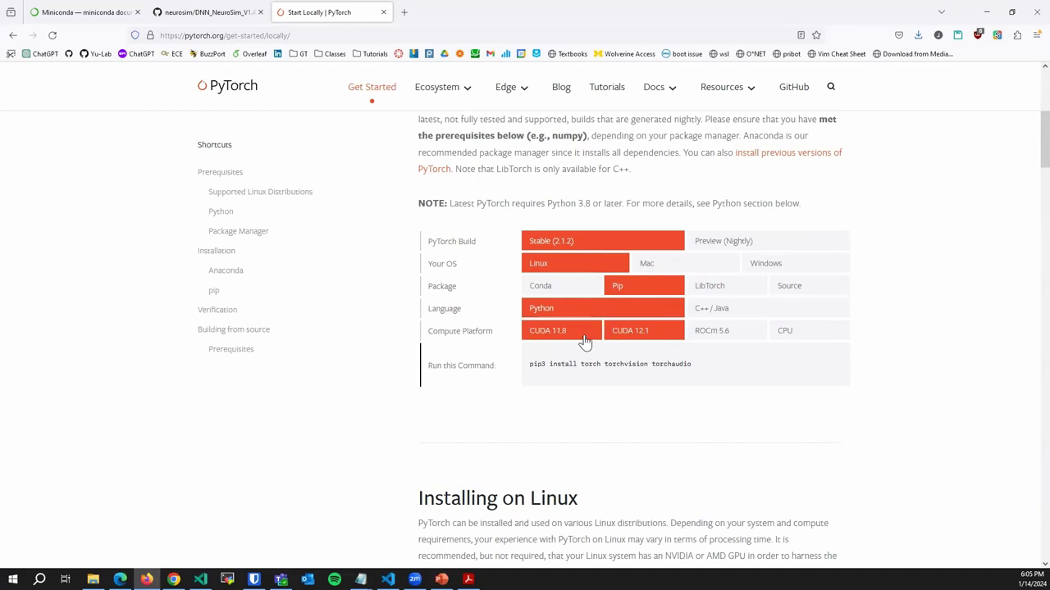
left_click(584, 342)
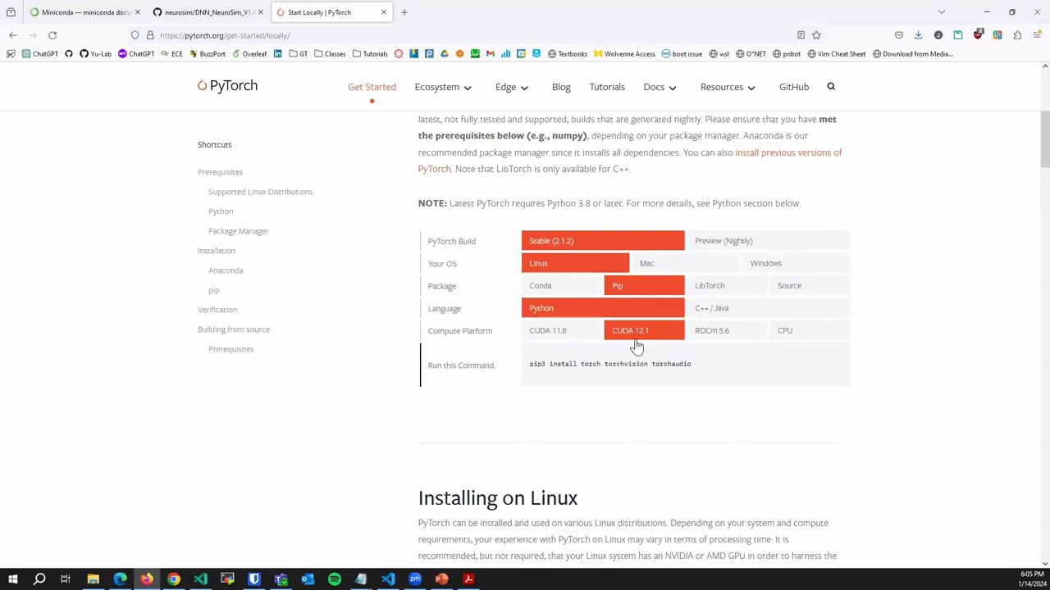
left_click(581, 292)
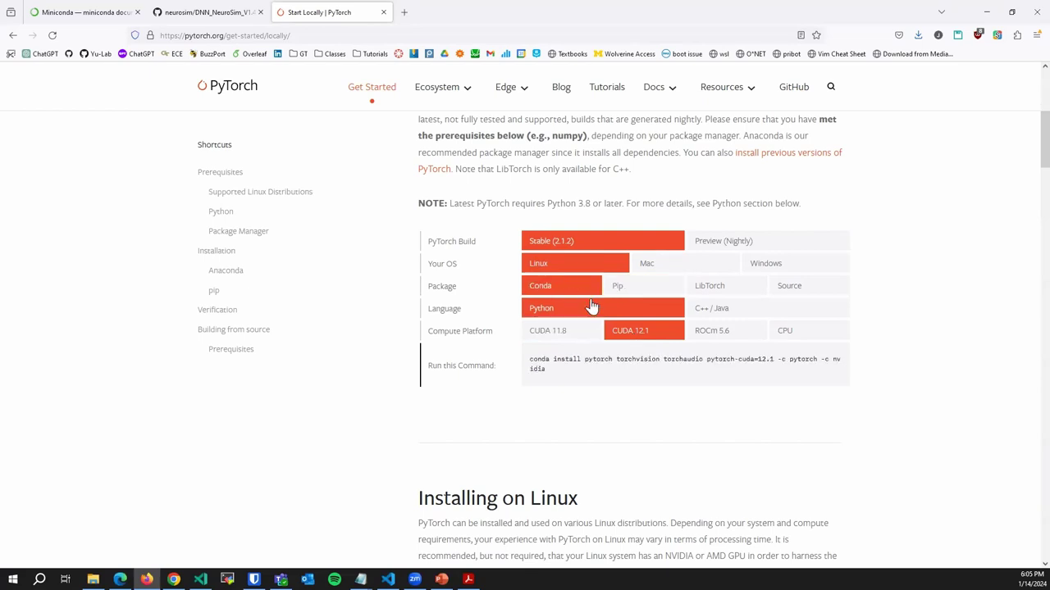
triple_click(567, 370)
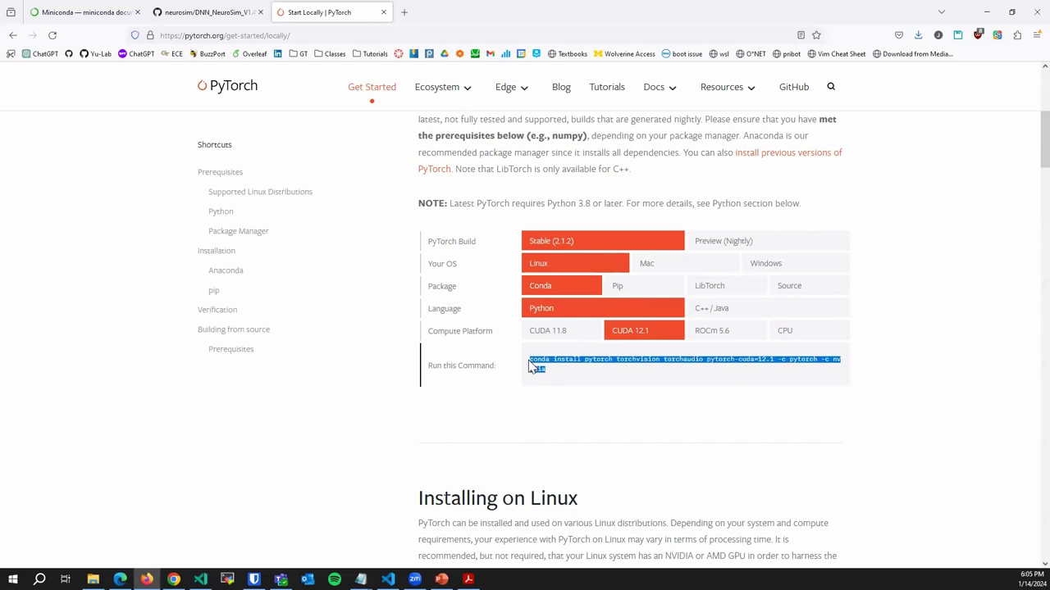
left_click(571, 375)
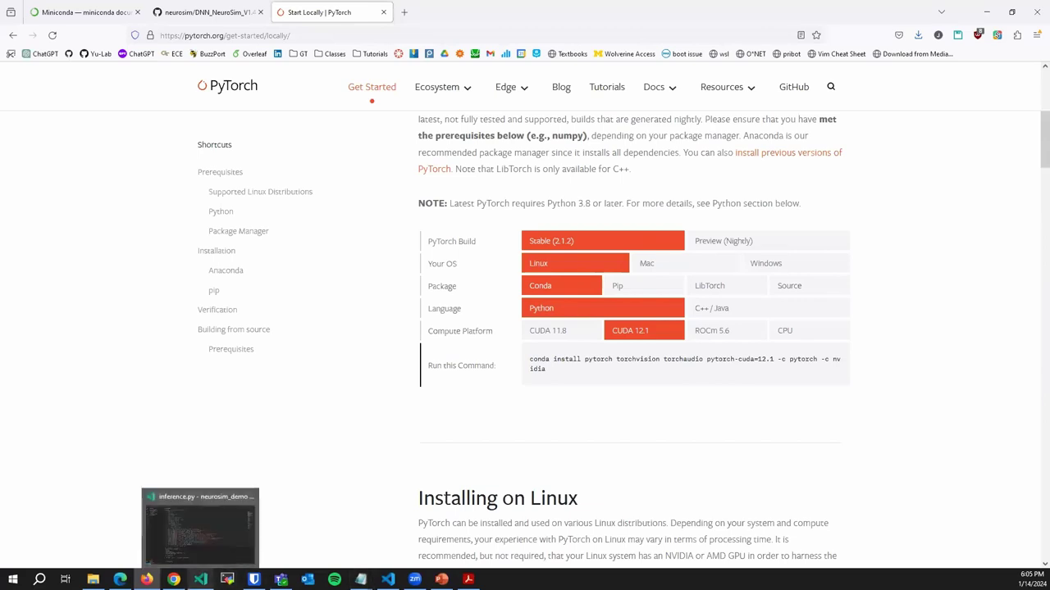
left_click(525, 368)
key("ctrl+c")
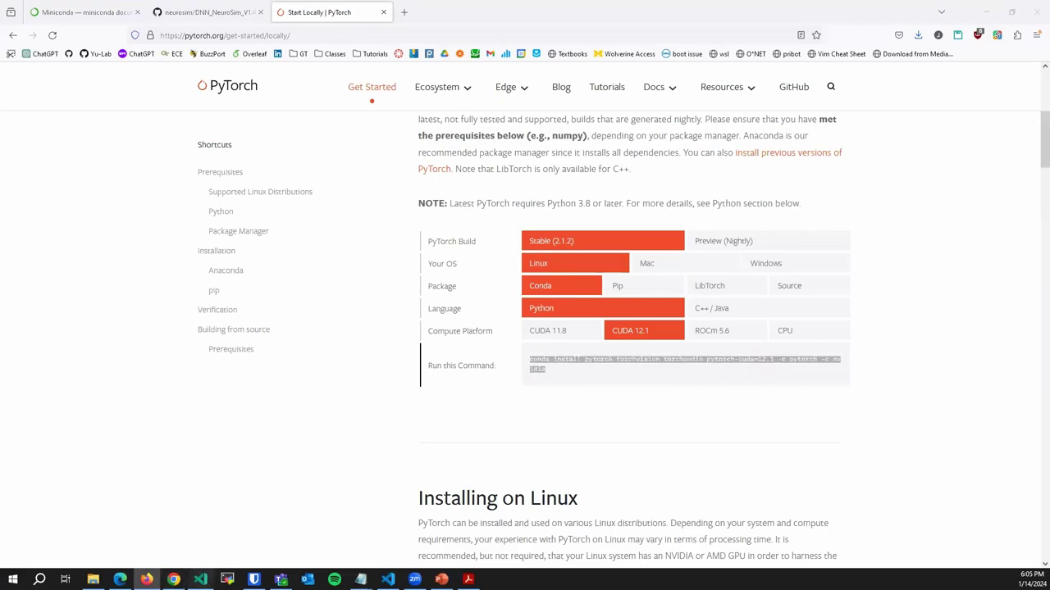
left_click(200, 579)
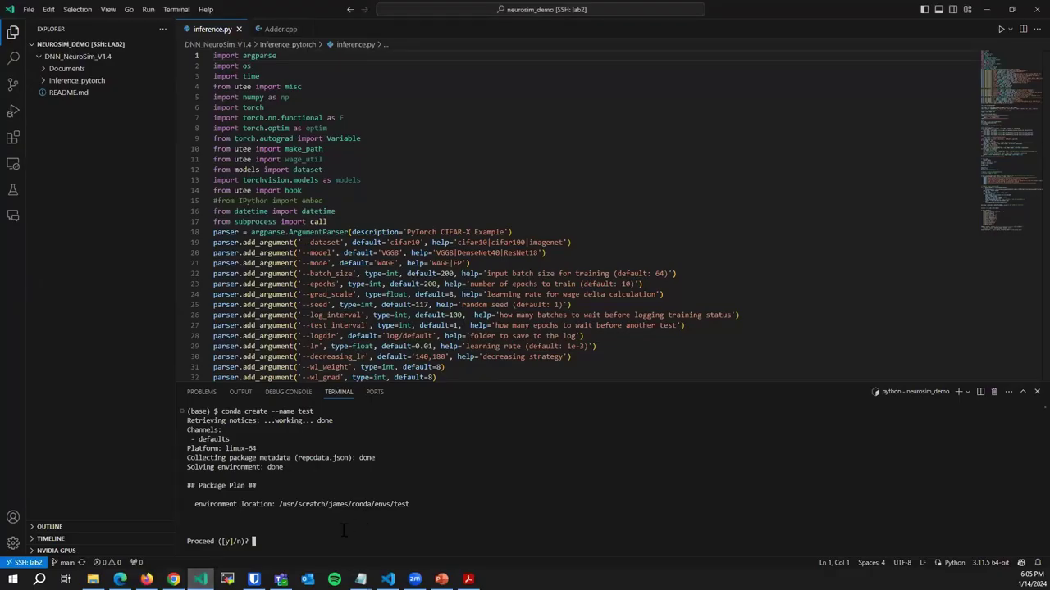
Confirm creation of the test conda environment and activate it with conda activate test
type("y")
key("Return")
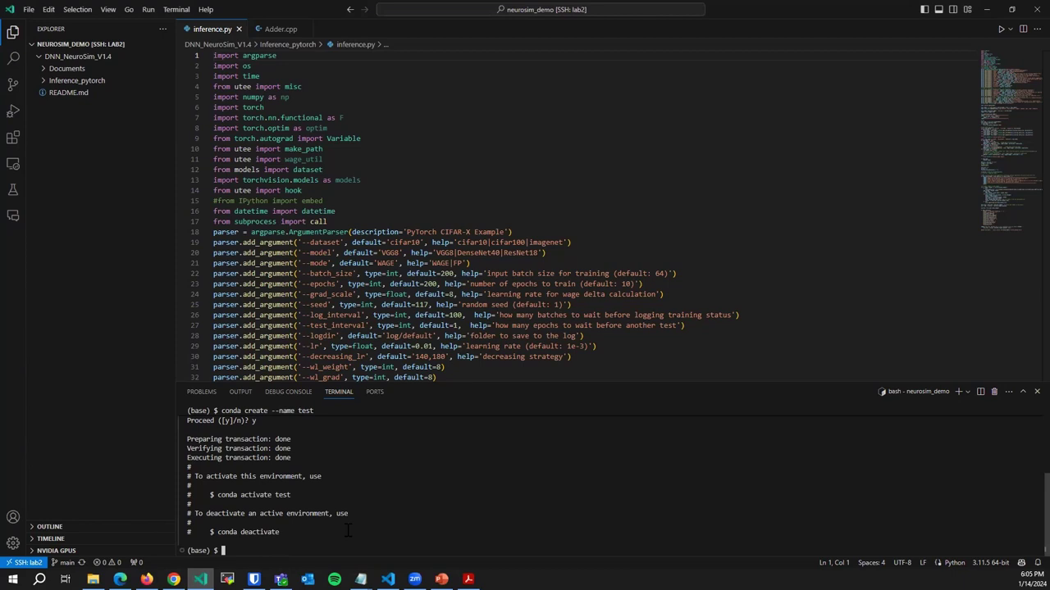
type("conda activate test")
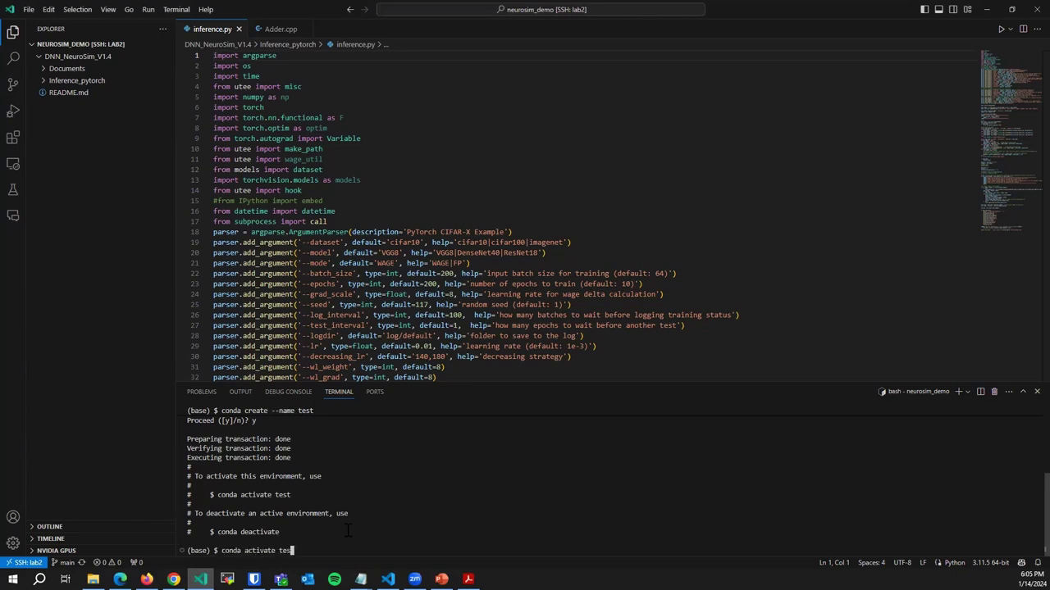
key("Return")
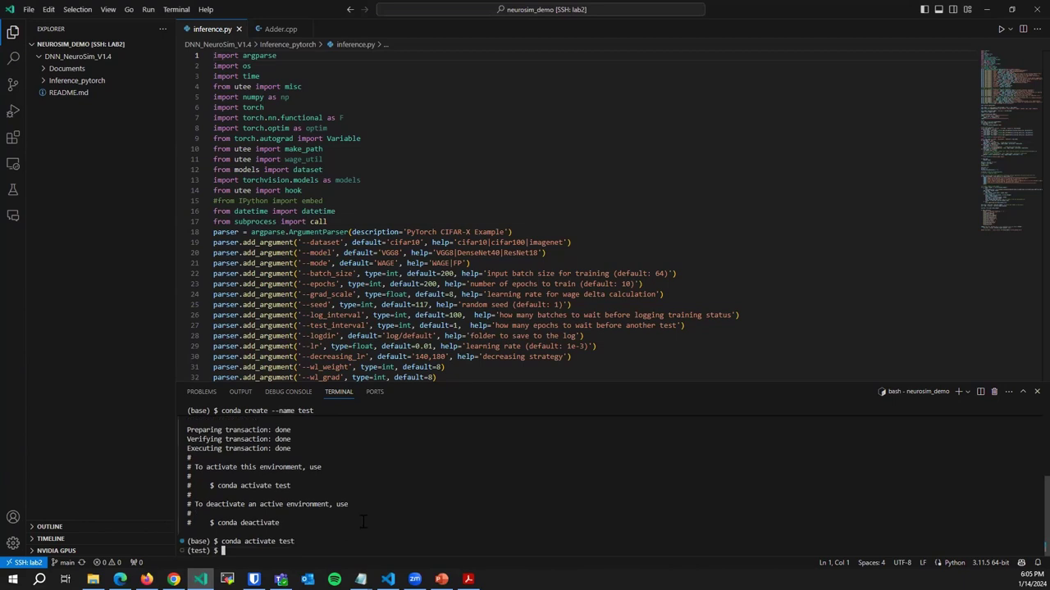
Install pytorch, torchvision, torchaudio and pytorch-cuda=12.1 into test, then return to the manual
key("ctrl+v")
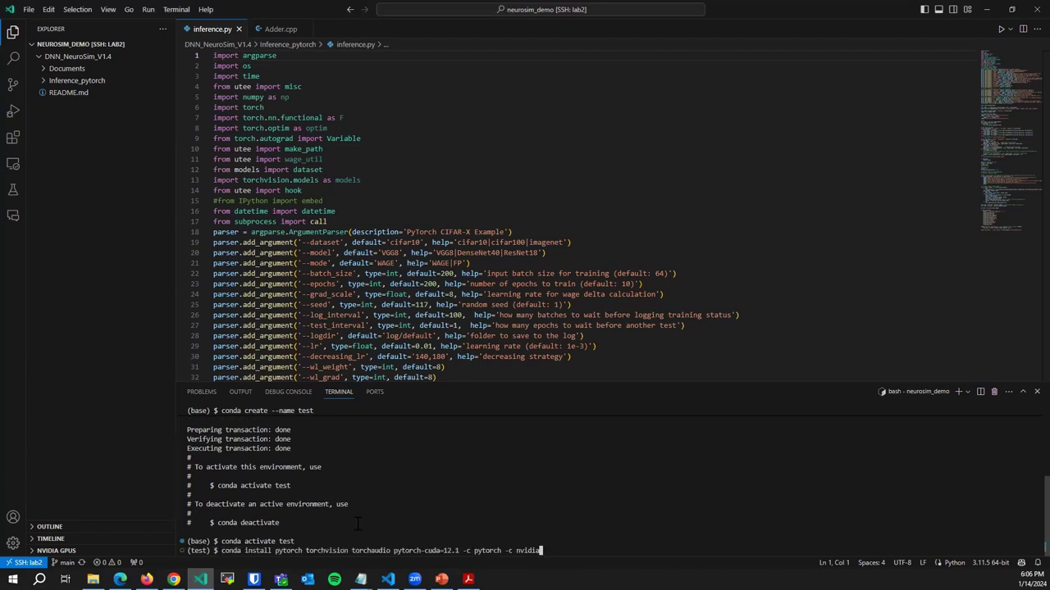
key("Return")
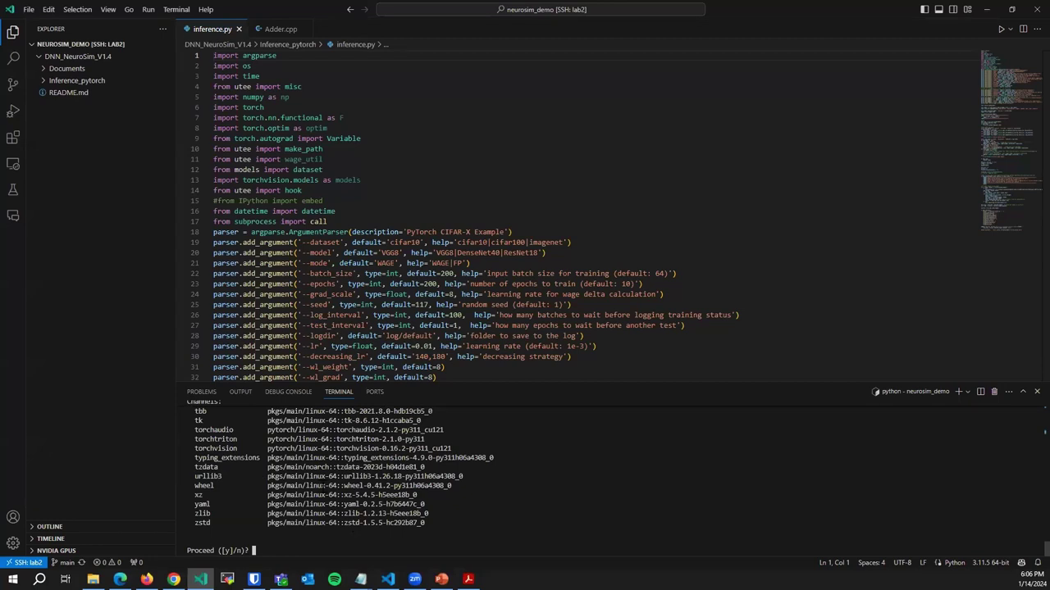
scroll(244, 470, "up", 10)
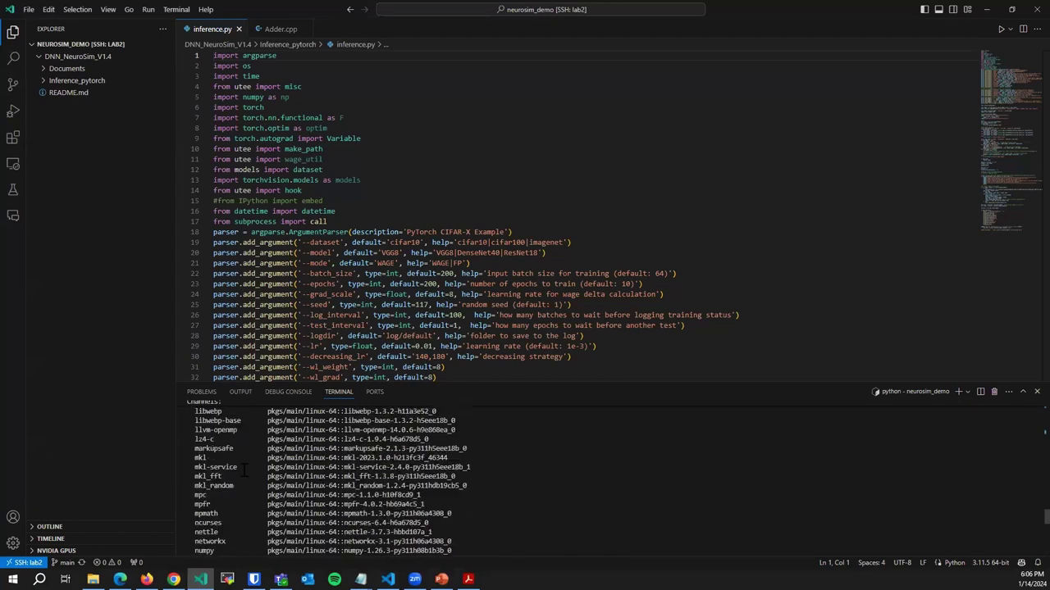
scroll(243, 470, "up", 10)
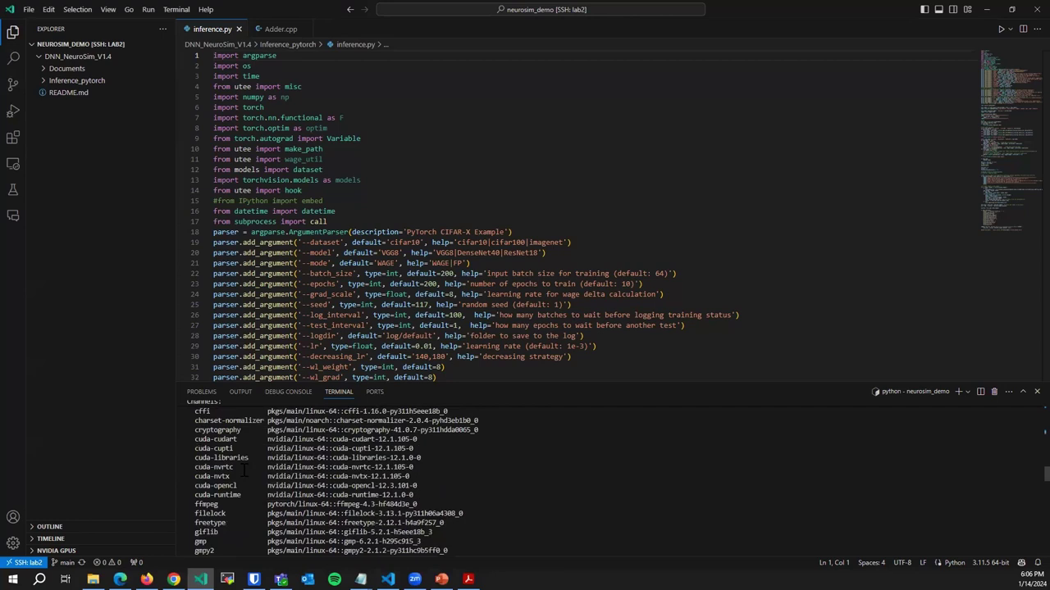
scroll(243, 471, "up", 3)
scroll(243, 470, "down", 20)
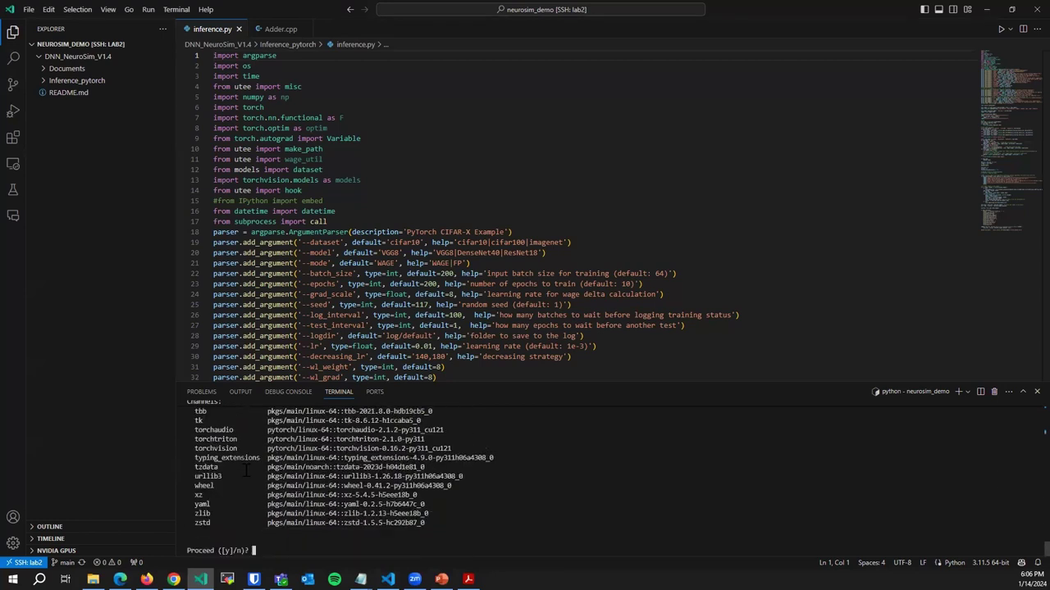
type("y")
key("Return")
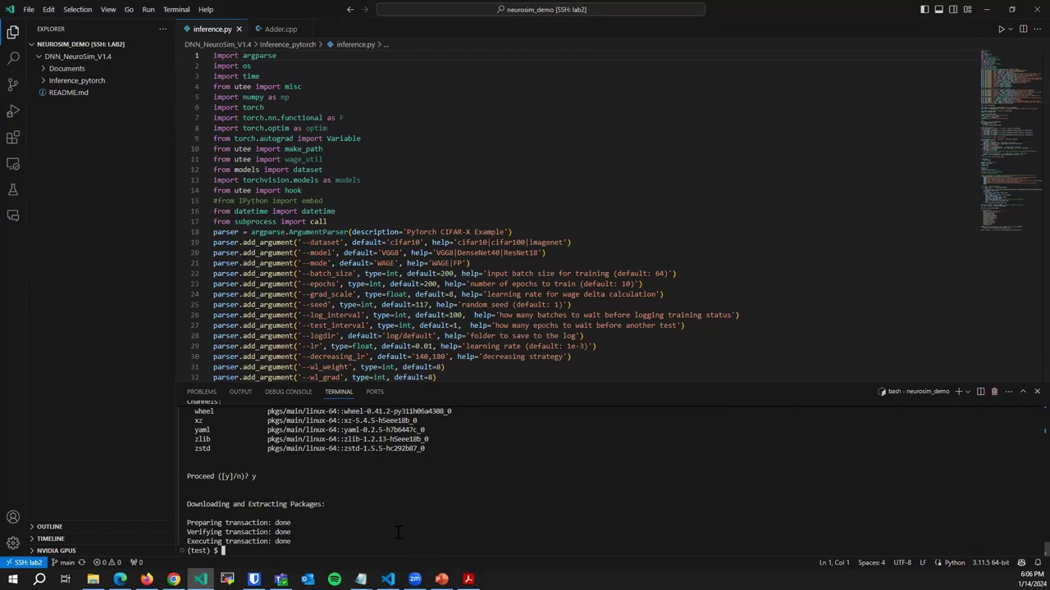
left_click(468, 579)
Read the manual's Step 10 example inference commands, then return to VS Code
scroll(422, 464, "down", 3)
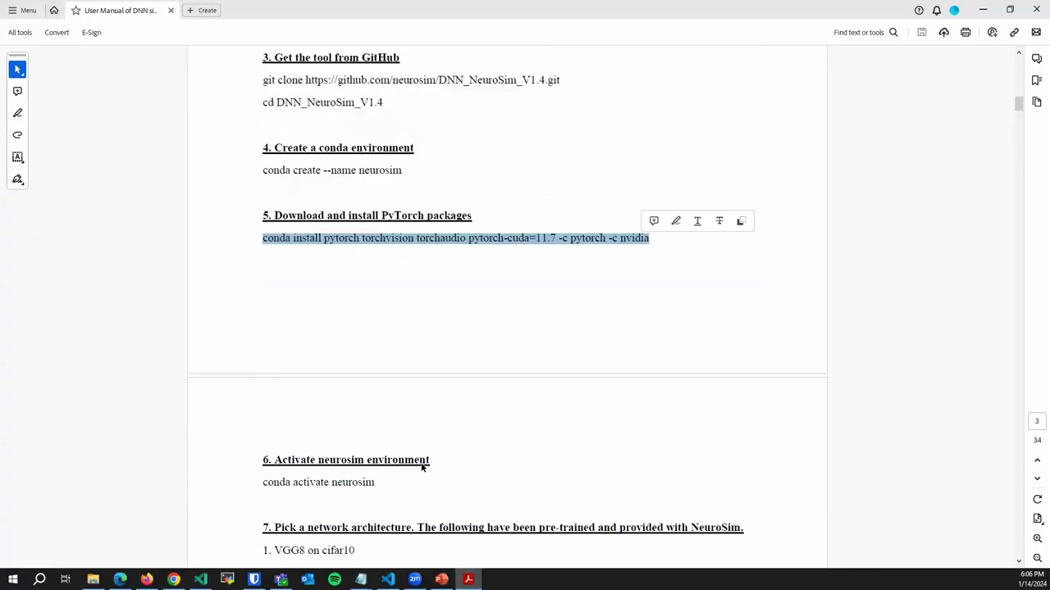
scroll(421, 465, "down", 7)
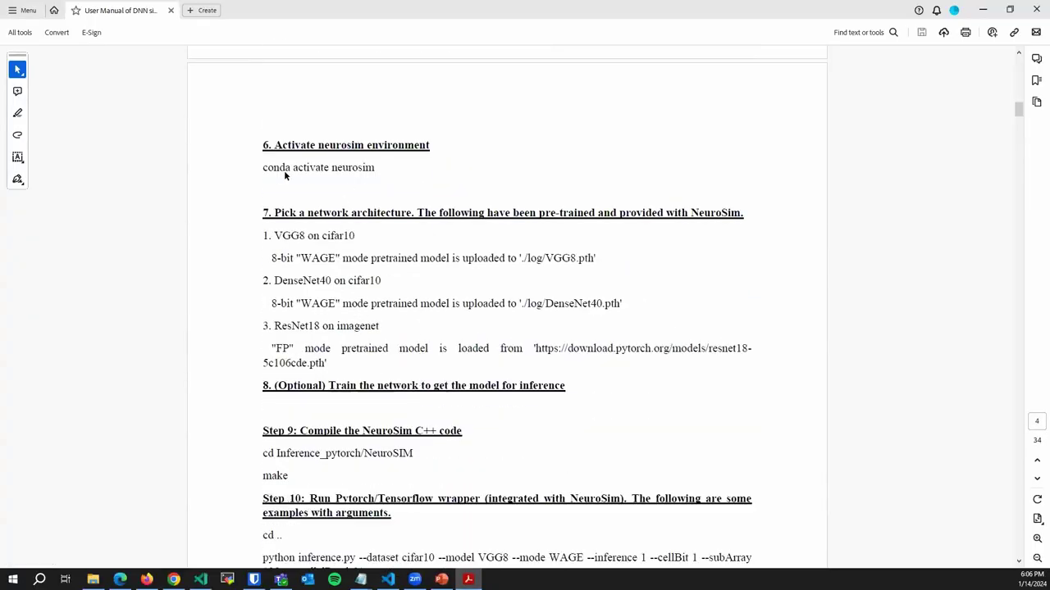
scroll(421, 345, "up", 5)
scroll(420, 346, "down", 6)
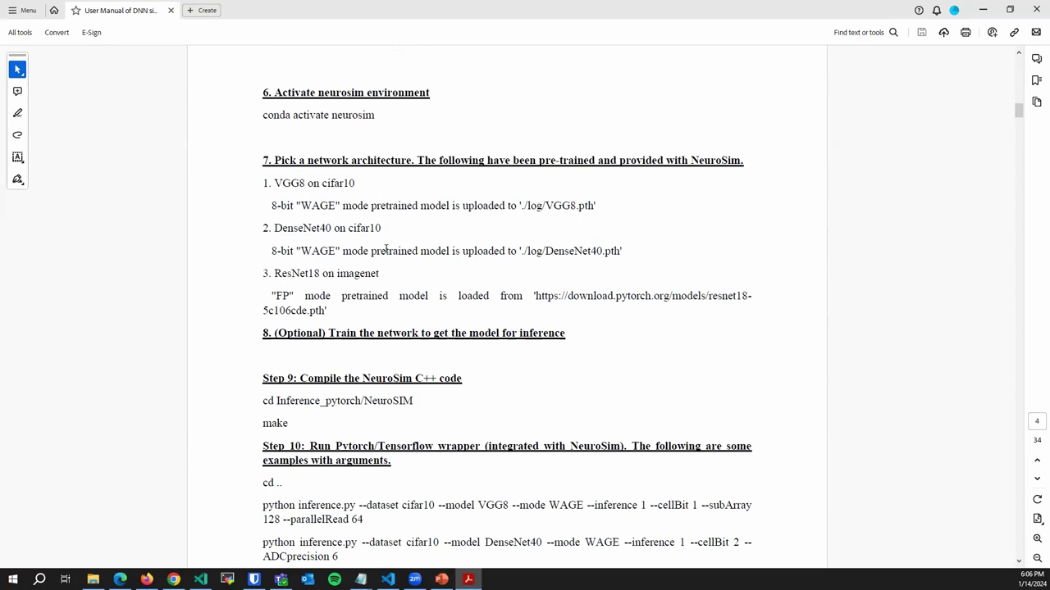
scroll(385, 249, "down", 1)
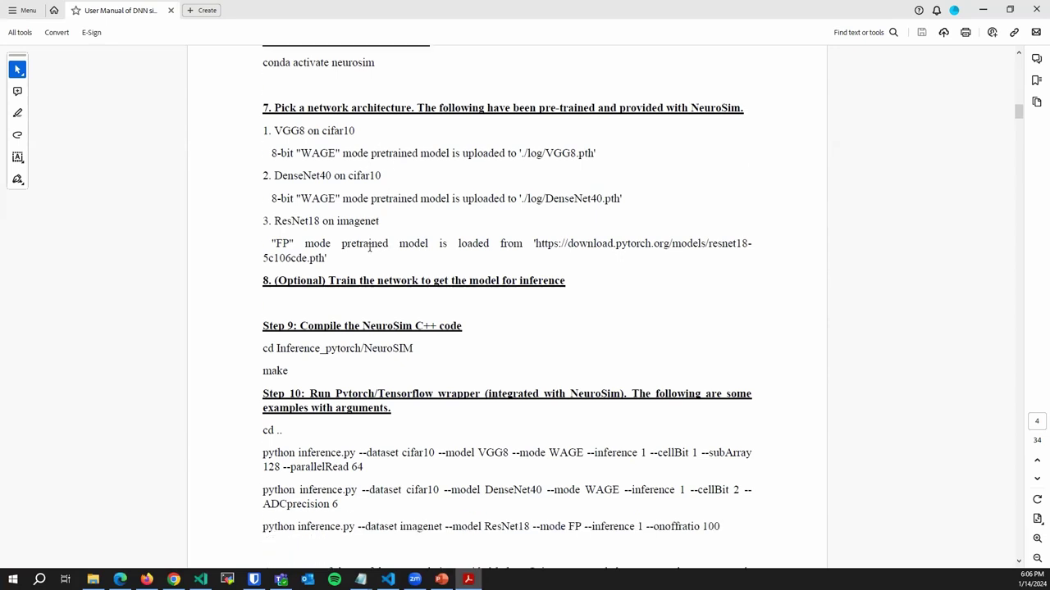
left_click(200, 579)
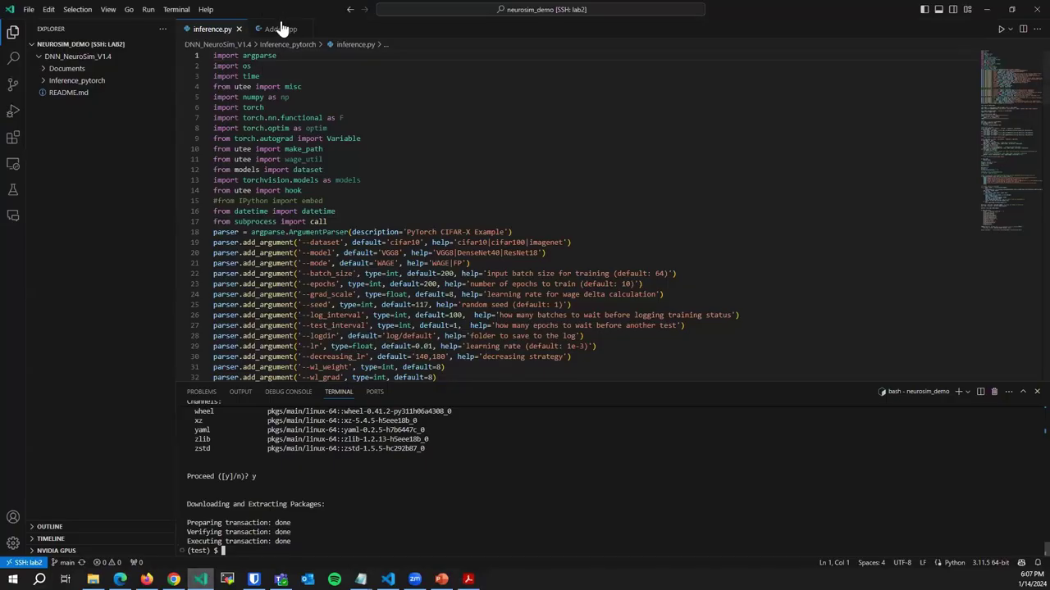
Open Inference_pytorch/NeuroSIM/Param.cpp and scroll to the Param::Param() design options
left_click(127, 92)
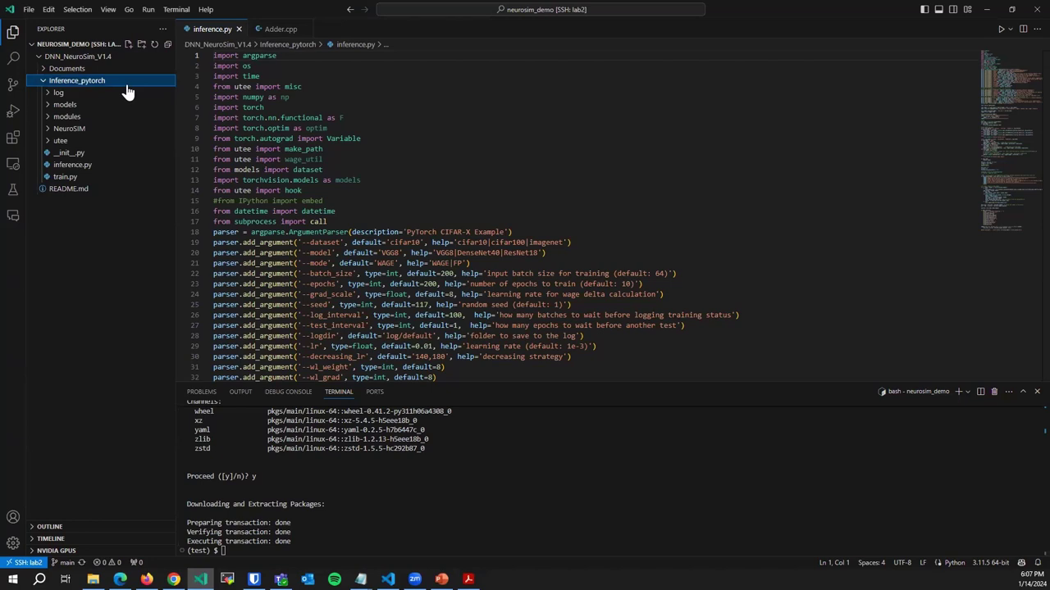
left_click(99, 134)
scroll(110, 337, "down", 10)
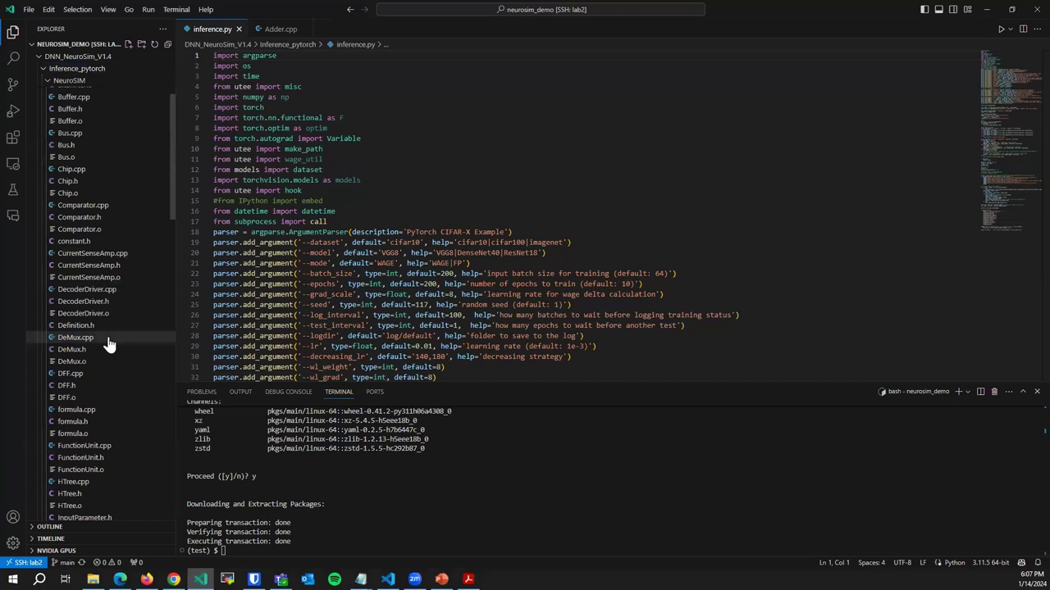
scroll(109, 343, "down", 10)
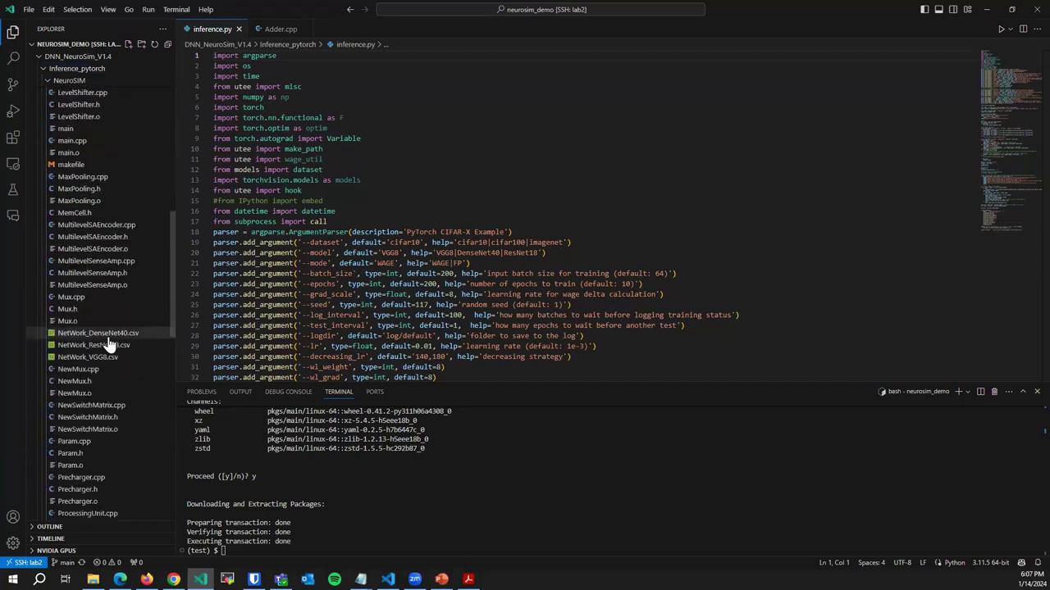
left_click(86, 330)
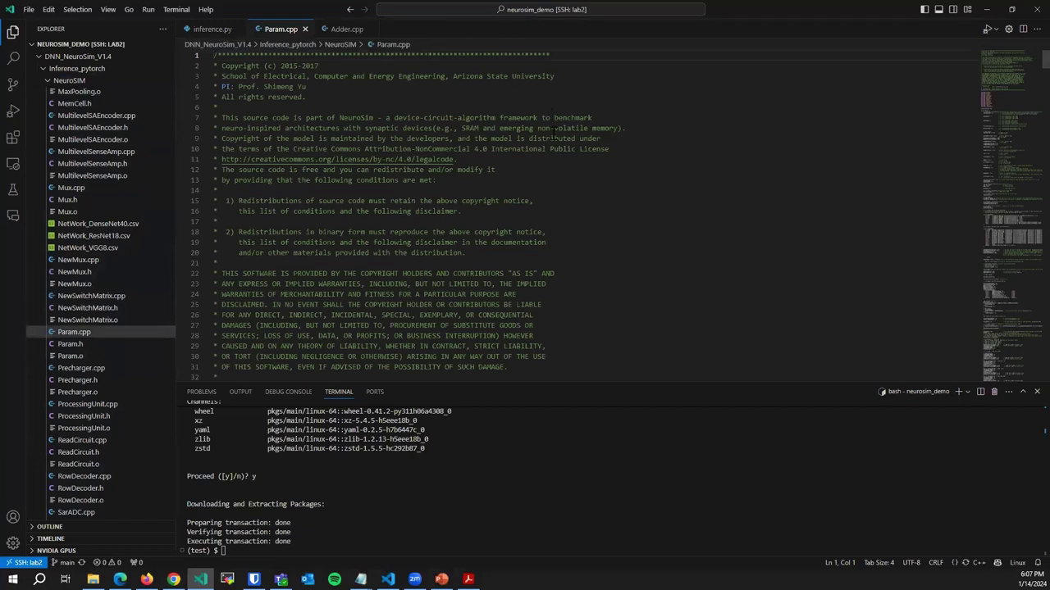
scroll(568, 177, "down", 14)
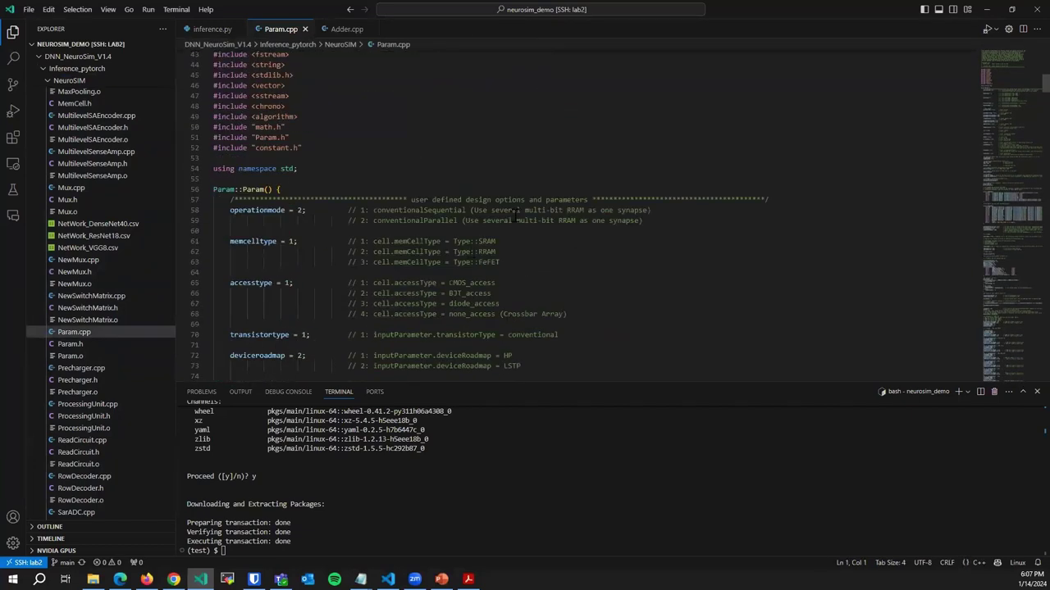
Change memcelltype on line 61 from 1 to 2 for RRAM
left_click(289, 241)
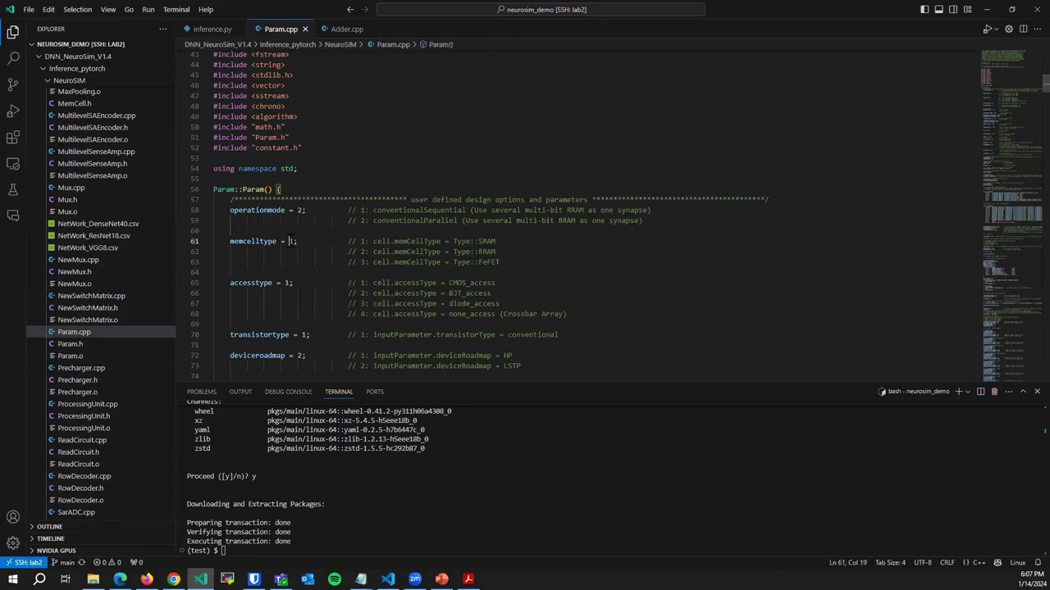
double_click(291, 241)
type("2")
left_click_drag(648, 221, 347, 220)
left_click(492, 241)
Review the following design options down to the novelMapping setting on lines 98–99
scroll(614, 272, "down", 3)
scroll(550, 256, "down", 3)
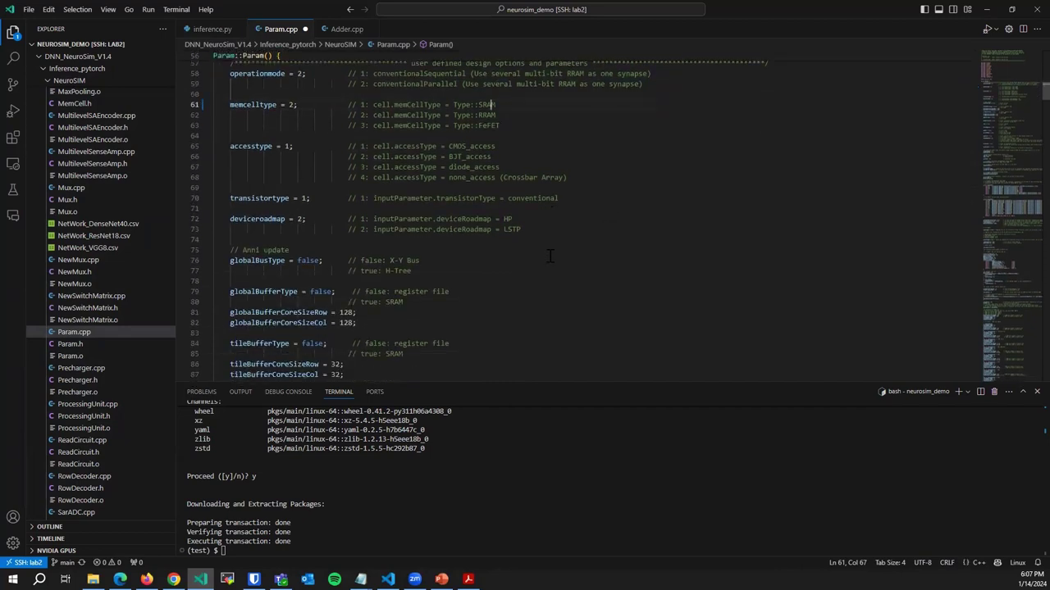
scroll(550, 256, "down", 2)
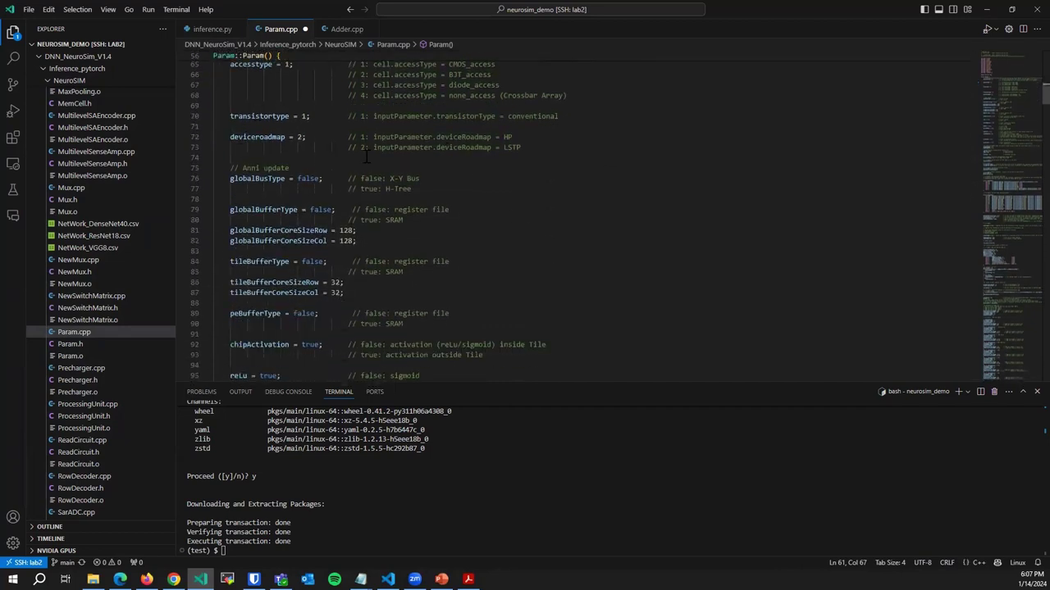
scroll(487, 232, "down", 2)
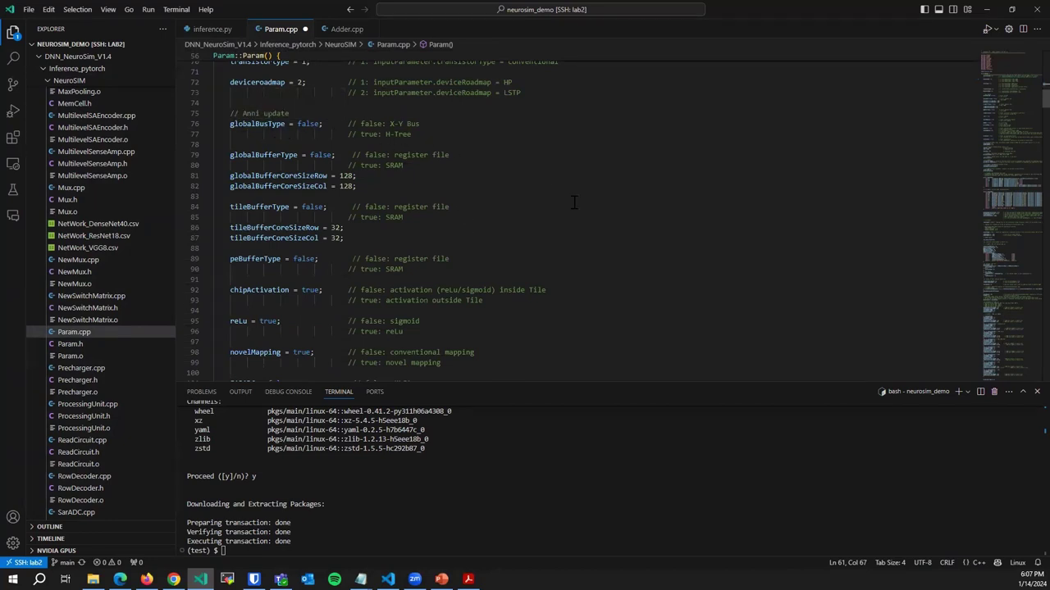
scroll(572, 207, "down", 1)
left_click_drag(420, 96, 386, 97)
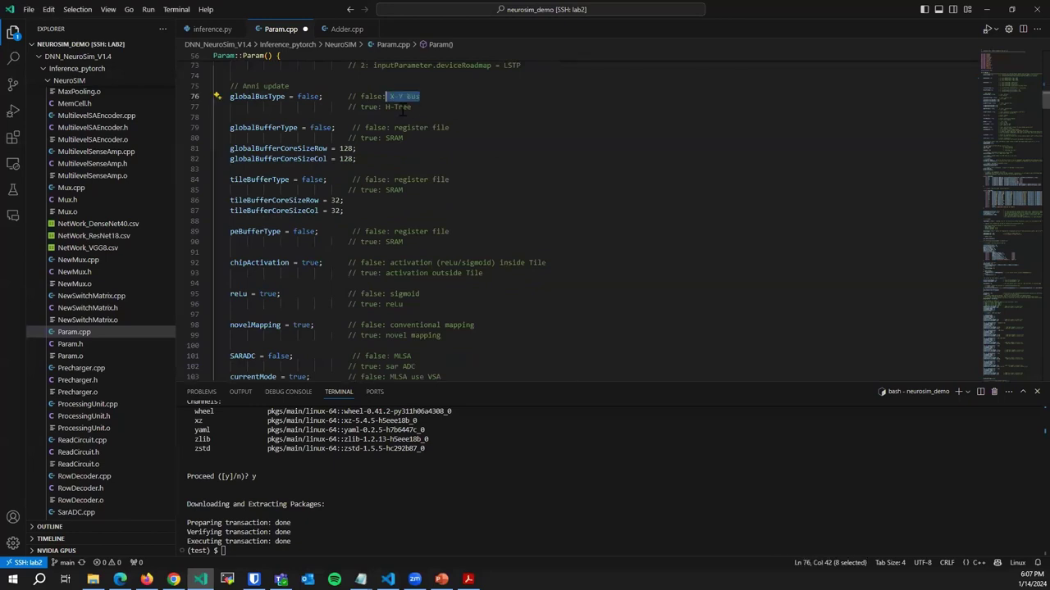
scroll(532, 183, "down", 3)
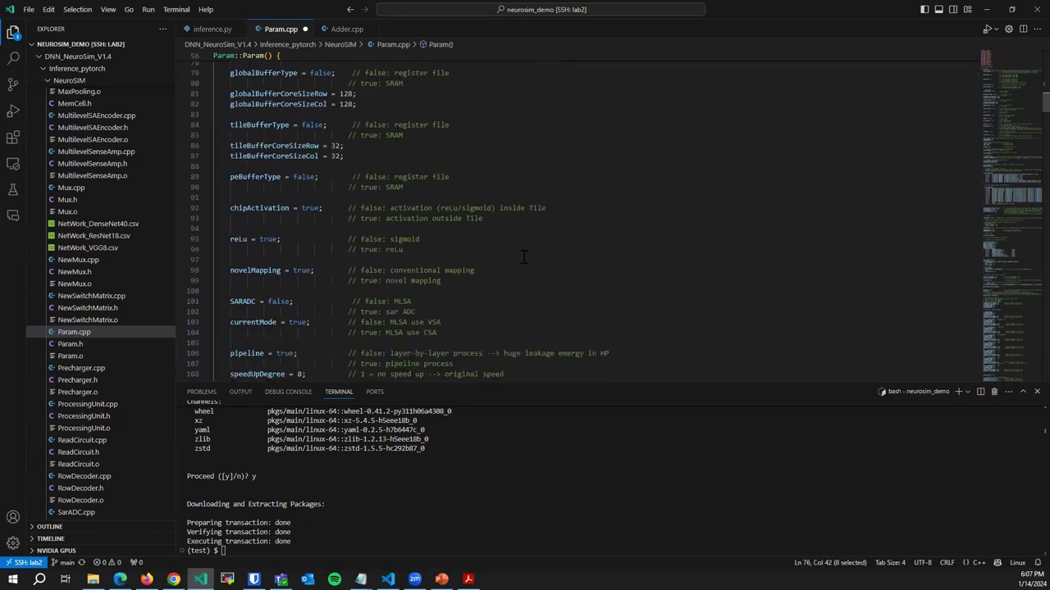
scroll(525, 256, "down", 2)
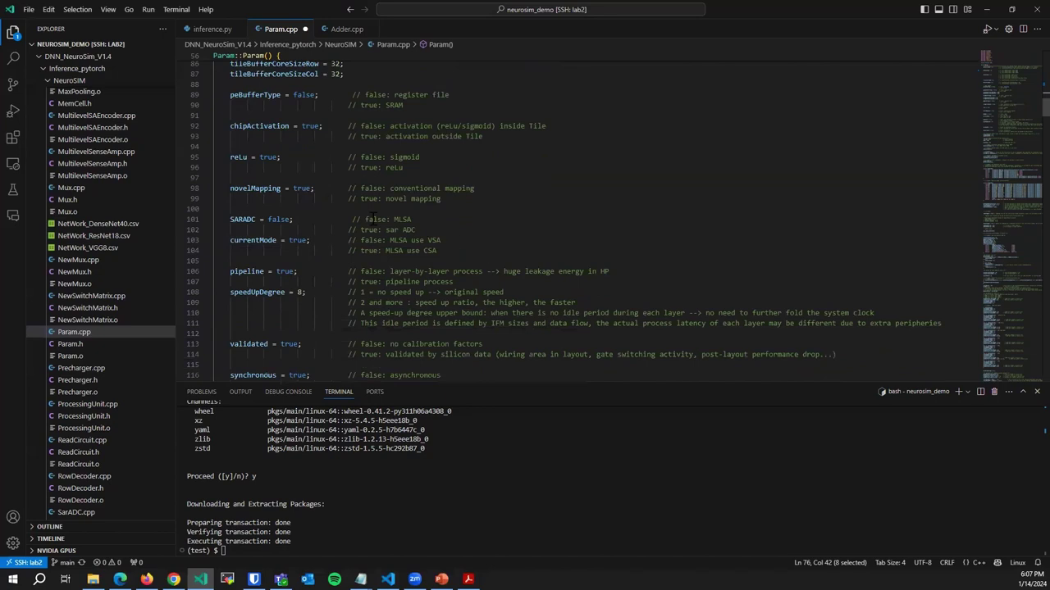
left_click_drag(452, 201, 218, 187)
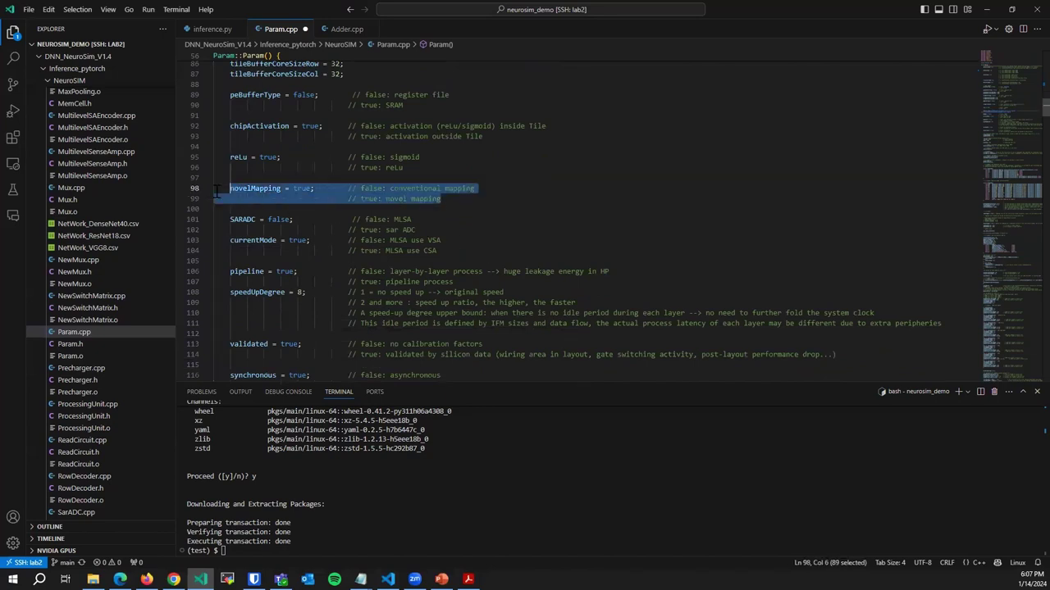
left_click(507, 214)
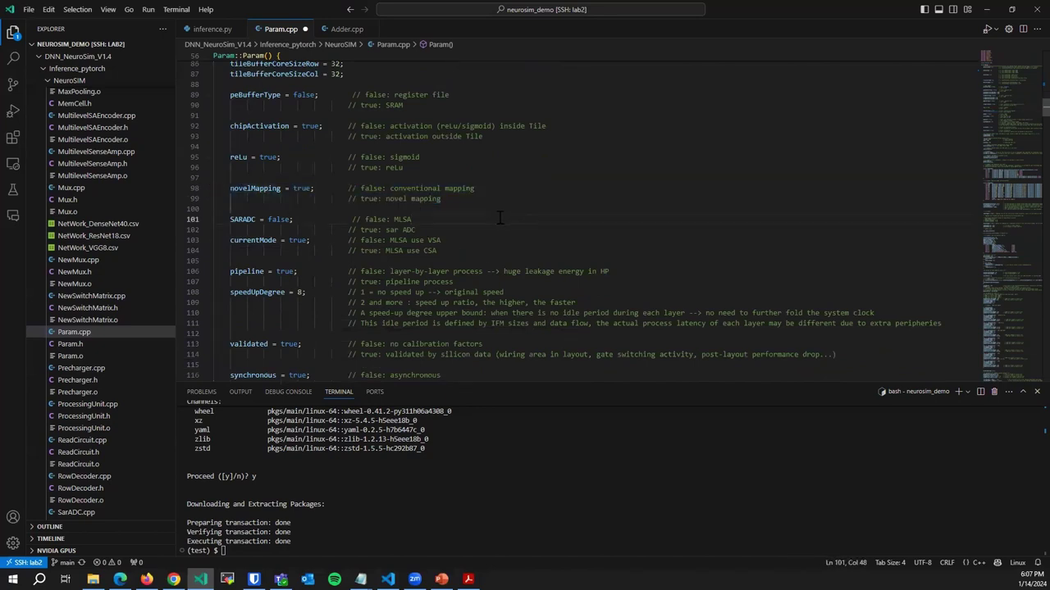
Change technode from 22 to 40
scroll(502, 216, "down", 2)
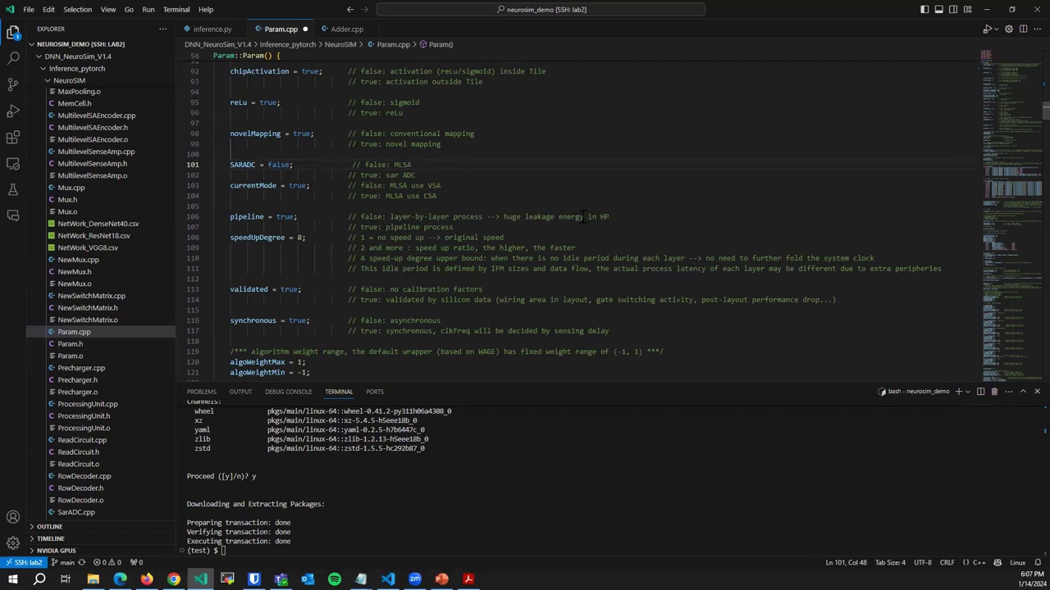
scroll(576, 223, "down", 3)
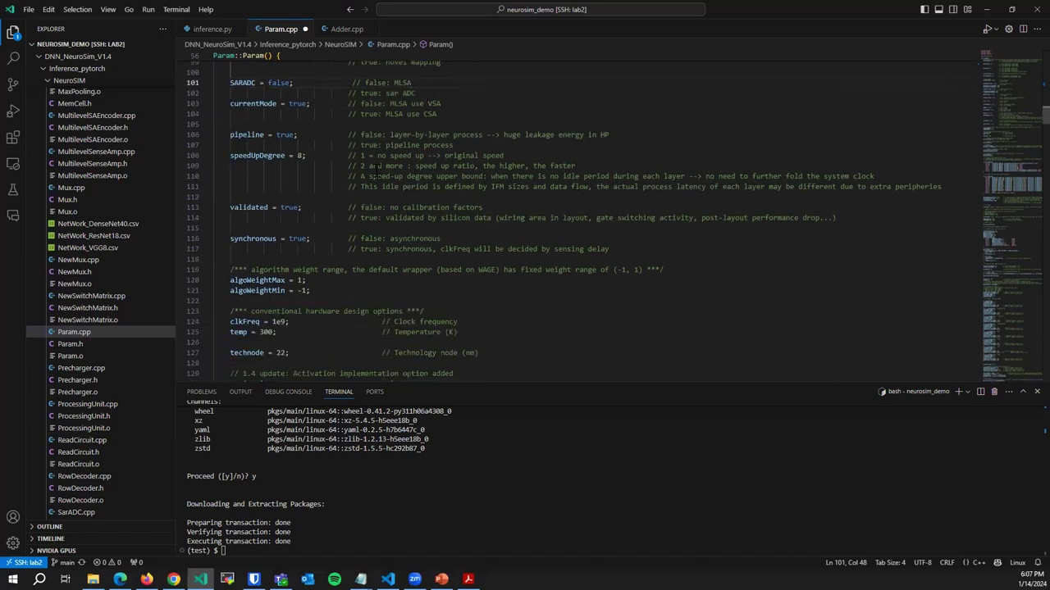
scroll(383, 174, "down", 2)
scroll(382, 174, "down", 2)
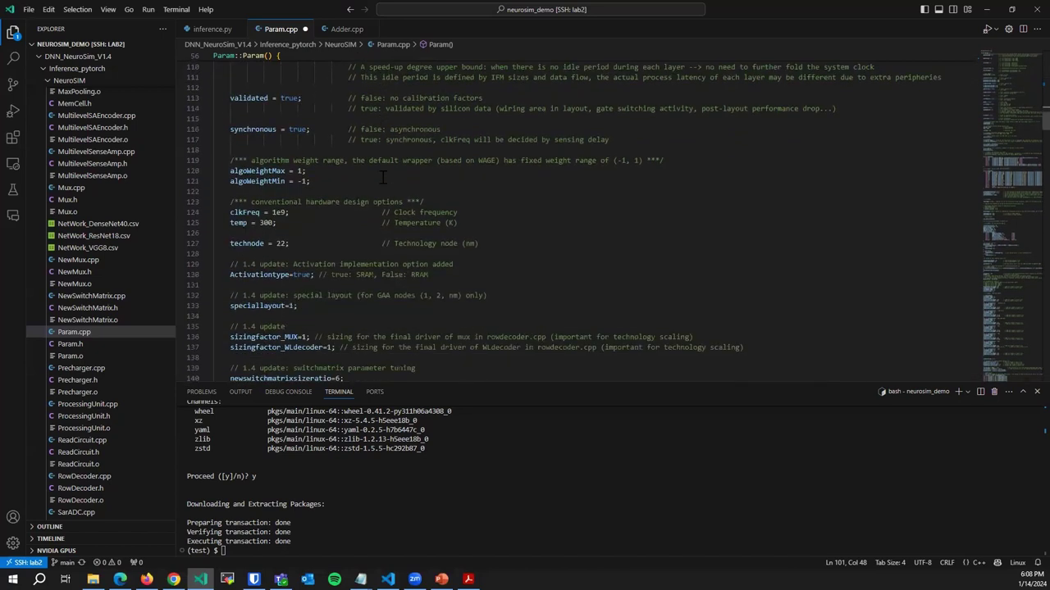
double_click(280, 243)
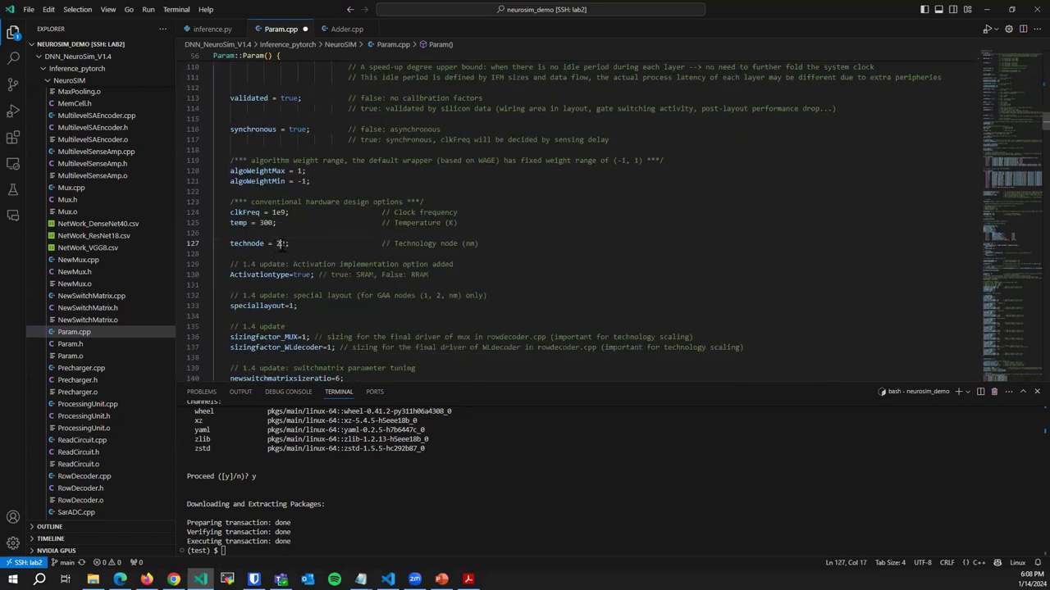
type("40")
left_click(324, 253)
scroll(462, 239, "down", 3)
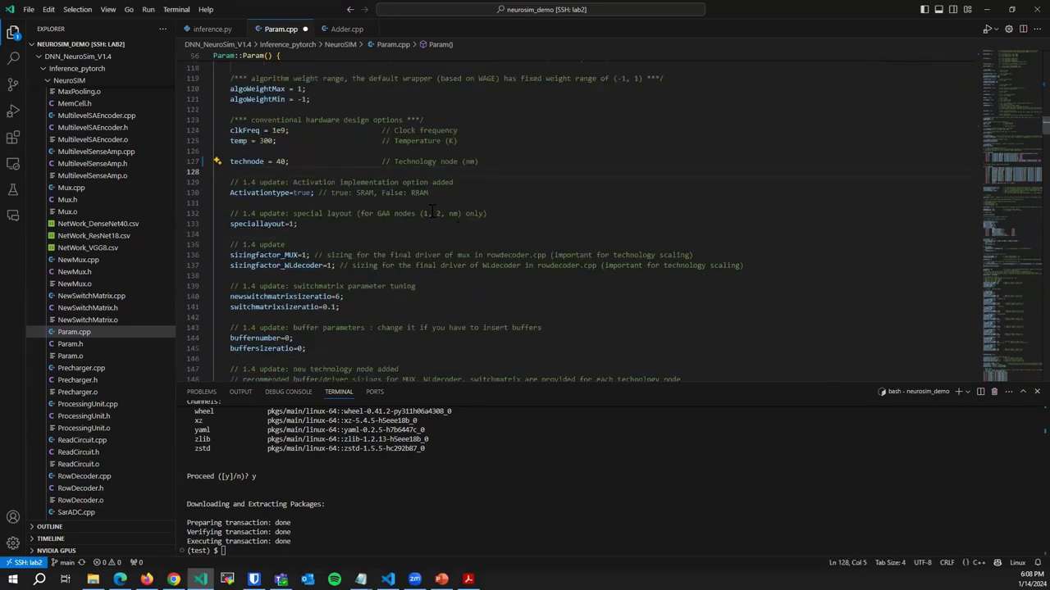
Scroll down Param.cpp to the levelOutput = 32 setting
scroll(431, 215, "down", 9)
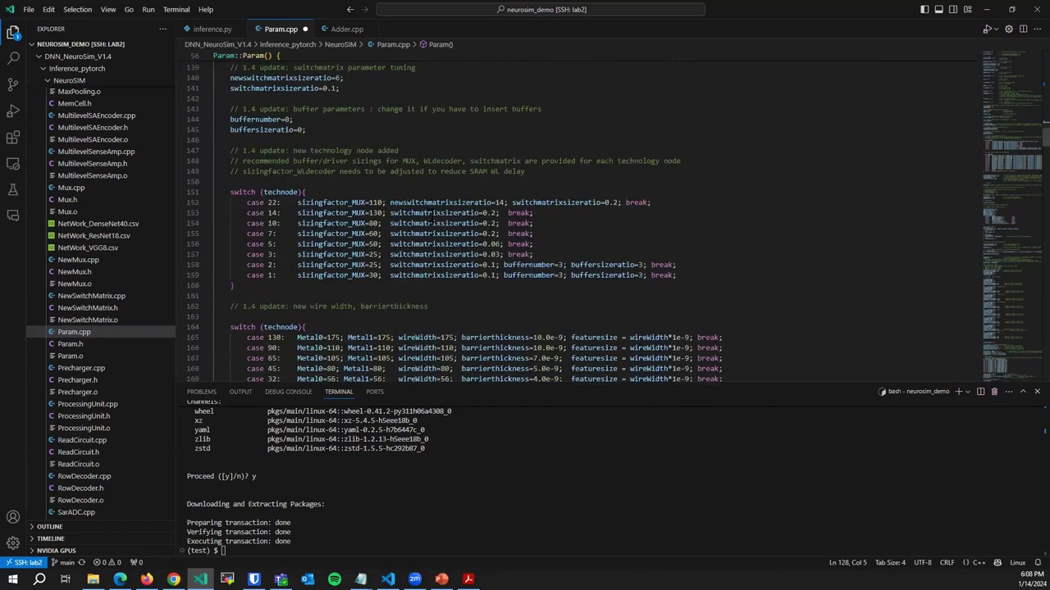
scroll(431, 212, "down", 11)
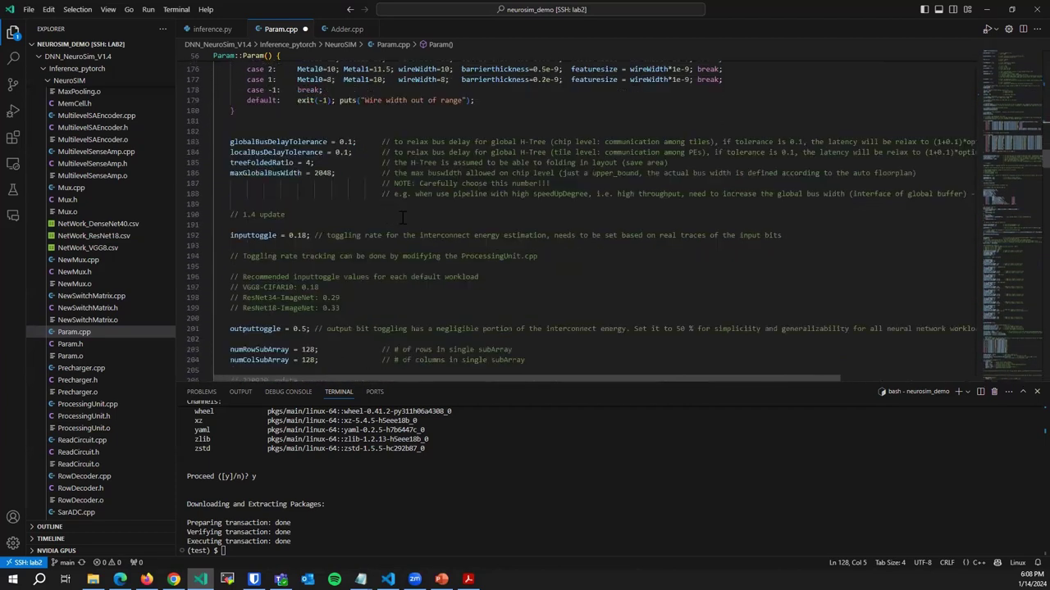
scroll(361, 215, "down", 5)
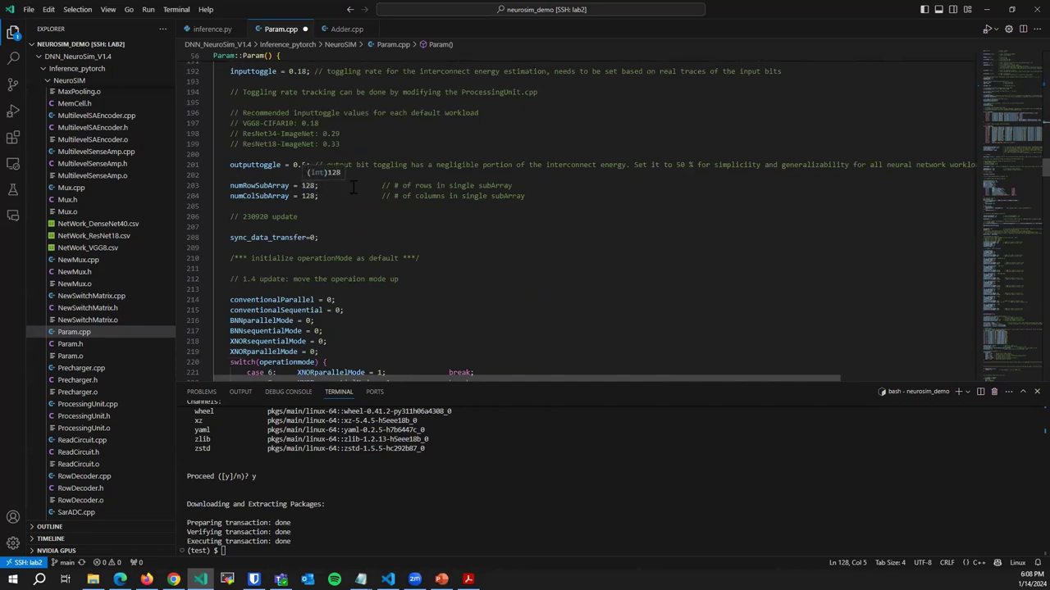
scroll(389, 227, "down", 7)
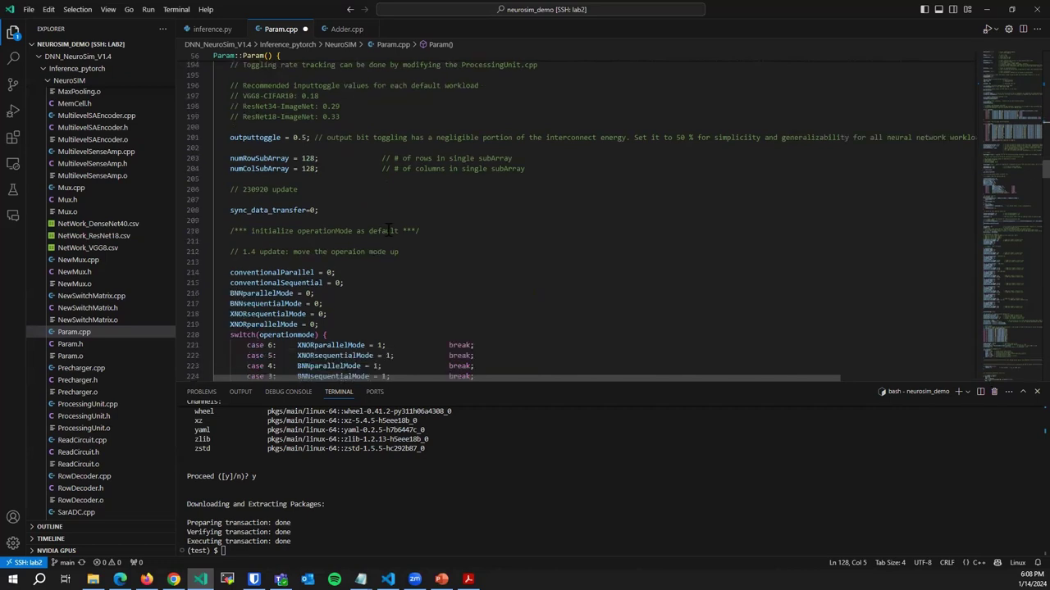
scroll(387, 231, "down", 7)
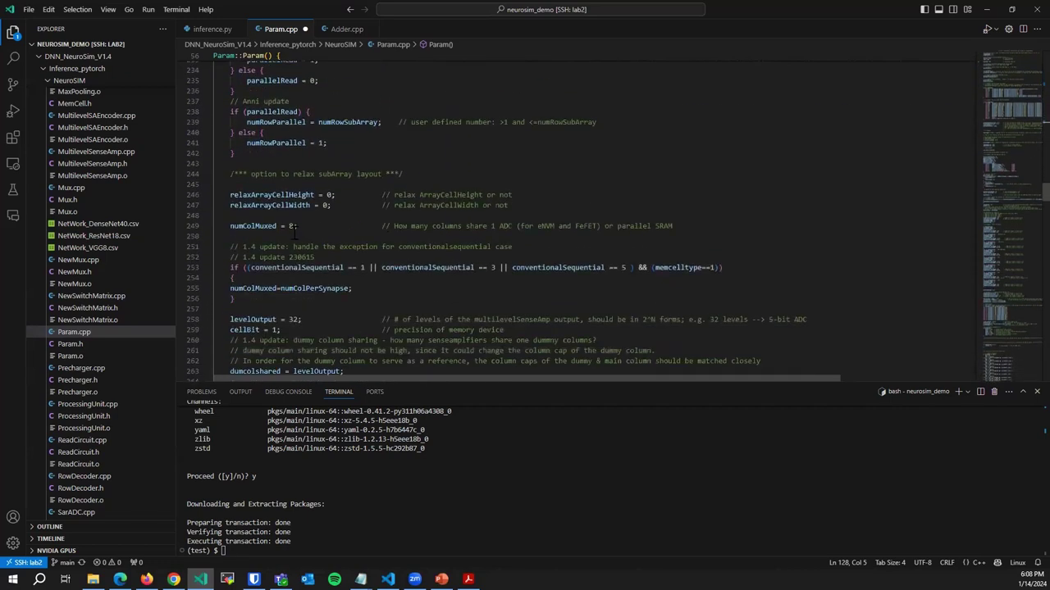
scroll(306, 230, "down", 3)
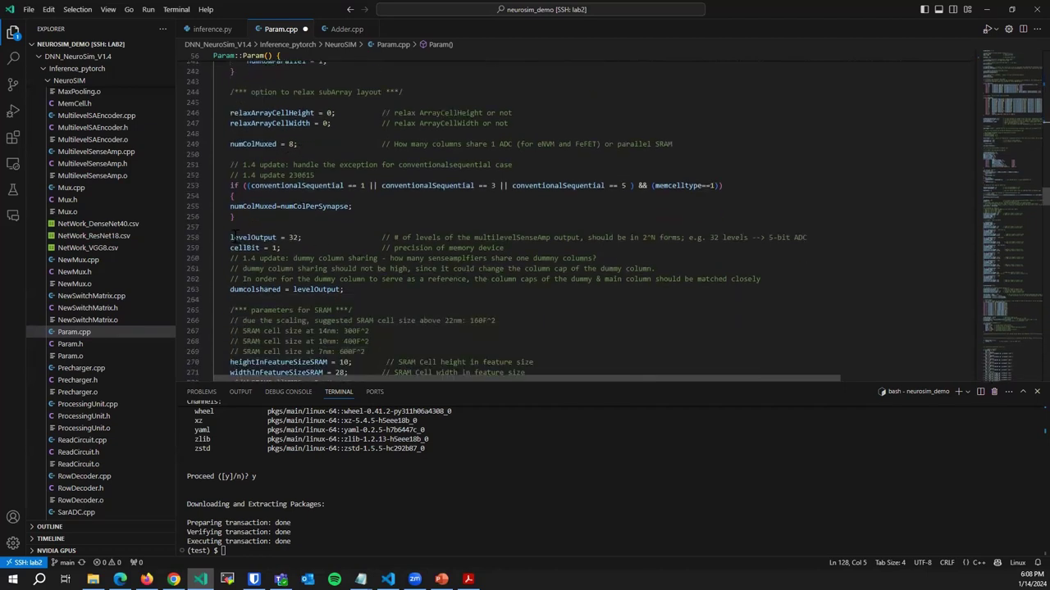
left_click_drag(231, 237, 304, 238)
left_click(297, 241)
Set cellBit to 4, then scroll down to the analog synaptic device resistance settings
double_click(275, 247)
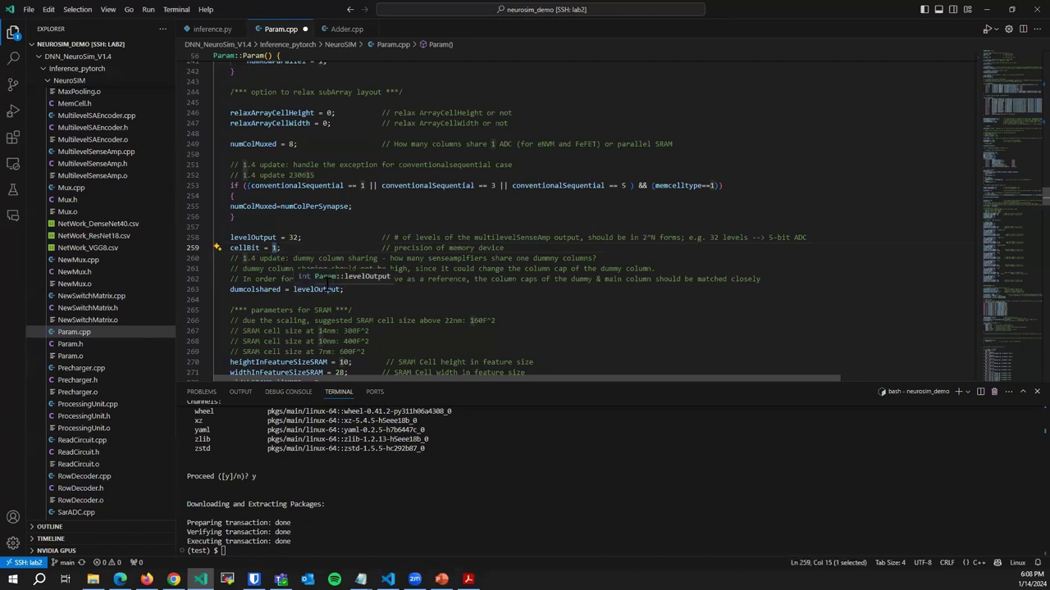
type("4")
left_click(351, 269)
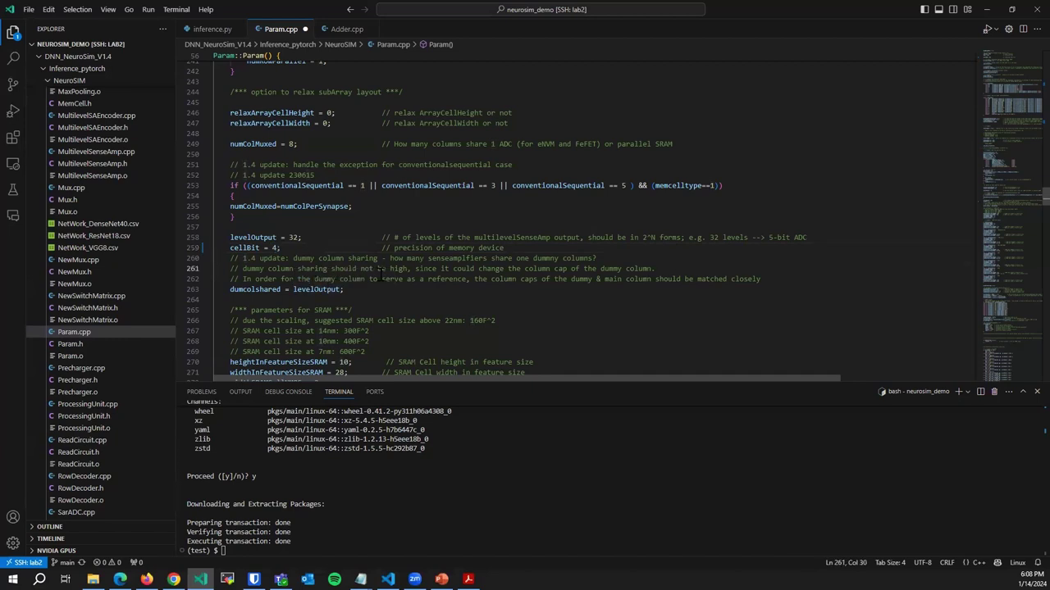
scroll(392, 286, "down", 1)
scroll(392, 285, "down", 3)
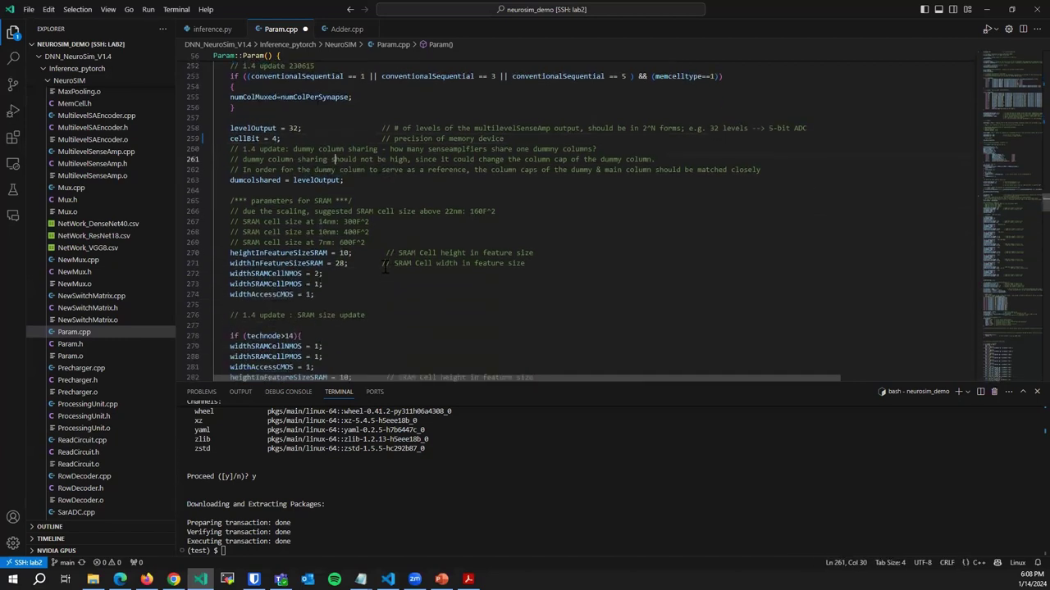
scroll(383, 267, "down", 12)
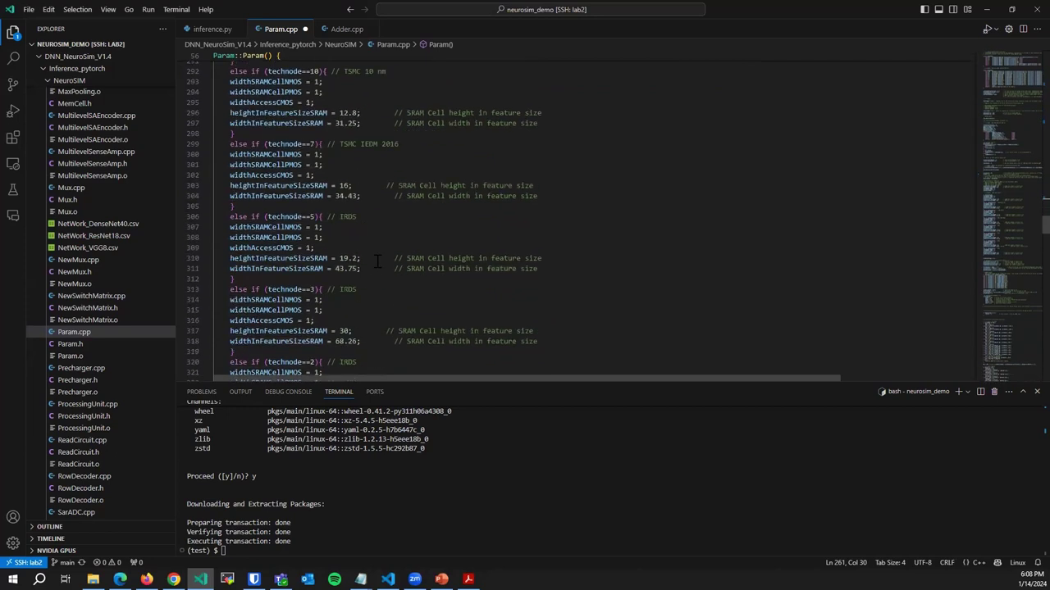
scroll(377, 261, "down", 12)
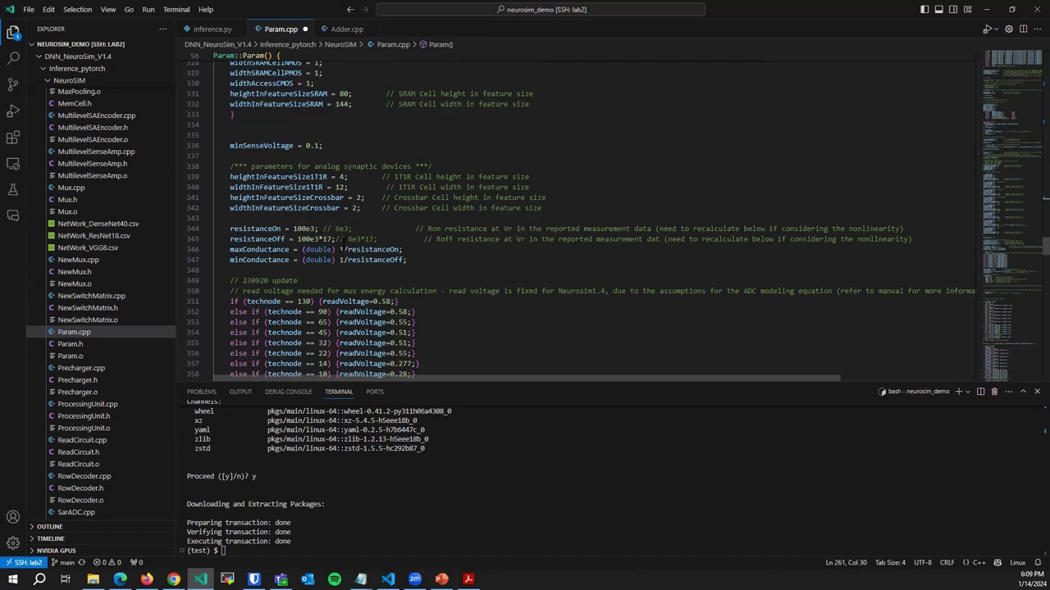
Change the resistanceOff multiplier from 17 to 20 (100e3*20) and save Param.cpp
double_click(326, 239)
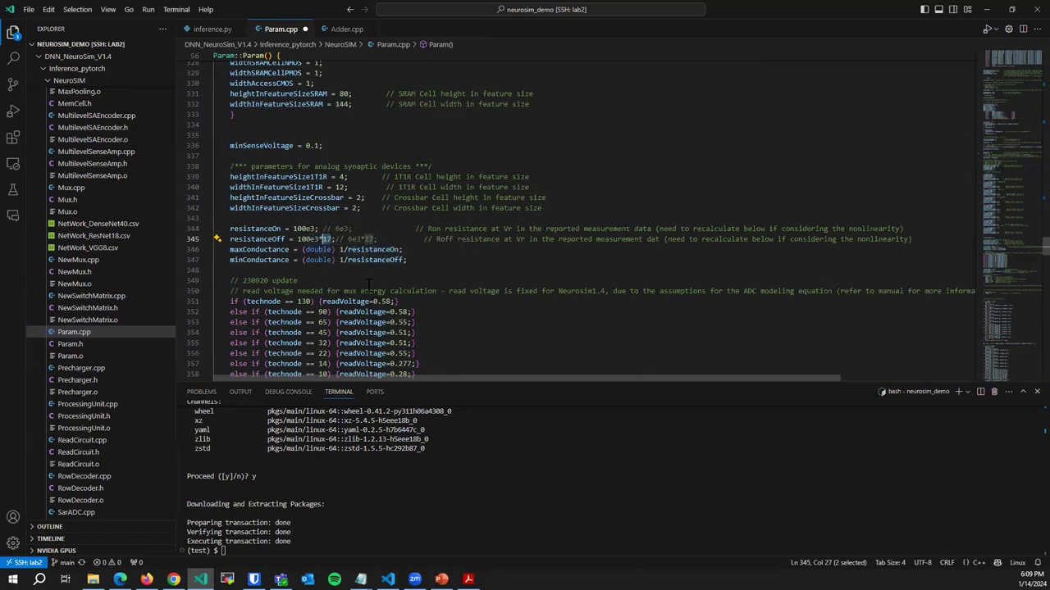
type("20")
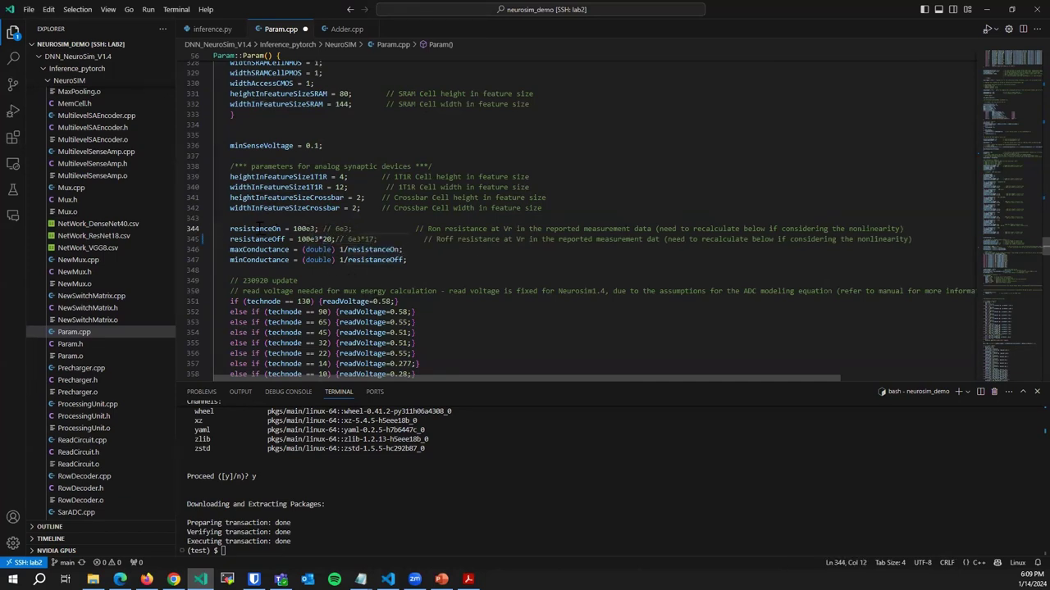
left_click(258, 229)
left_click_drag(297, 239, 317, 238)
left_click(326, 238)
scroll(445, 262, "down", 3)
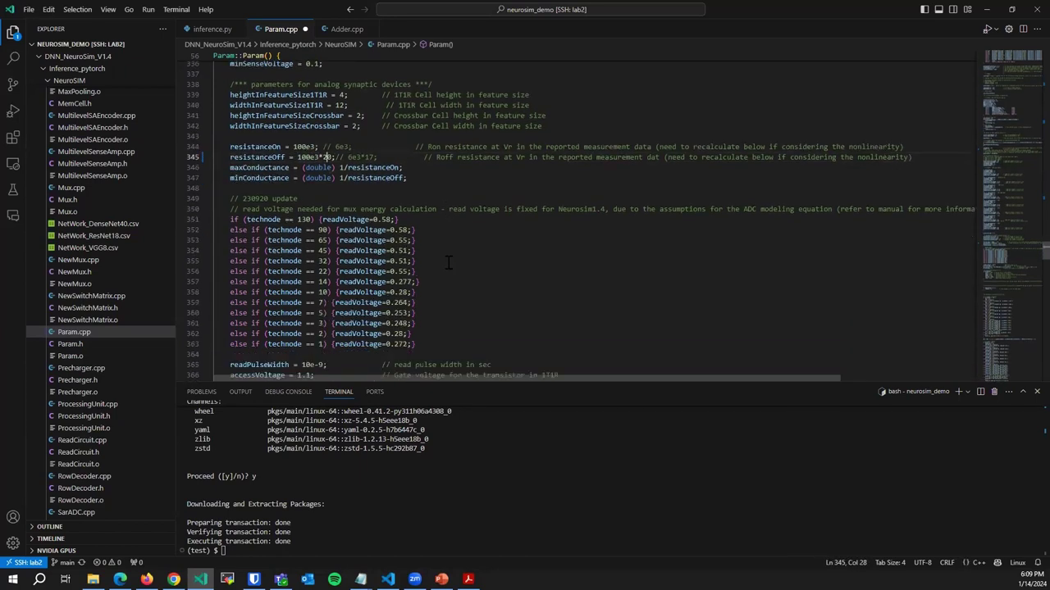
key("ctrl+s")
scroll(459, 249, "down", 4)
scroll(456, 250, "up", 8)
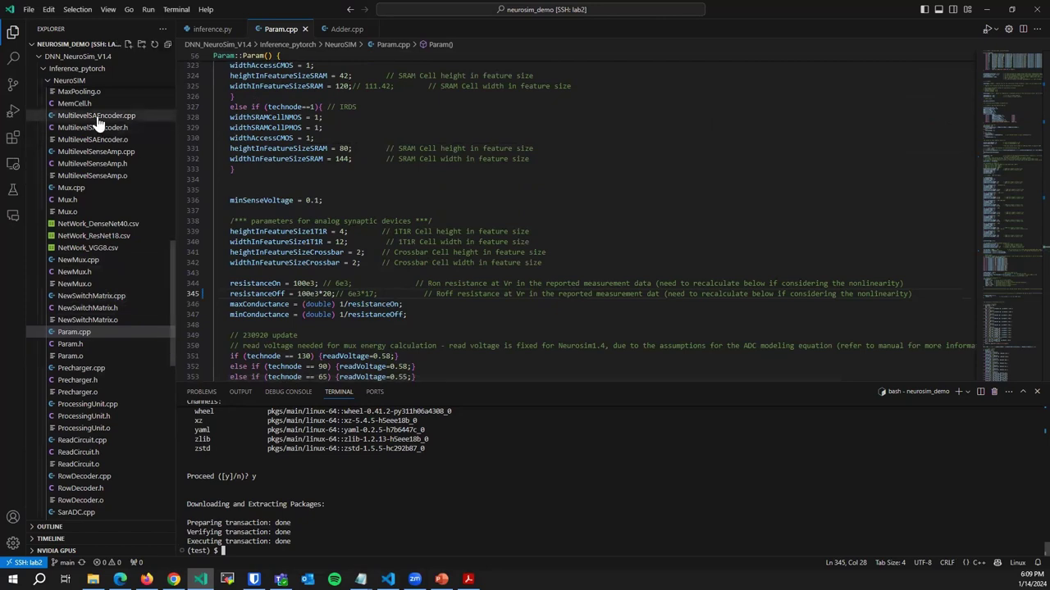
Change the terminal into DNN_NeuroSim_V1.4 and start a cd Inference_pytorch/ command
left_click(468, 479)
type("cd ")
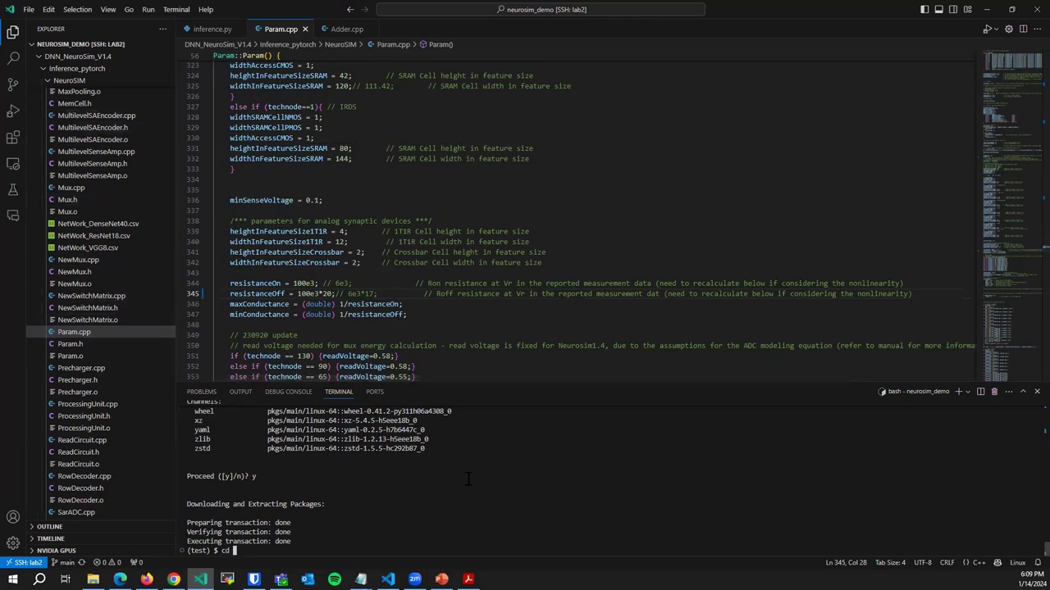
type("DNN")
key("Tab")
key("Return")
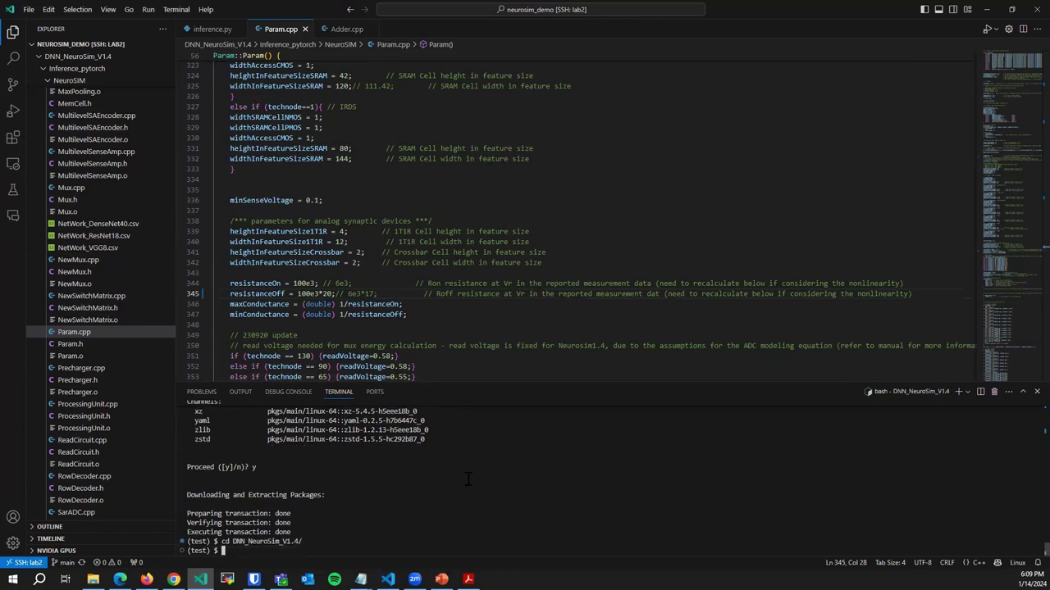
scroll(90, 230, "up", 5)
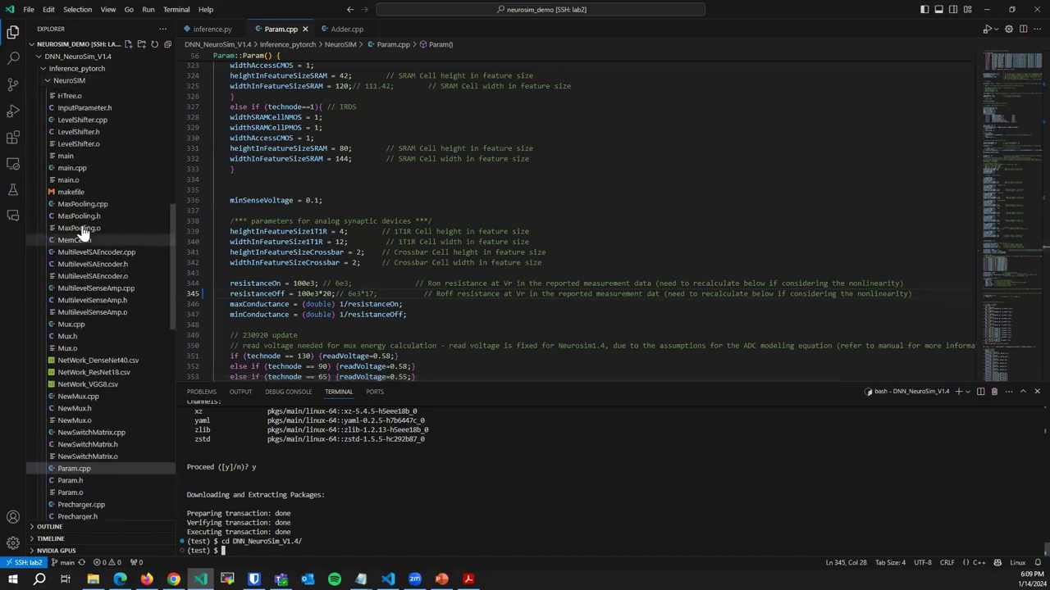
scroll(115, 254, "up", 10)
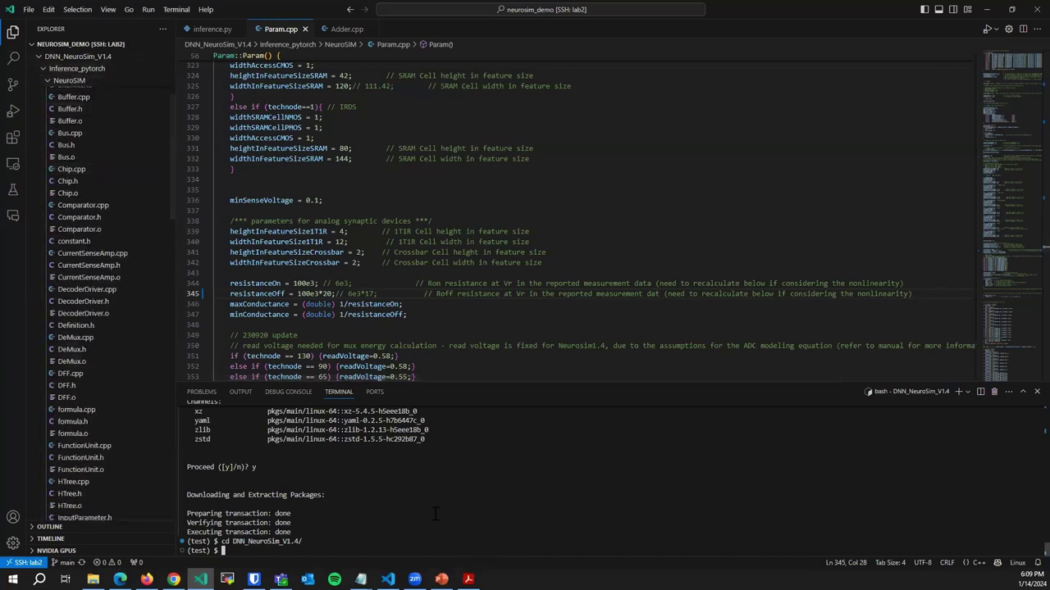
type("cd In")
key("Tab")
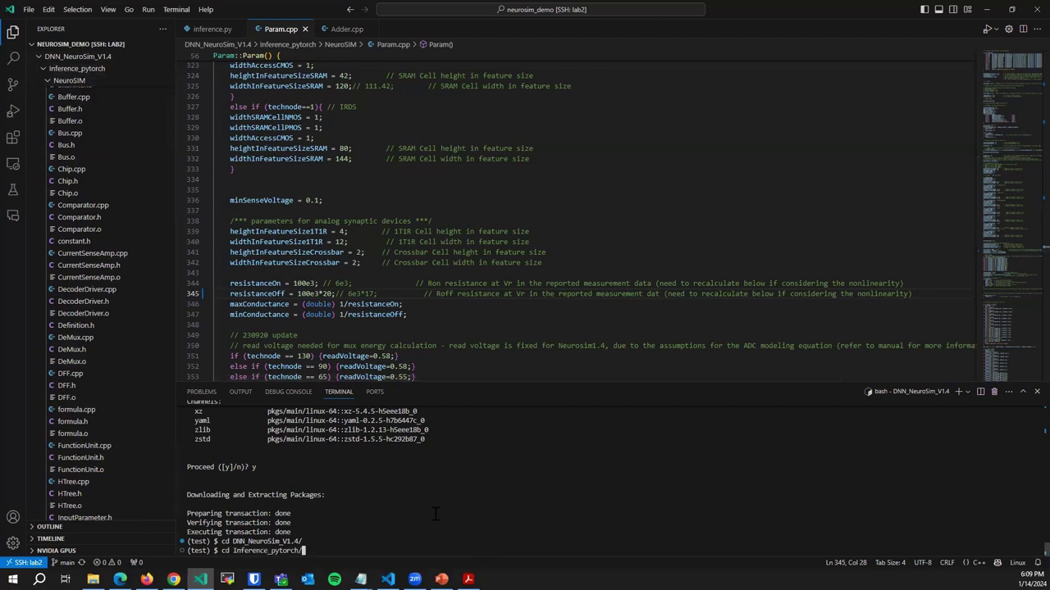
Enter Inference_pytorch/NeuroSIM, build it with make, then cd .. back to Inference_pytorch
type("Ne")
key("Tab")
key("Return")
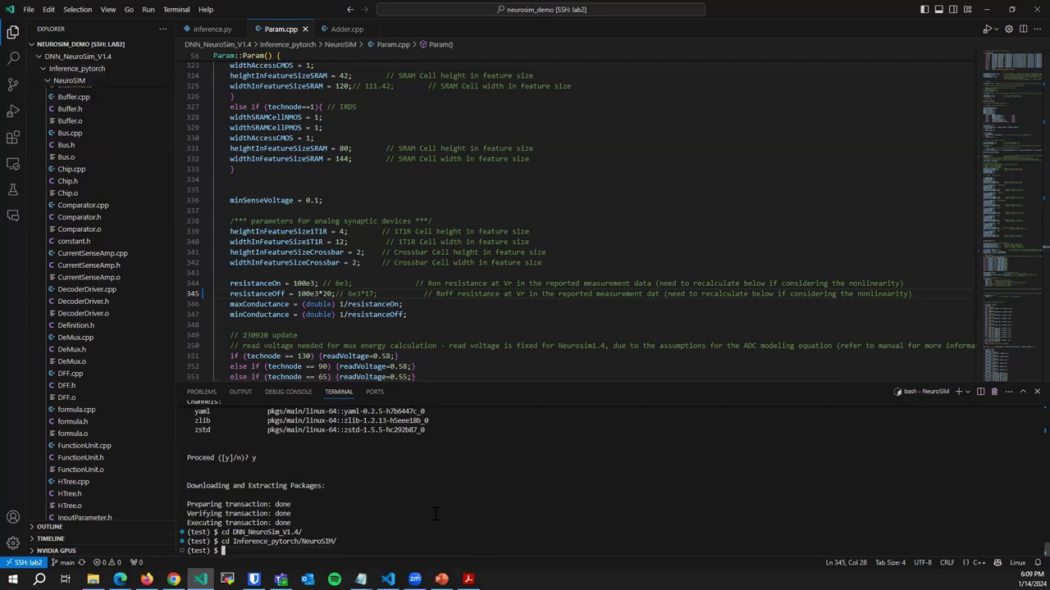
type("make")
key("Return")
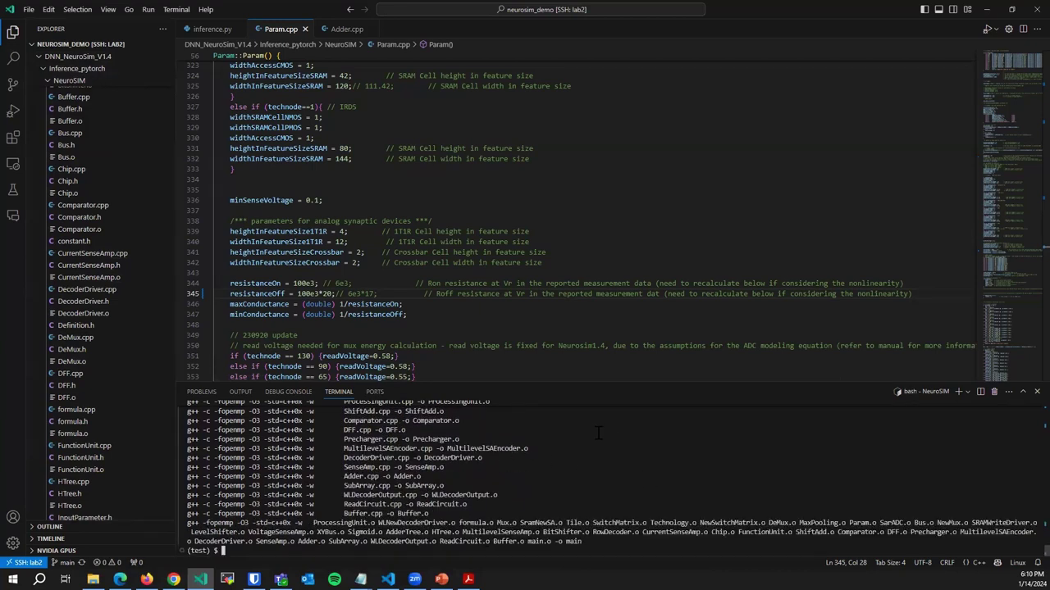
type("cd ..")
key("Return")
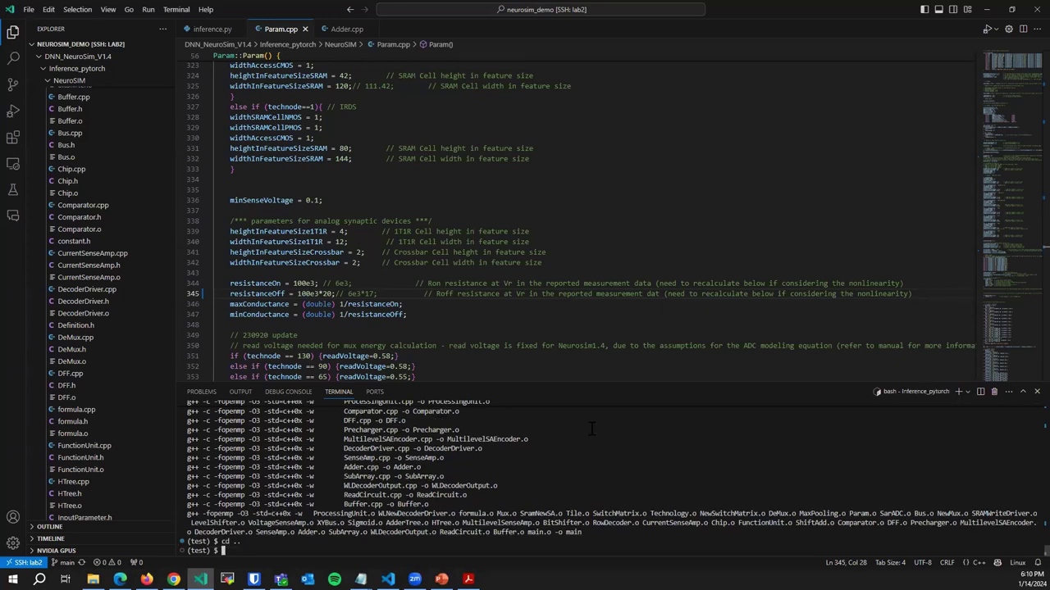
Collapse the NeuroSIM folder and open inference.py in the editor
left_click(78, 82)
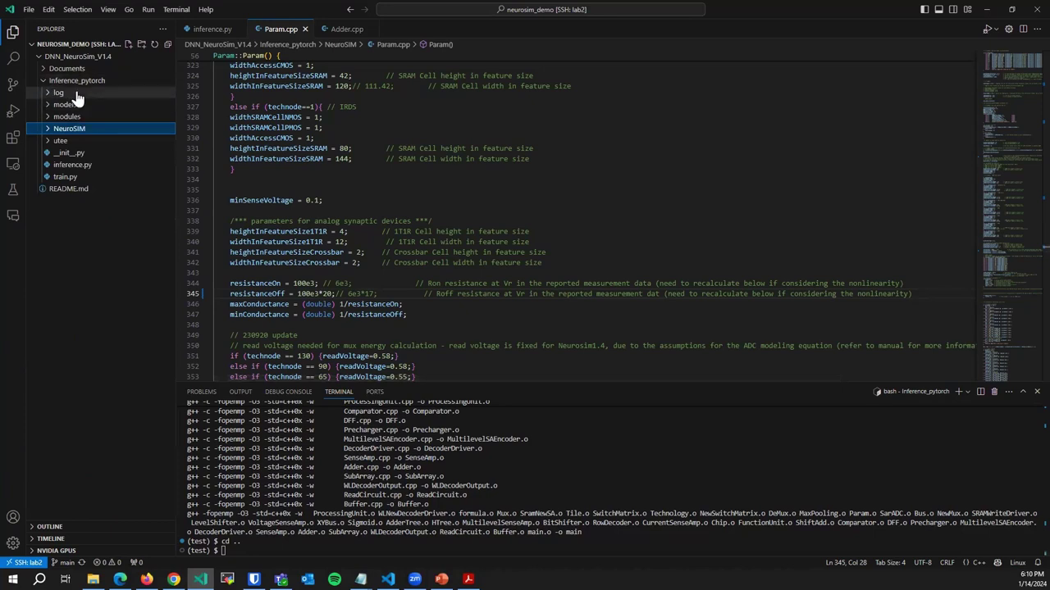
left_click(78, 166)
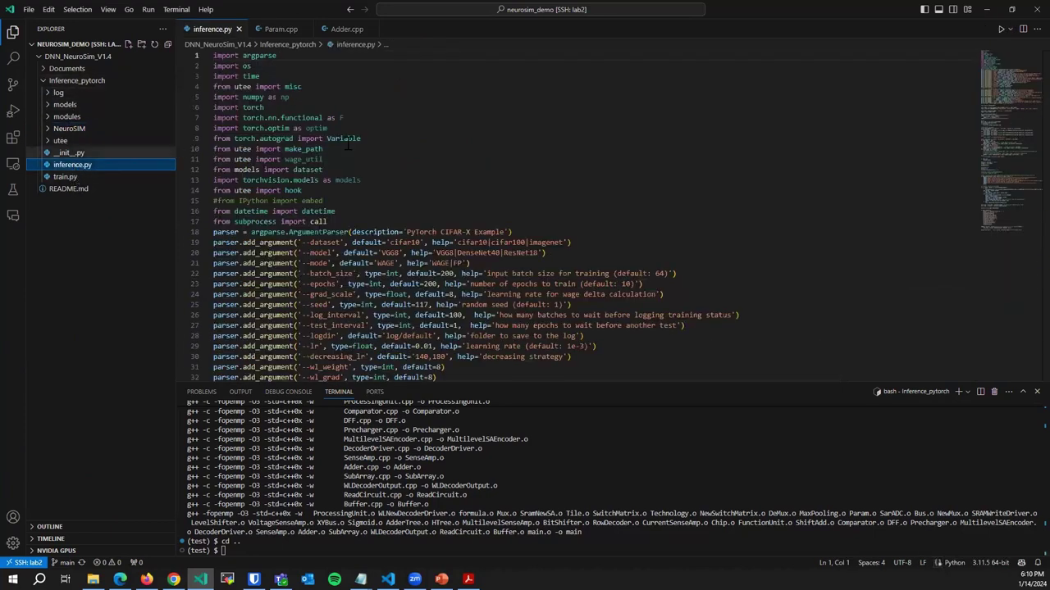
scroll(443, 180, "down", 4)
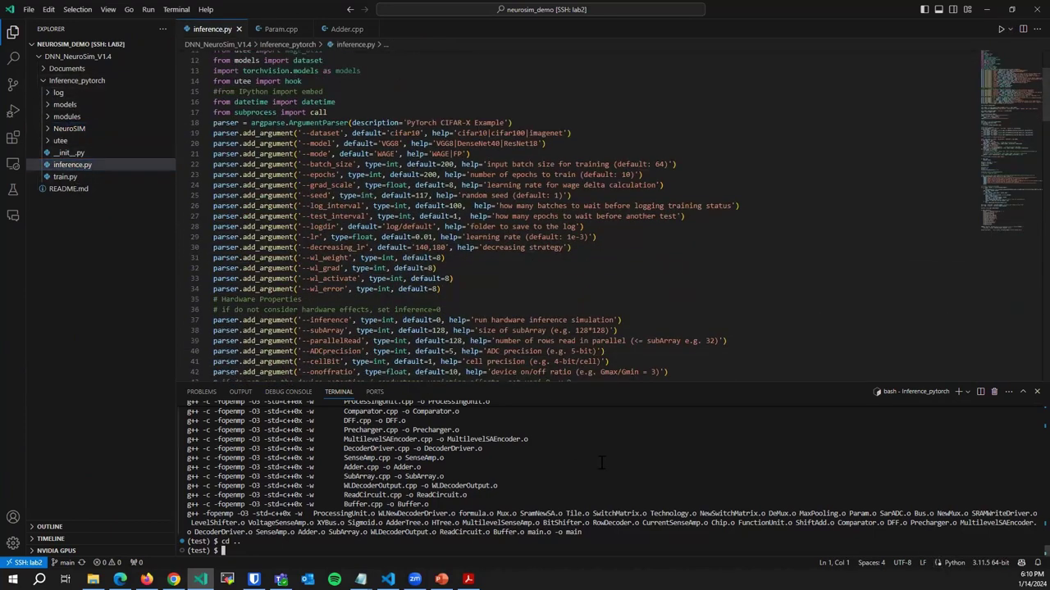
Type python inference.py --inference 1 --dataset cifar10 --model VGG8 --mode WAGE in the terminal
type("python")
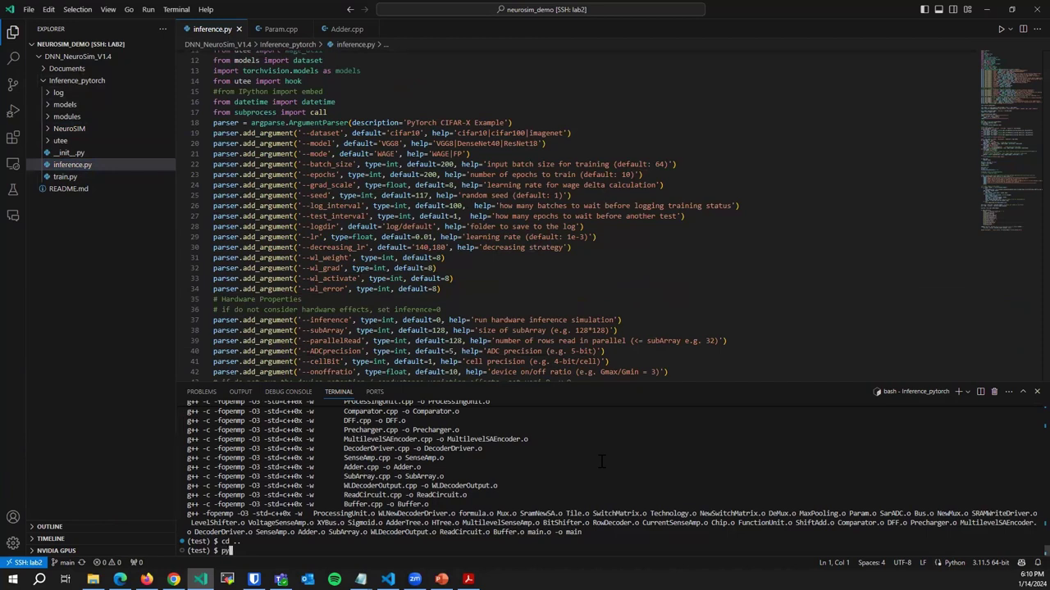
type(" inference.py --inference 1")
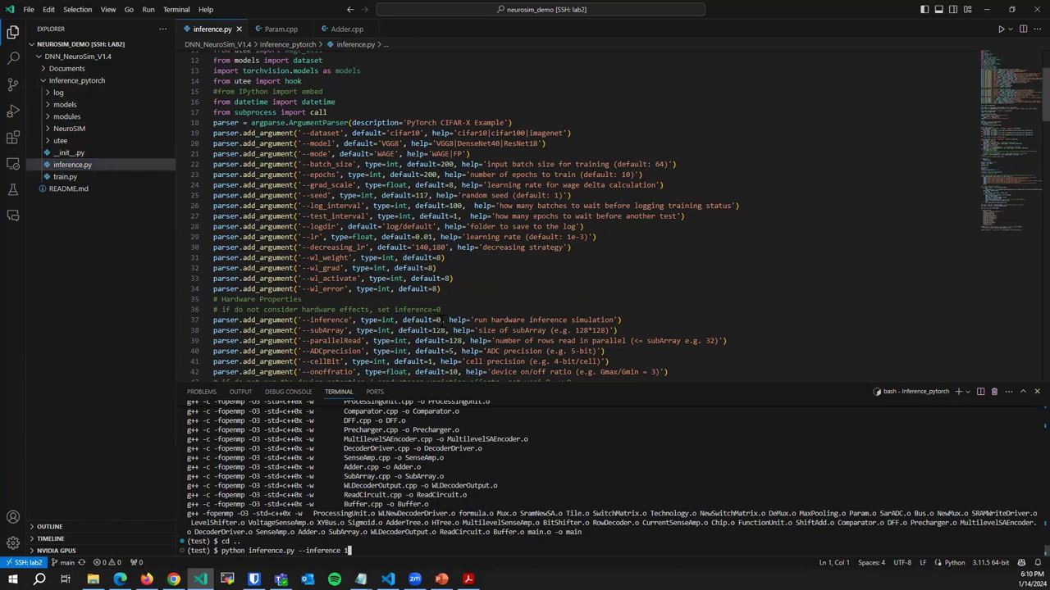
scroll(497, 325, "down", 2)
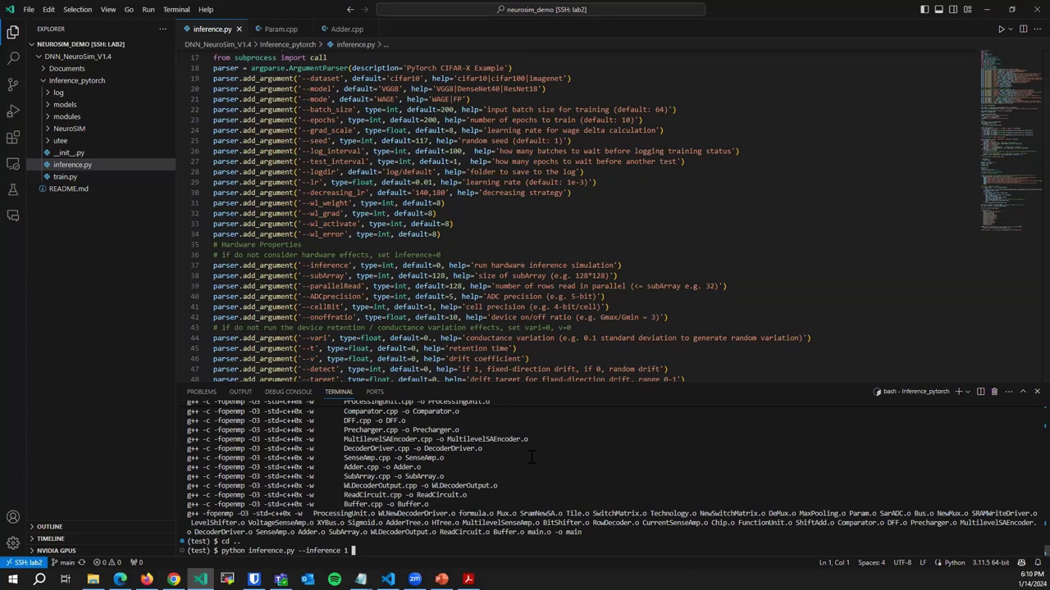
type("--onoffr")
key("BackSpace")
key("BackSpace")
key("BackSpace")
key("BackSpace")
key("BackSpace")
key("BackSpace")
type("dataset")
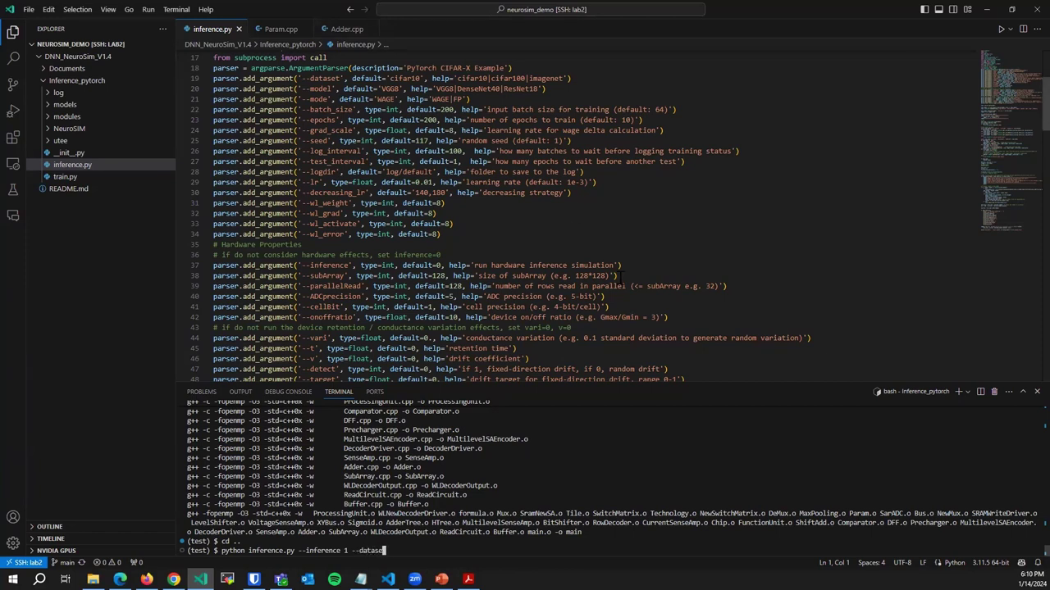
type(" cifar10 --model VGG8 --mode WAGE")
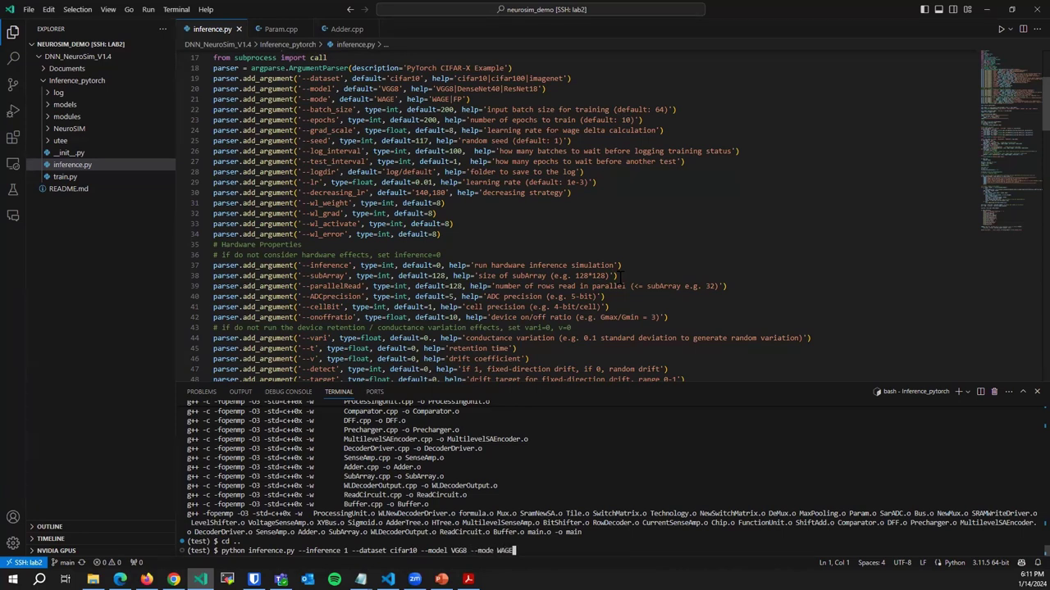
Append --onoffratio 20 --cellBit 4 --vari 0.25 to the inference.py terminal command
left_click_drag(473, 99, 227, 97)
left_click(562, 475)
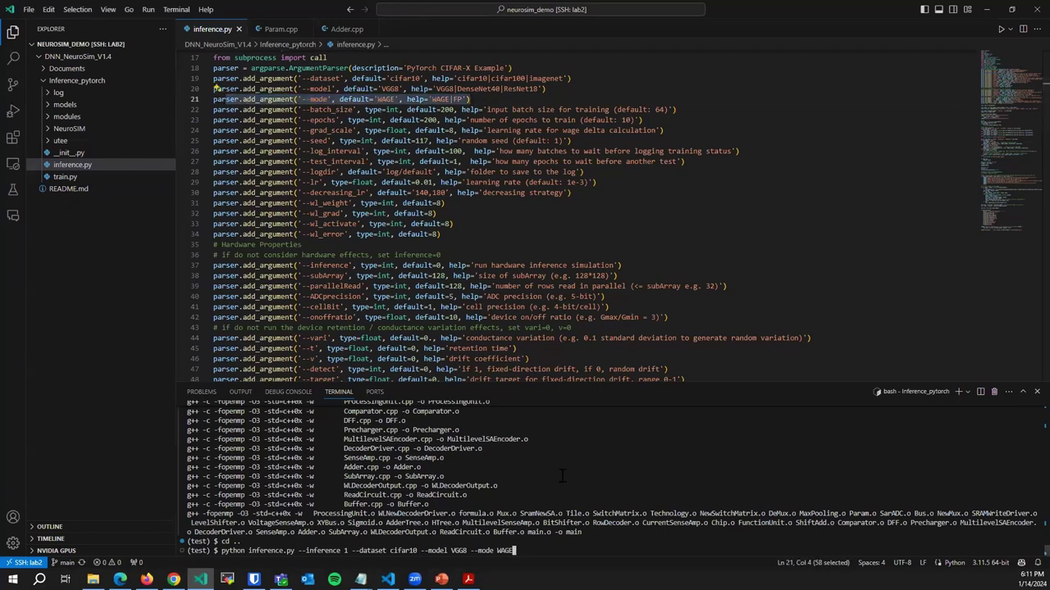
type("--")
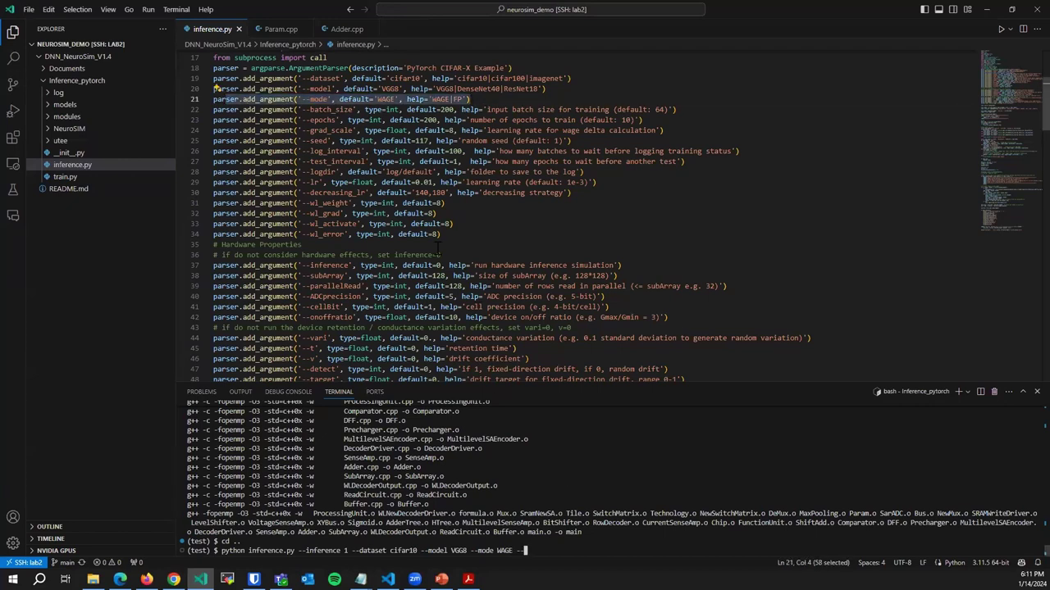
scroll(437, 249, "down", 2)
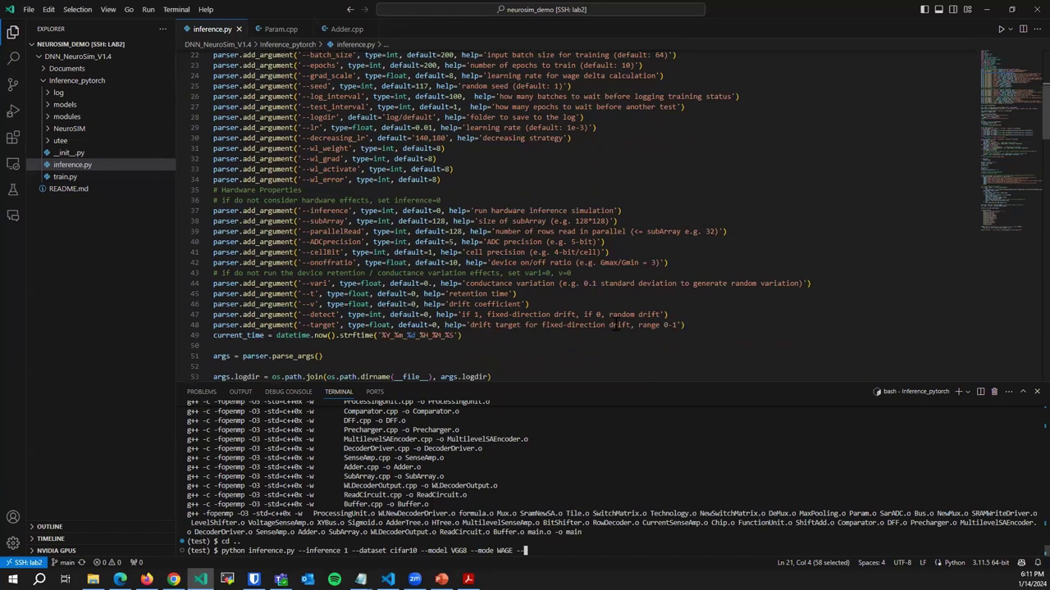
type("onoffratio 20 --cellBit 4 --")
left_click_drag(305, 283, 428, 284)
left_click(666, 539)
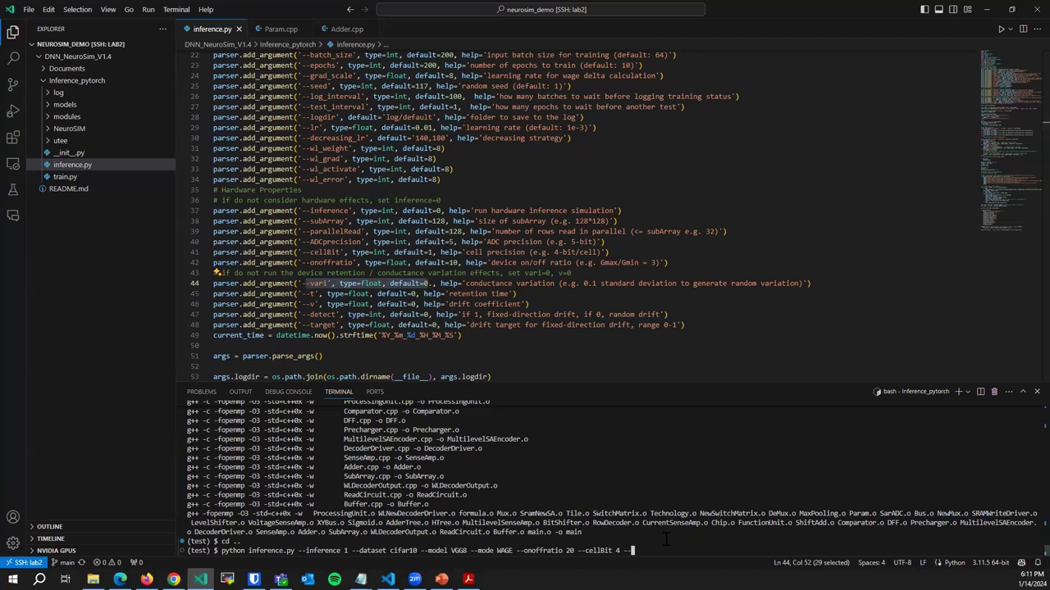
type("vari 0.25")
Check the parallelRead and ADCprecision argument definitions, then run the inference command
scroll(519, 227, "down", 2)
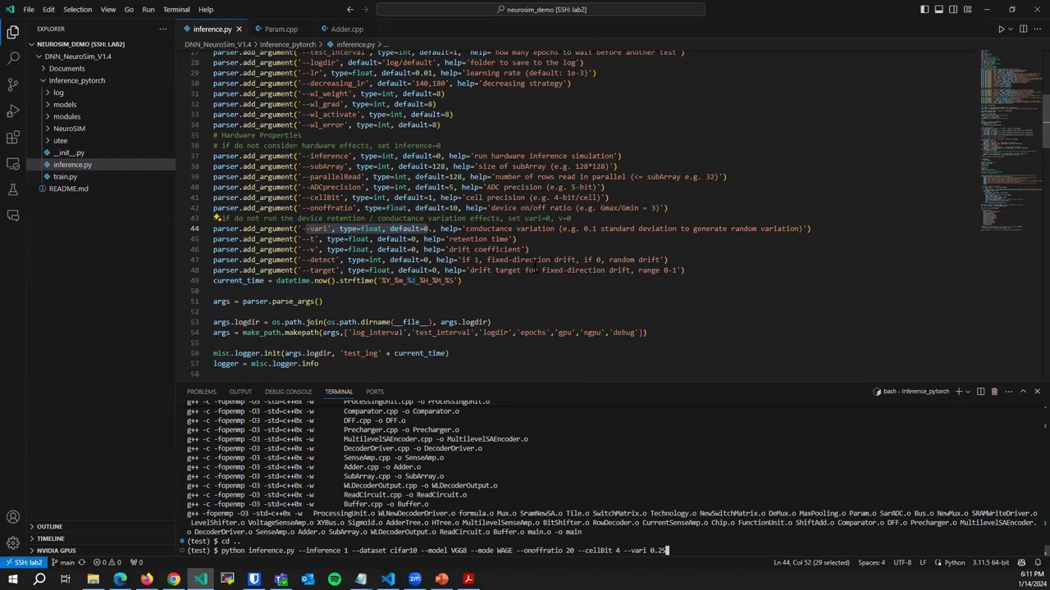
scroll(535, 264, "up", 3)
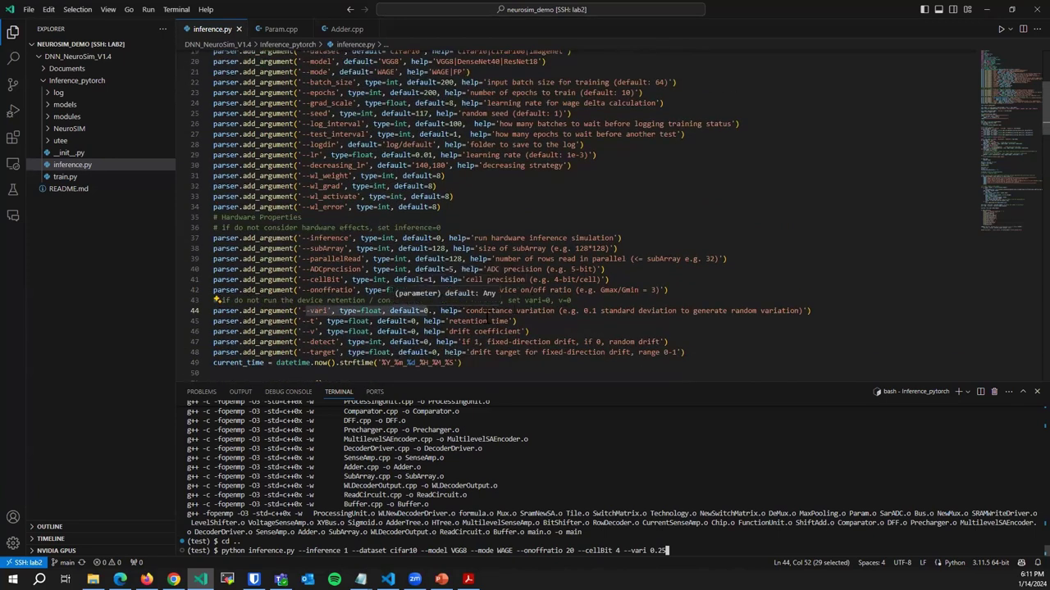
triple_click(460, 258)
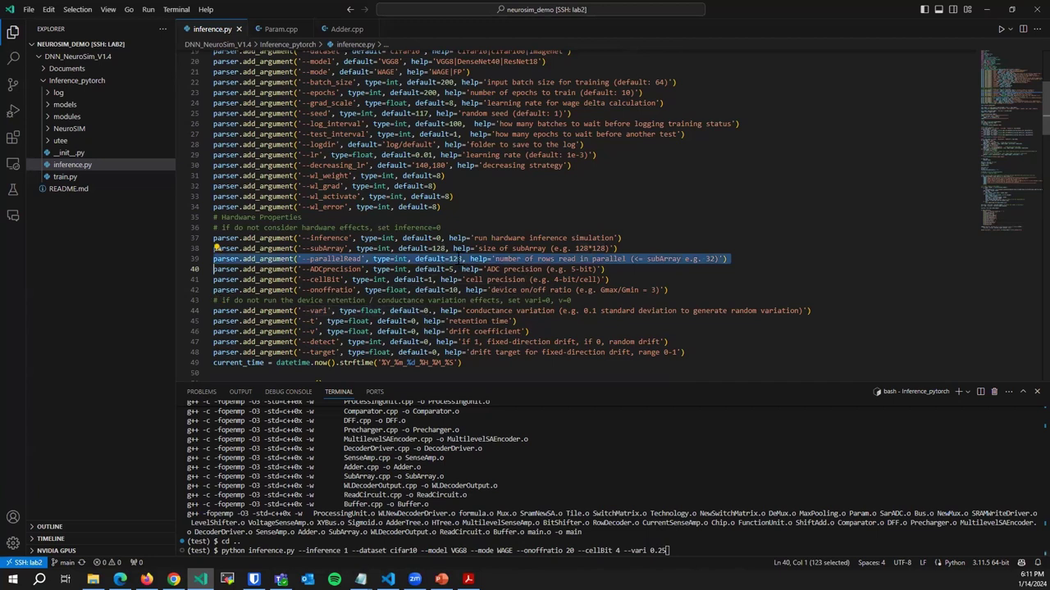
triple_click(457, 258)
triple_click(465, 269)
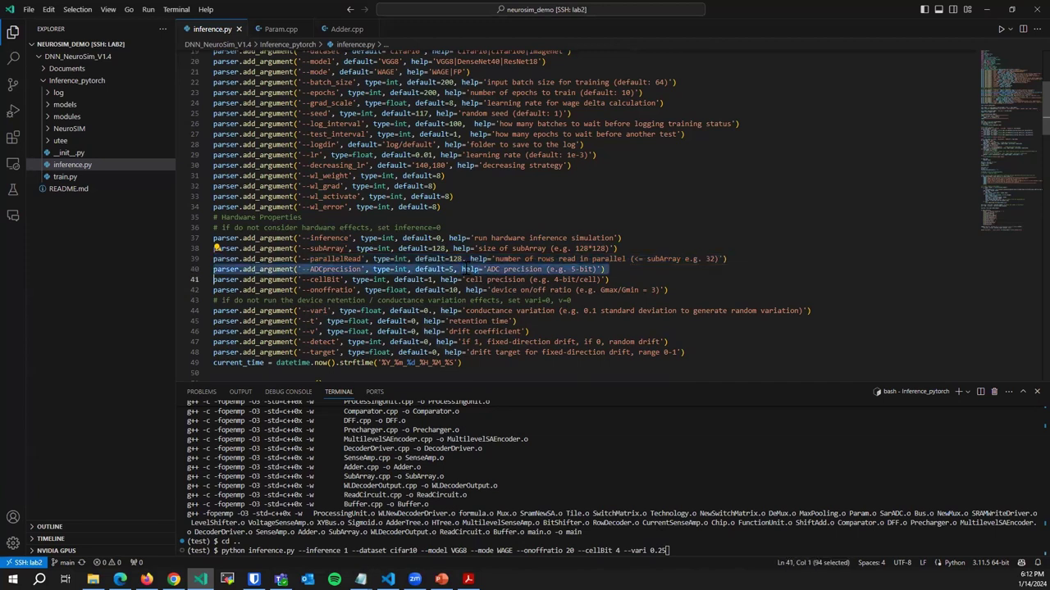
left_click(490, 352)
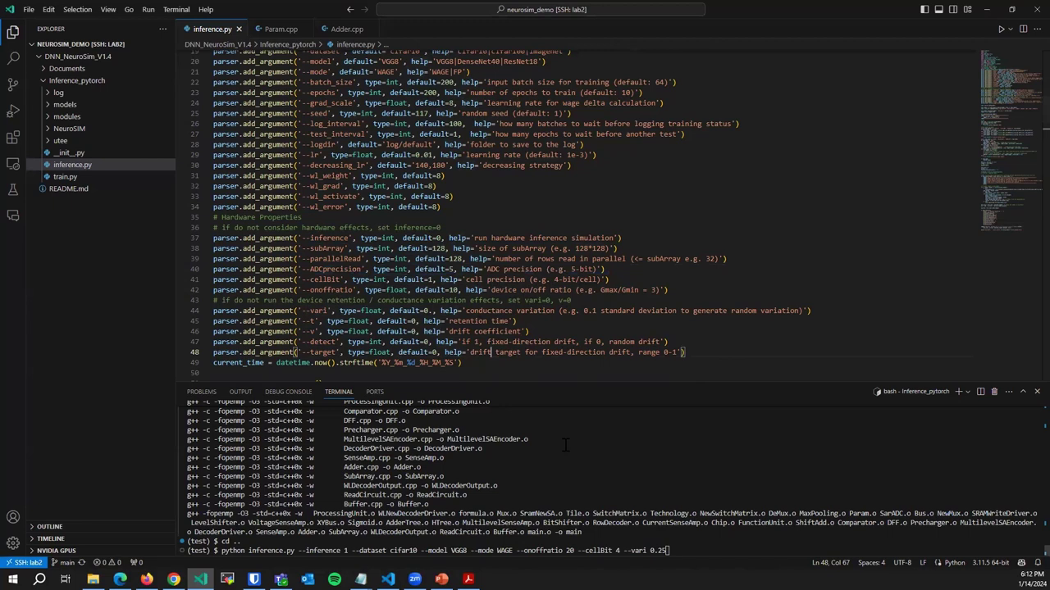
left_click(599, 457)
key("Return")
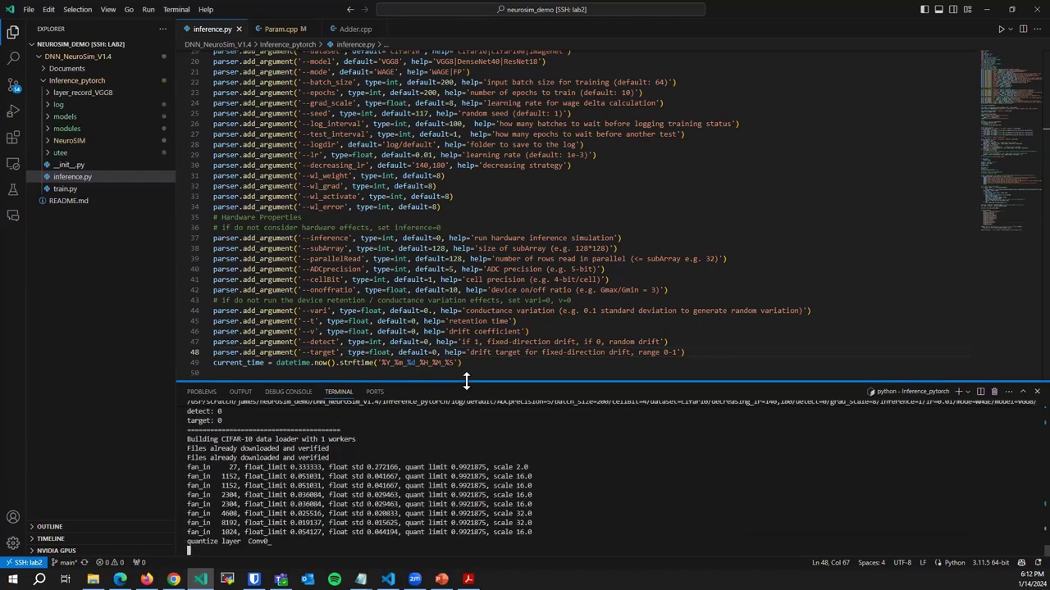
Enlarge the terminal and select the printed FLAGS output to review the run settings
left_click_drag(465, 381, 465, 294)
scroll(534, 425, "up", 10)
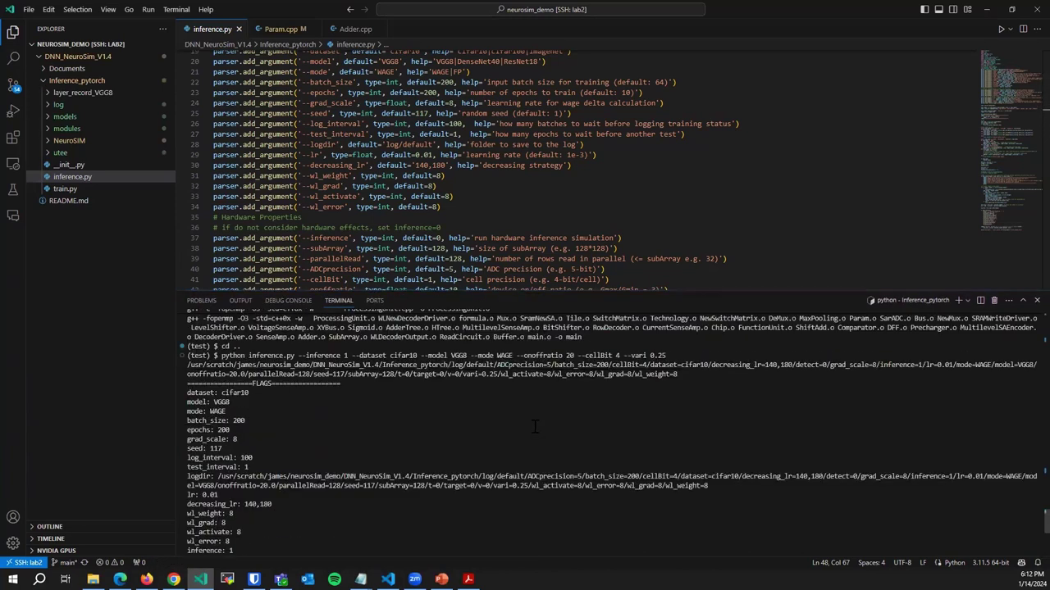
scroll(533, 425, "down", 4)
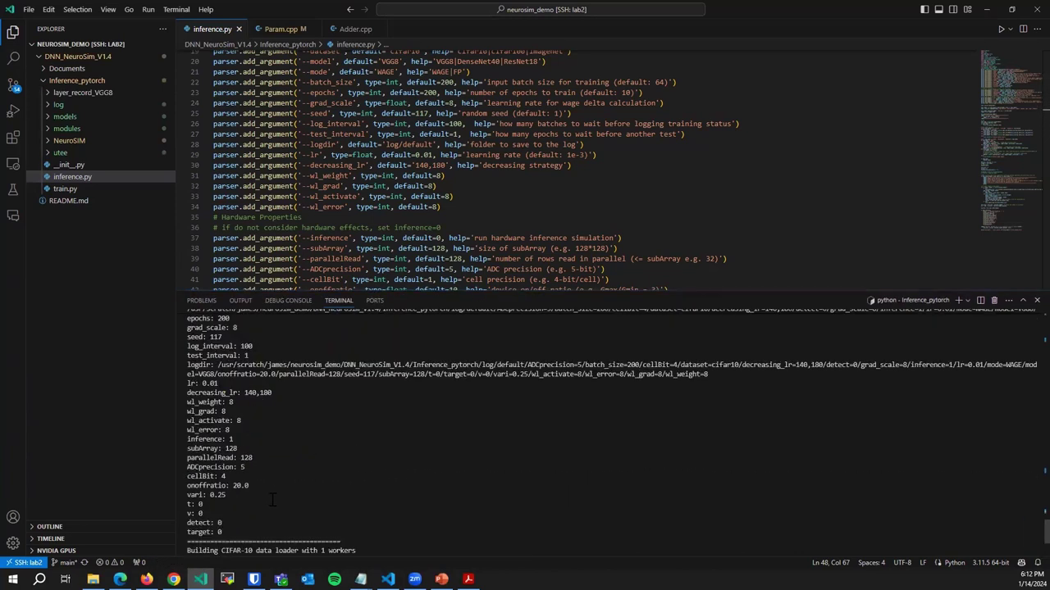
left_click_drag(246, 533, 174, 338)
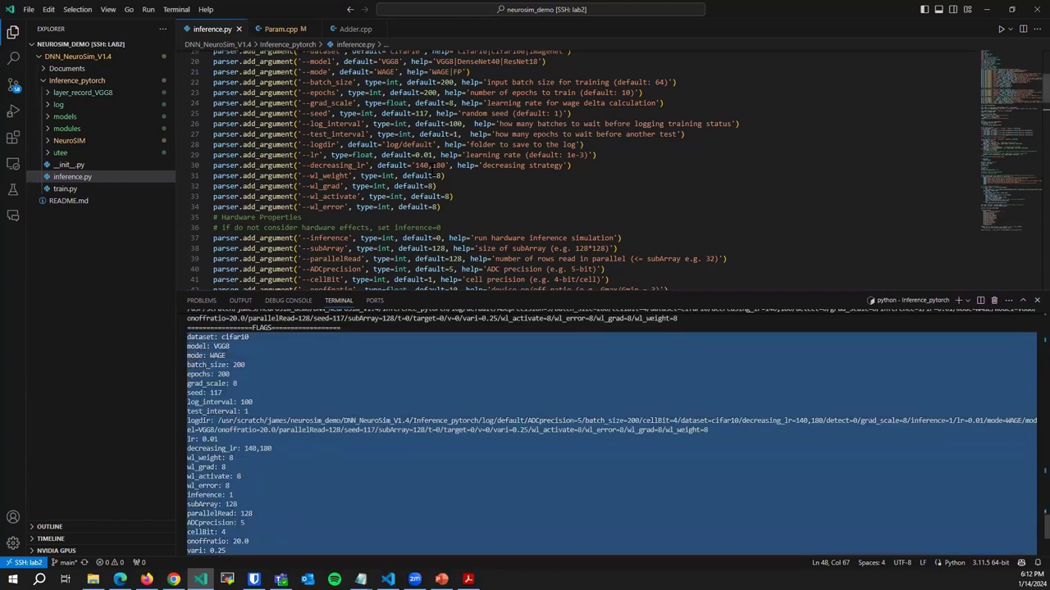
scroll(284, 399, "down", 6)
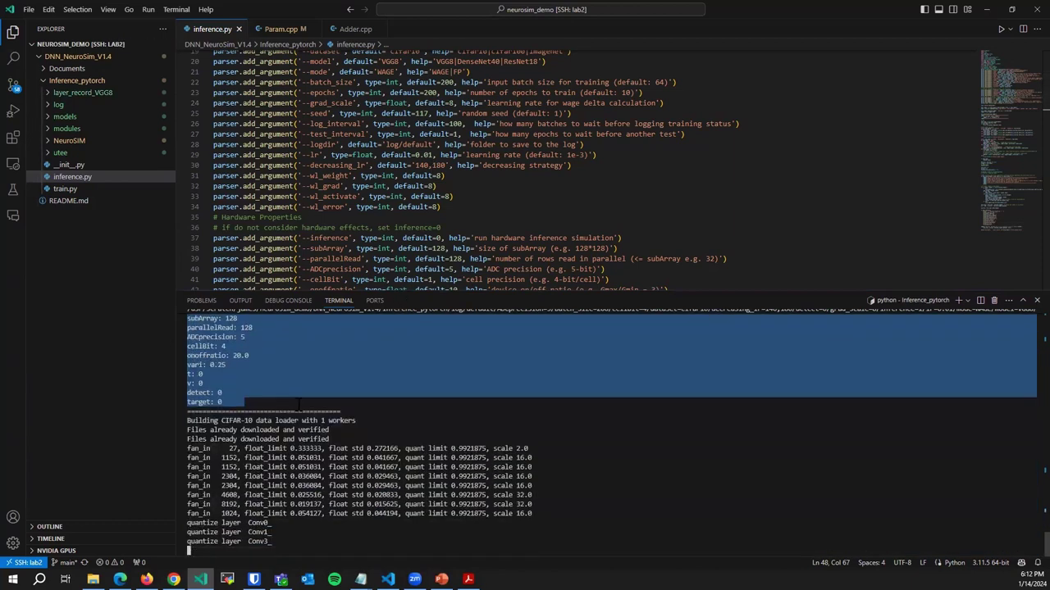
key("ctrl+c")
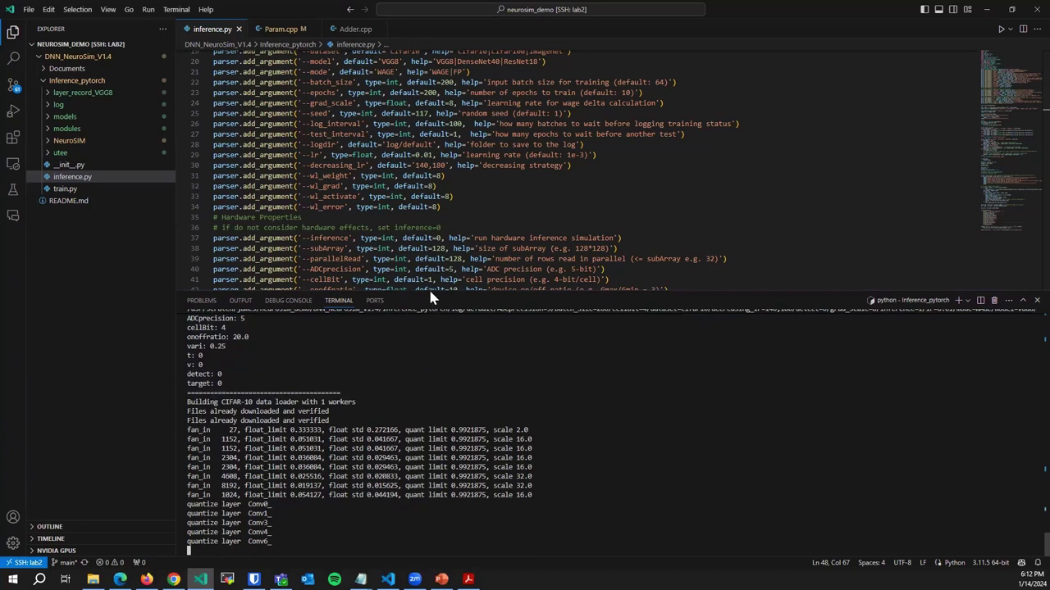
Shrink the terminal back down and select the --inference argument line in inference.py
left_click_drag(429, 290, 429, 293)
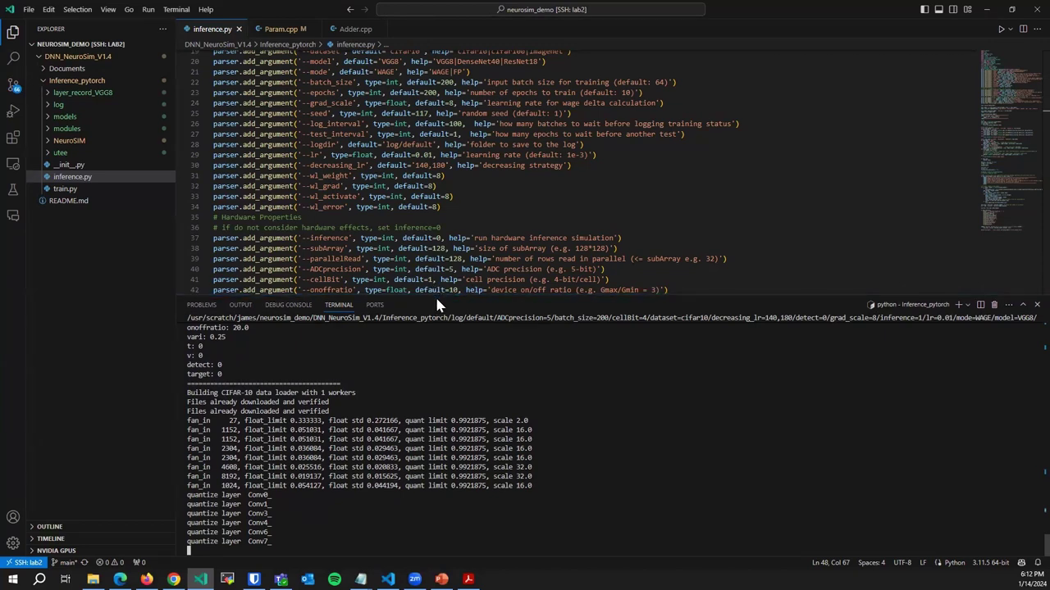
left_click_drag(436, 295, 441, 345)
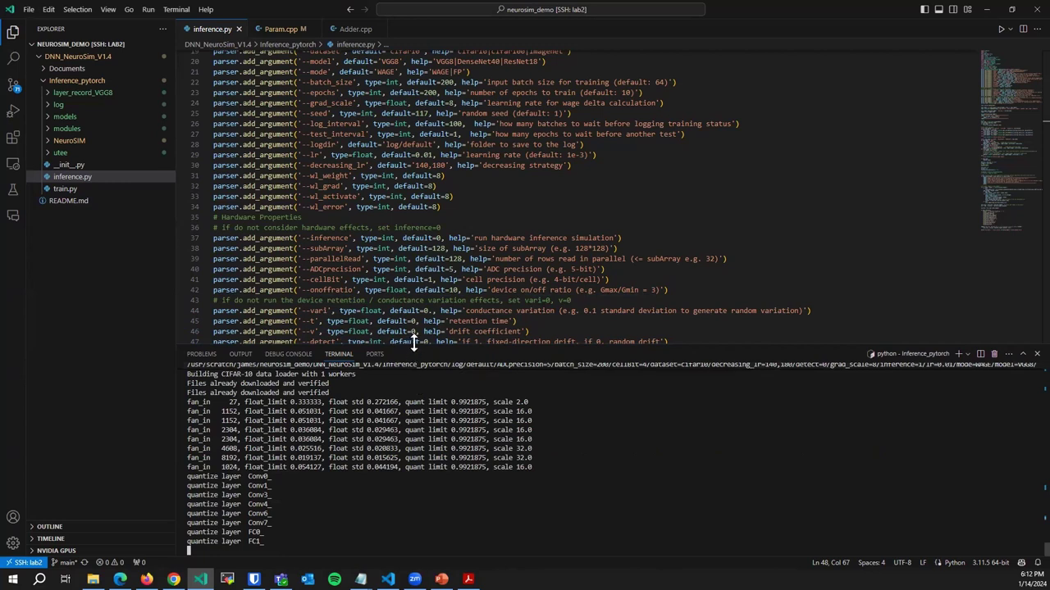
left_click_drag(415, 347, 419, 376)
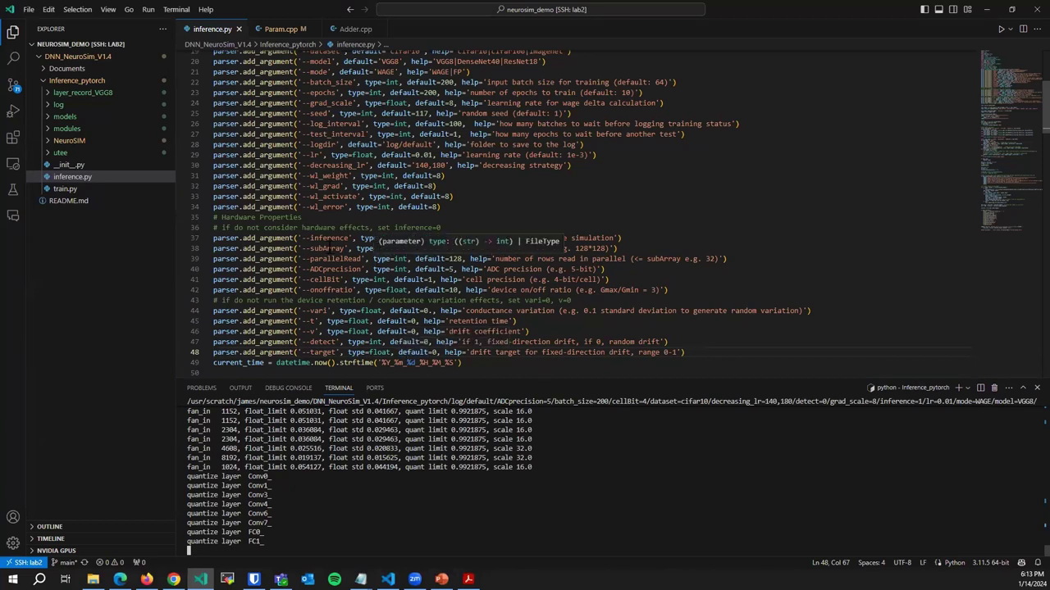
left_click(327, 259)
triple_click(303, 238)
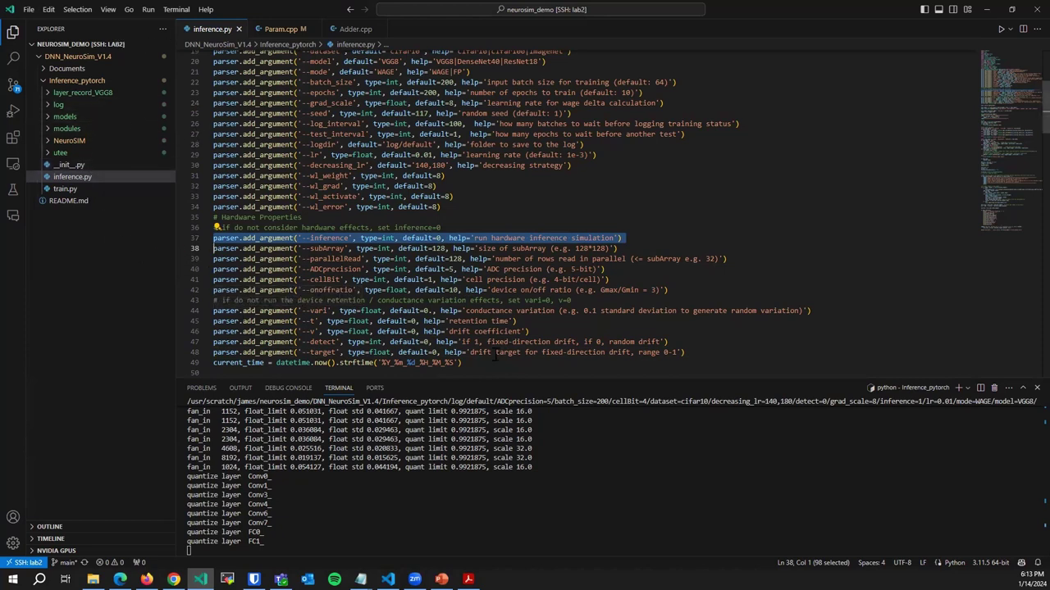
Expand the log folder and select the log/default path in the --logdir argument
left_click(65, 105)
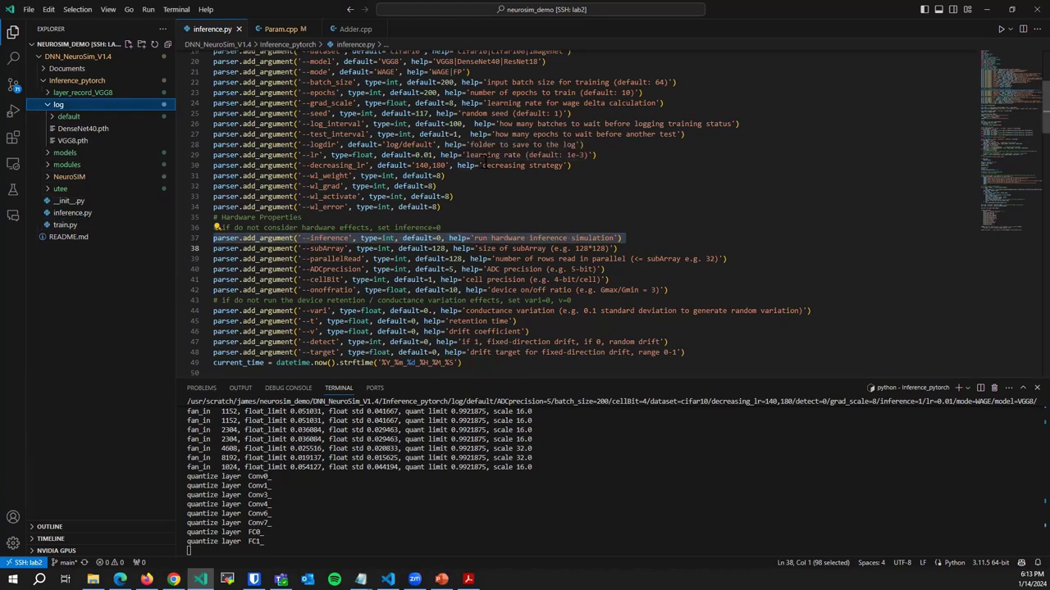
scroll(492, 169, "up", 4)
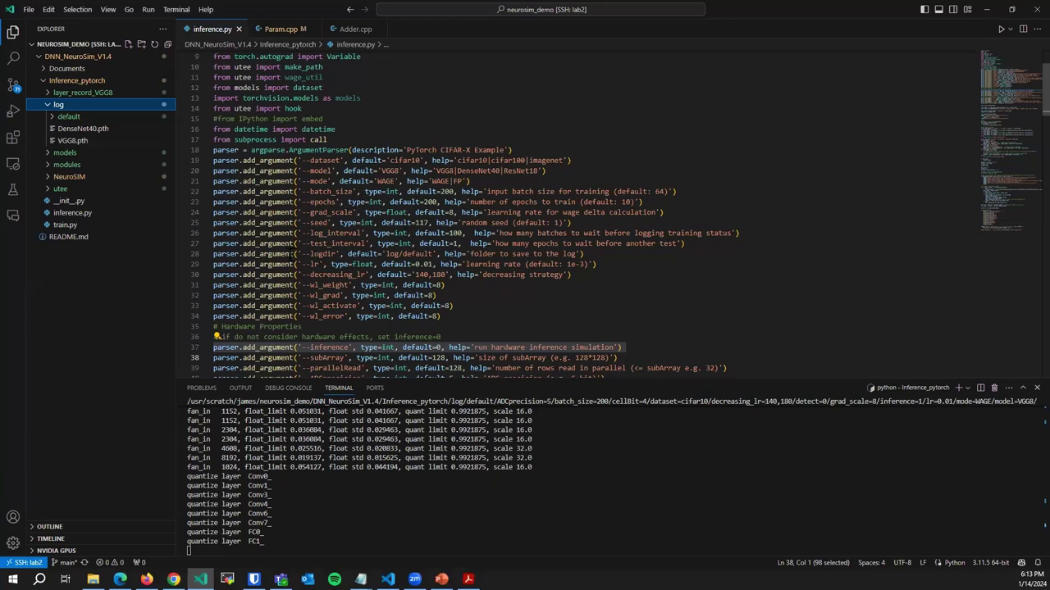
triple_click(300, 254)
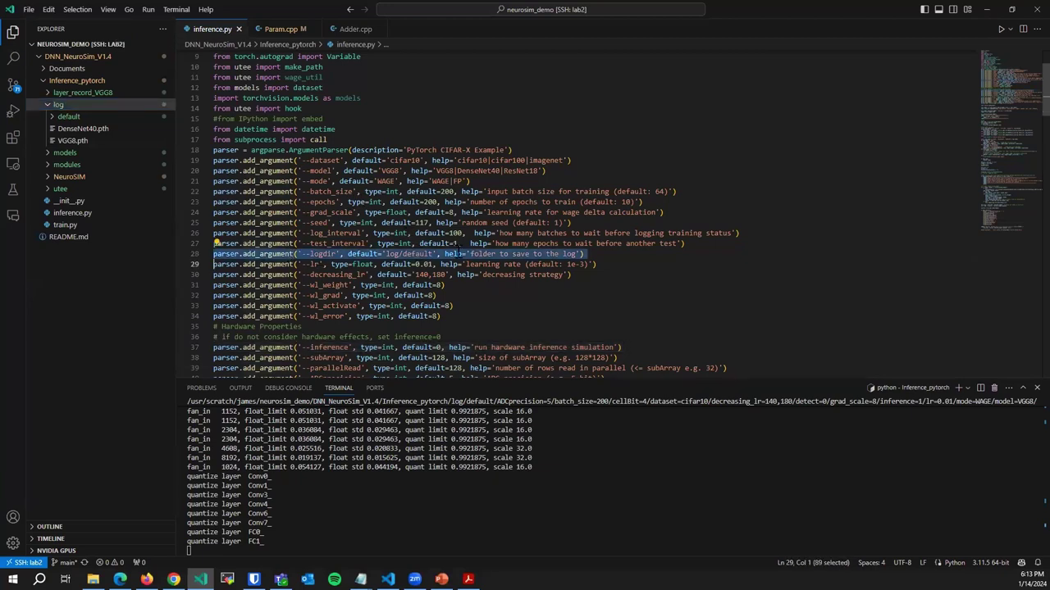
left_click_drag(386, 254, 433, 254)
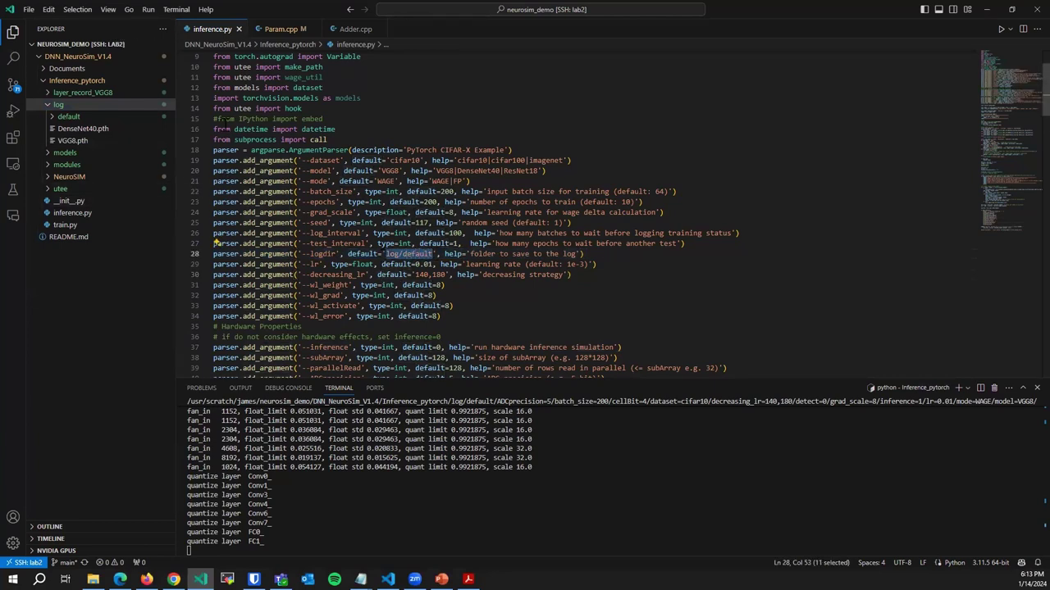
Open test_log2024_01_14_18_12_14 from log/default in the editor and scroll through its flags
left_click(66, 118)
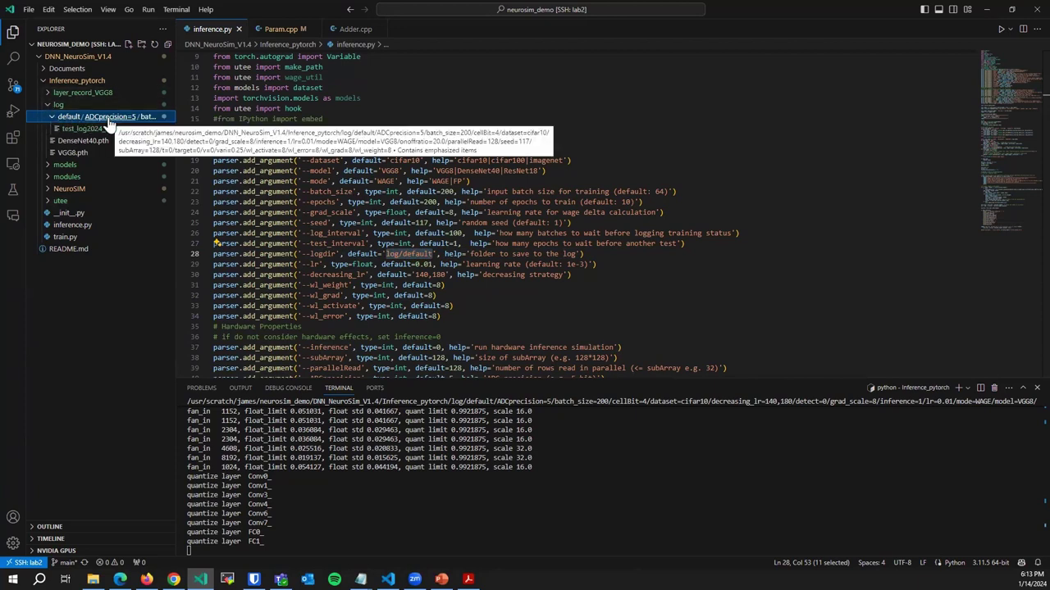
left_click_drag(97, 129, 636, 187)
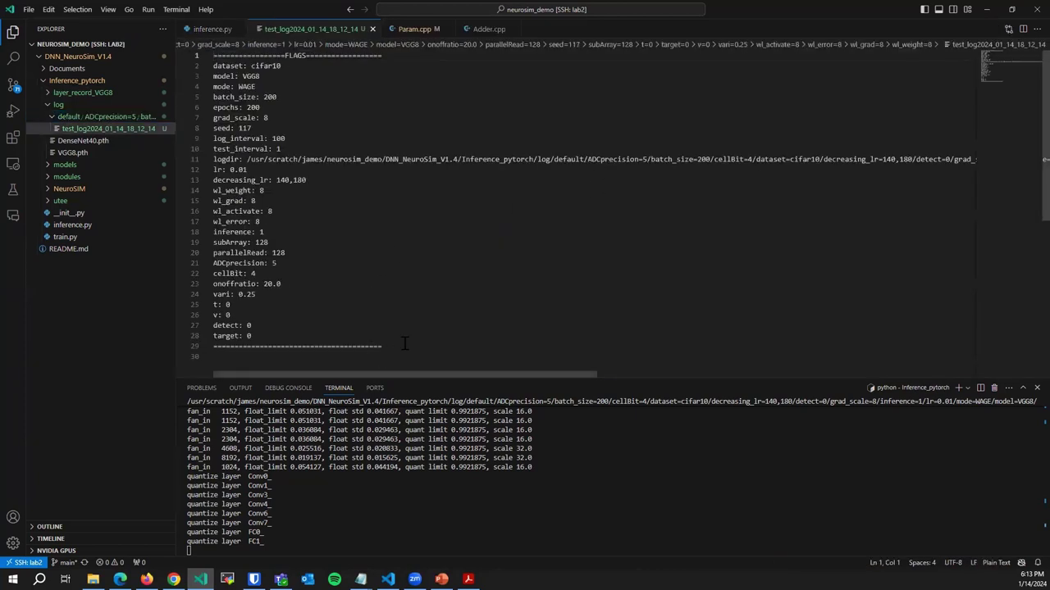
scroll(404, 343, "down", 2)
scroll(459, 308, "up", 1)
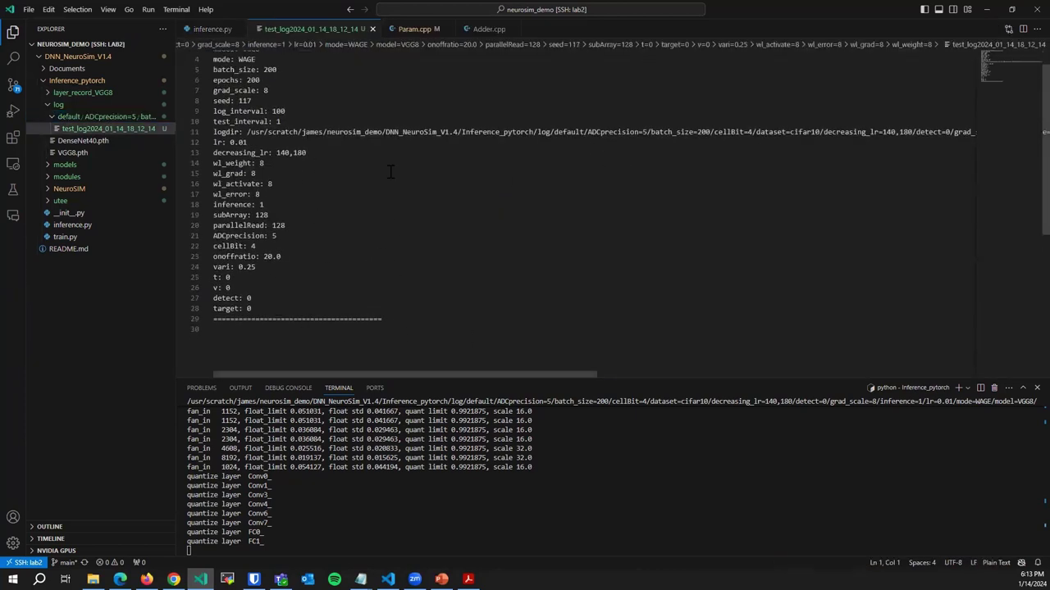
scroll(392, 171, "up", 1)
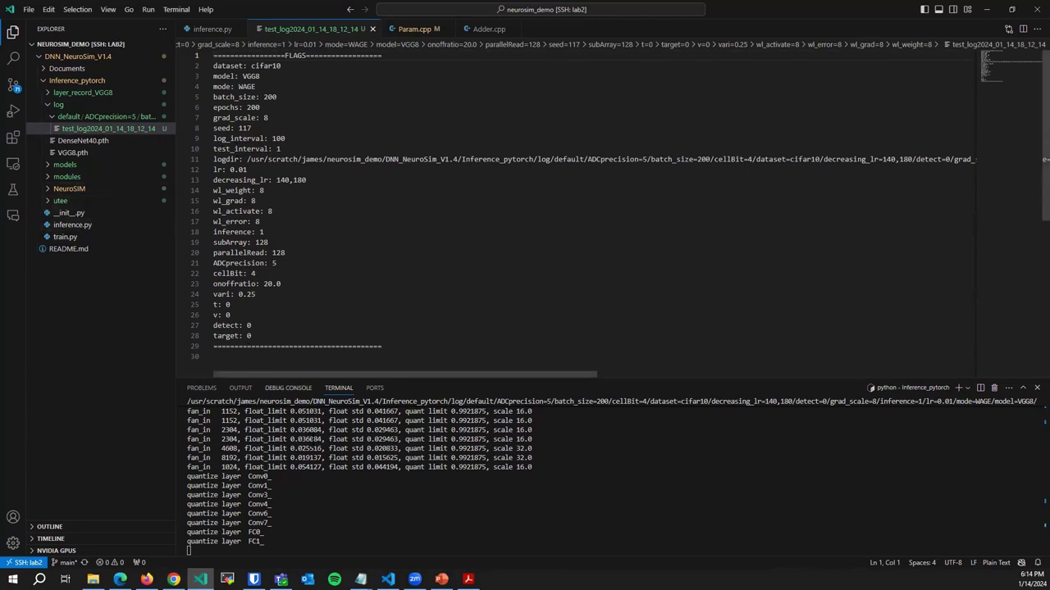
mouse_move(468, 579)
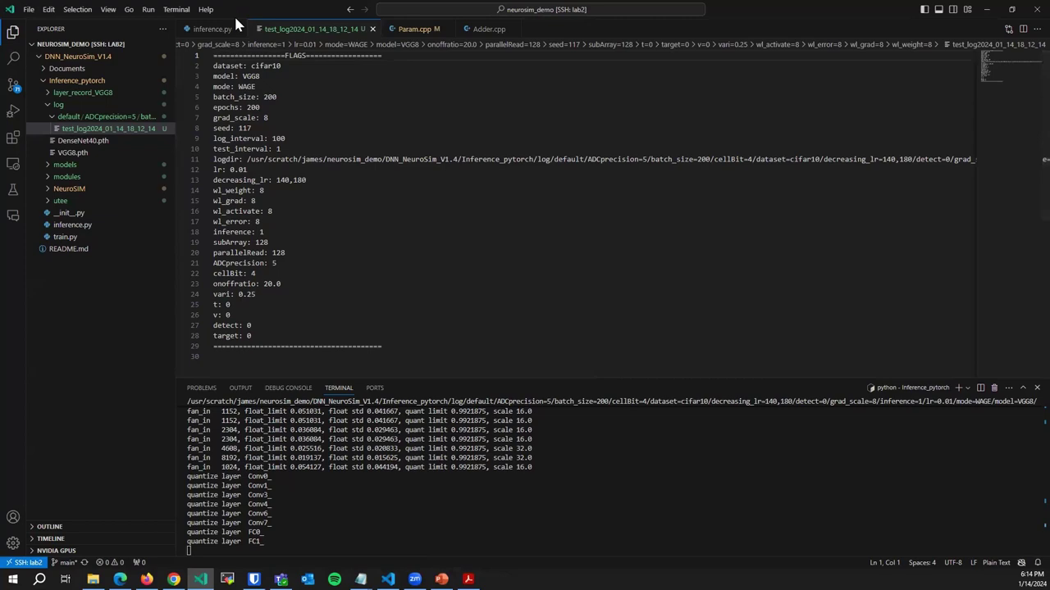
left_click(469, 579)
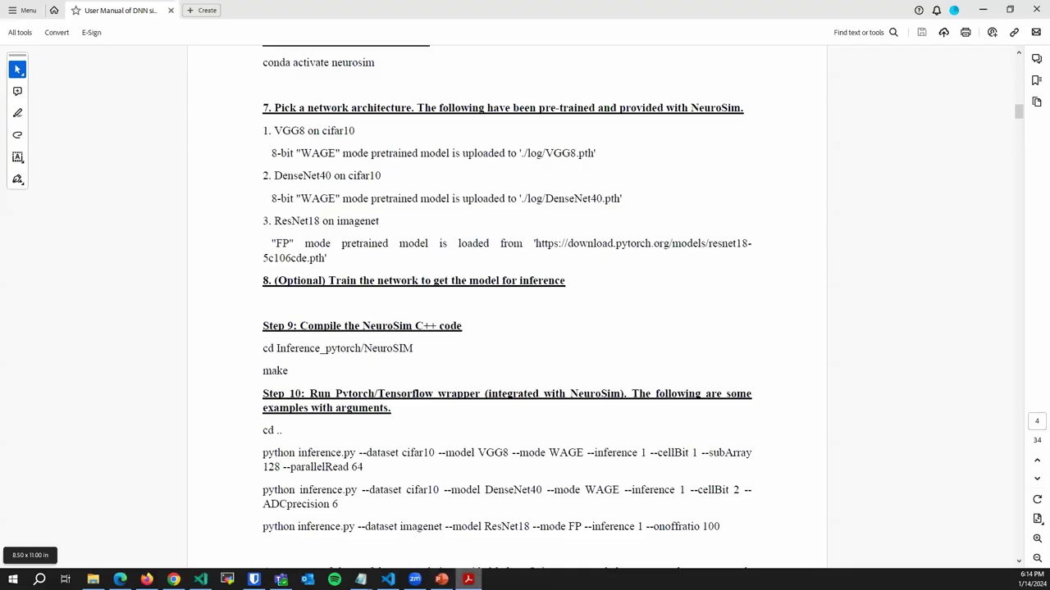
scroll(427, 401, "down", 5)
scroll(427, 402, "down", 6)
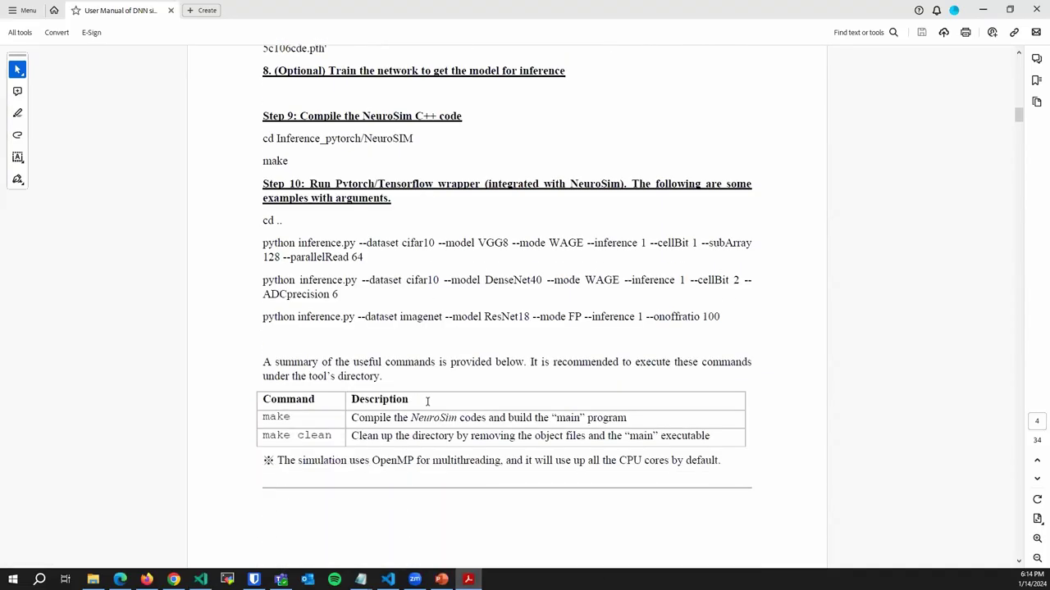
scroll(427, 399, "up", 3)
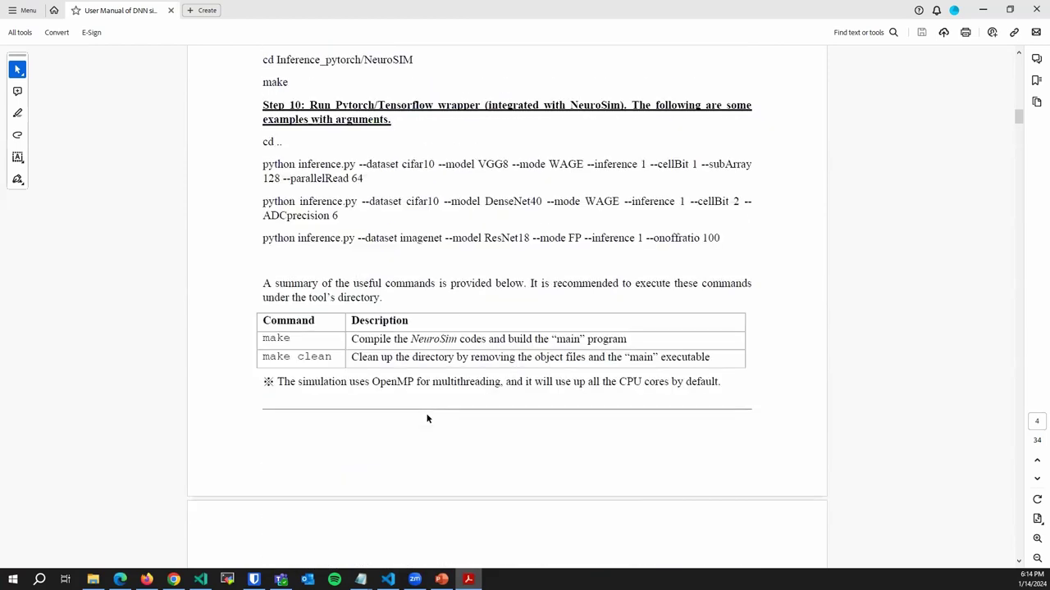
left_click(200, 579)
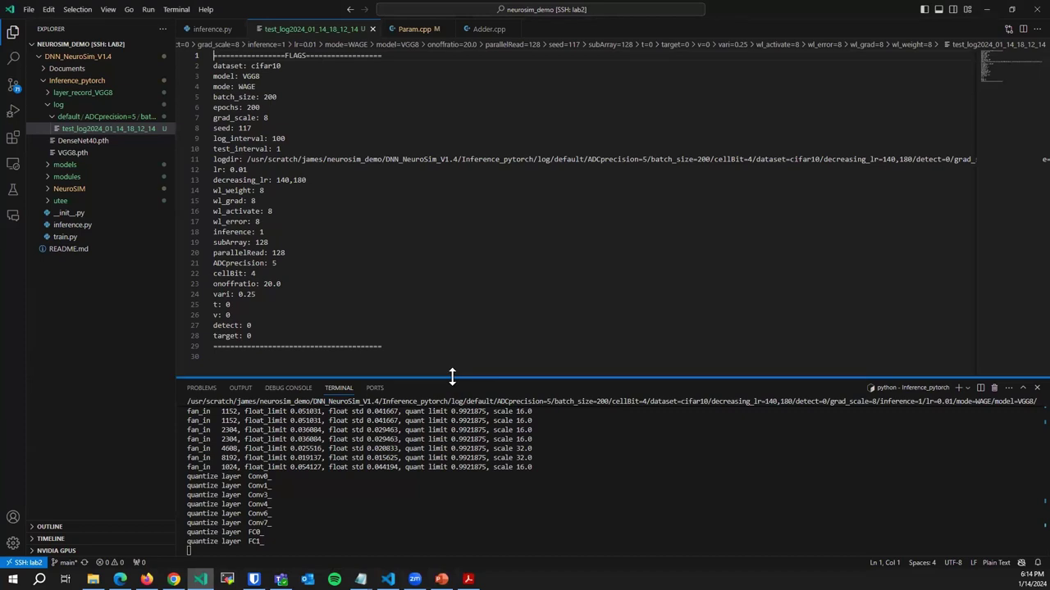
Make the terminal taller to show the data loader setup and layer quantization through FC1
left_click_drag(452, 376, 448, 284)
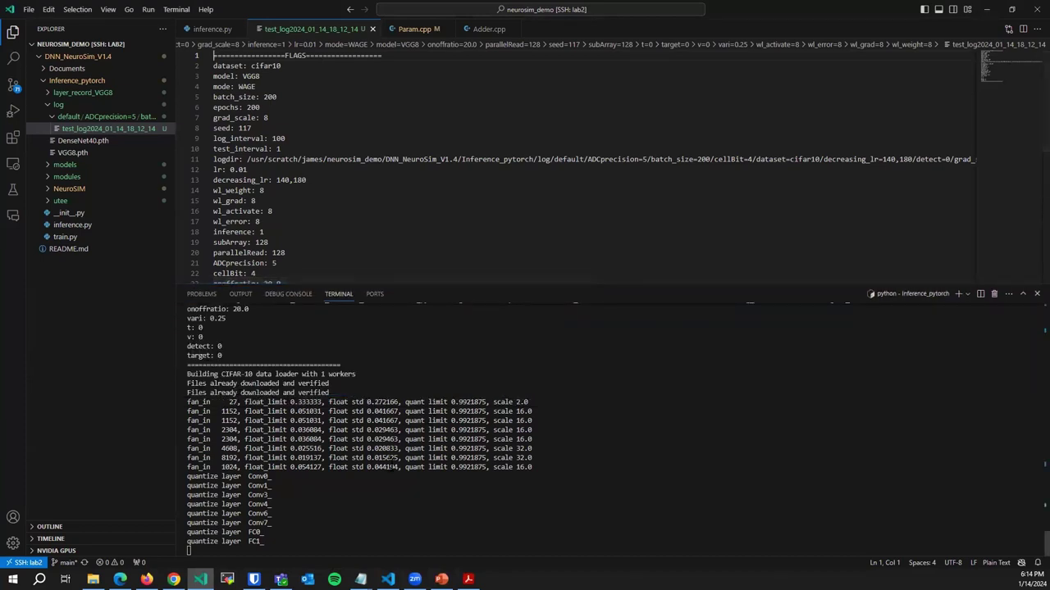